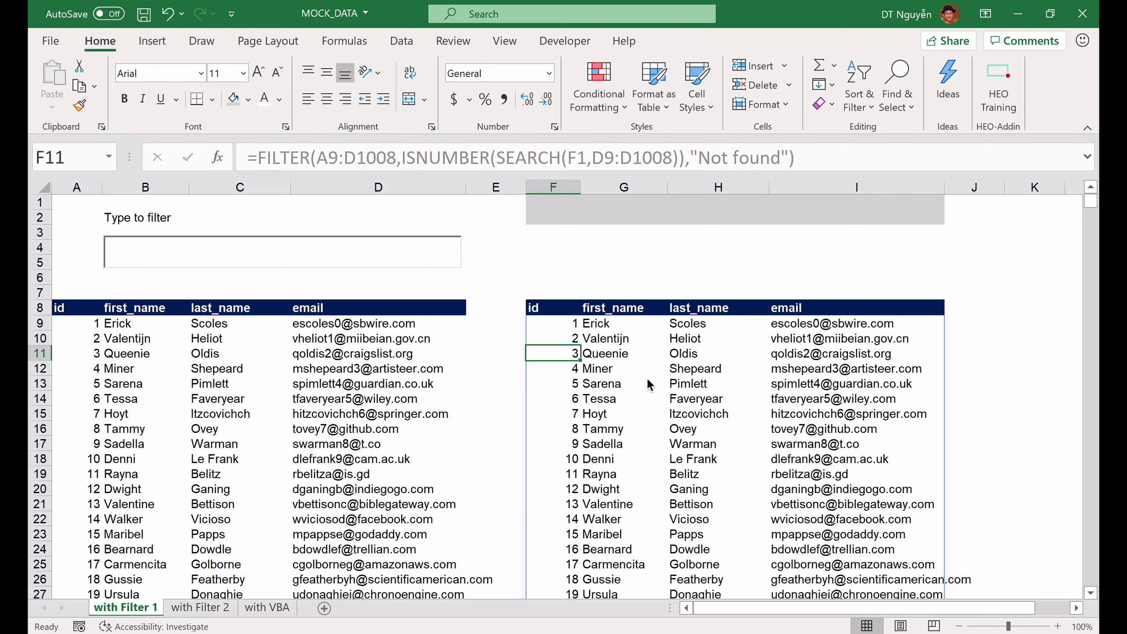
Type 'artis' in the filter TextBox to narrow the right table to four artisteer.com contacts
left_click(680, 266)
left_click(634, 263)
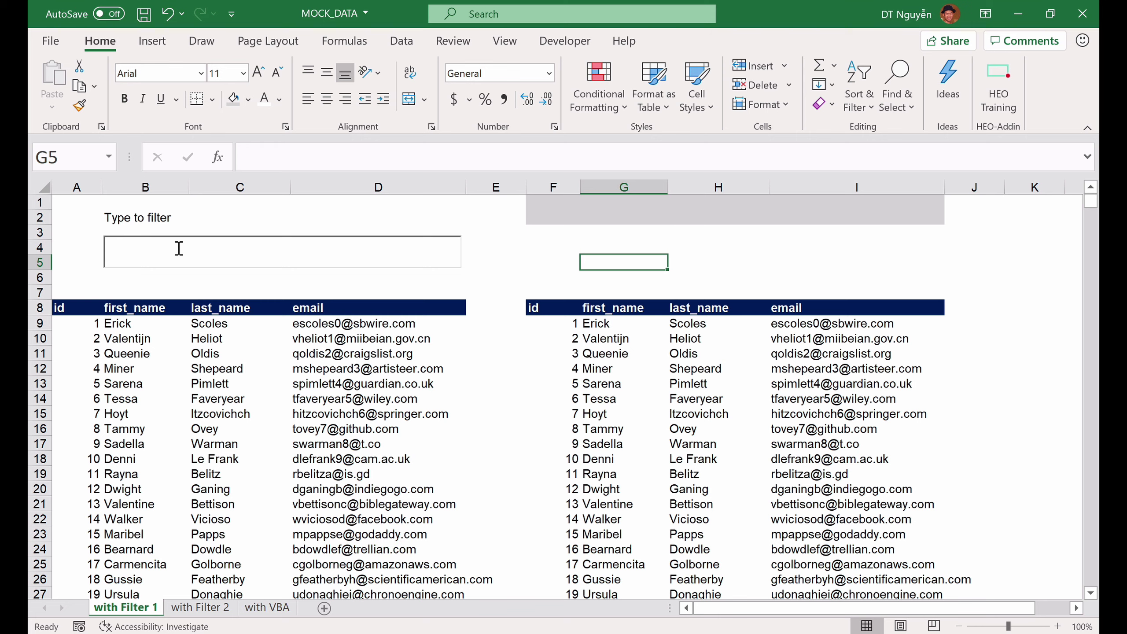
left_click(176, 246)
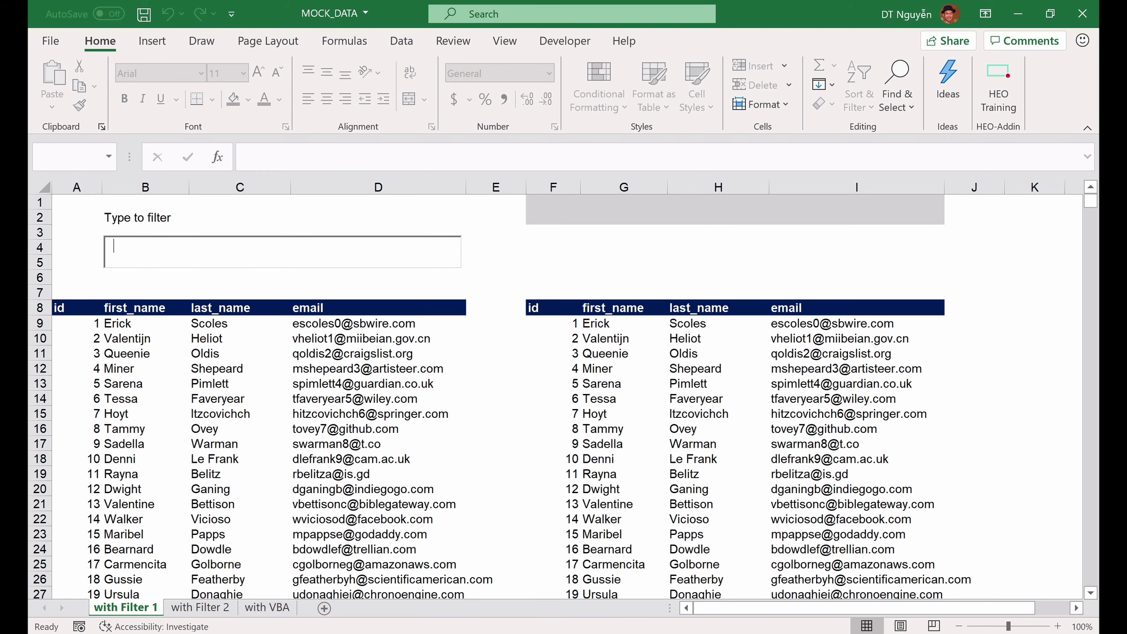
type("artis")
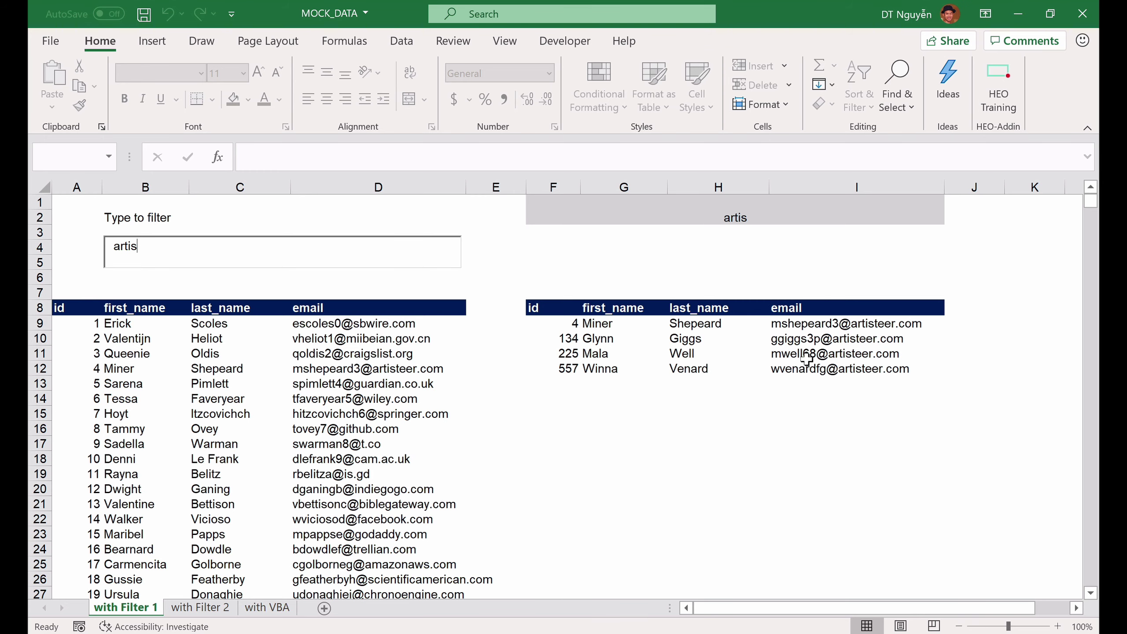
On the with Filter 2 sheet, type 'esco' then 'ss' into the filter box, leaving 'Not found'
left_click(202, 615)
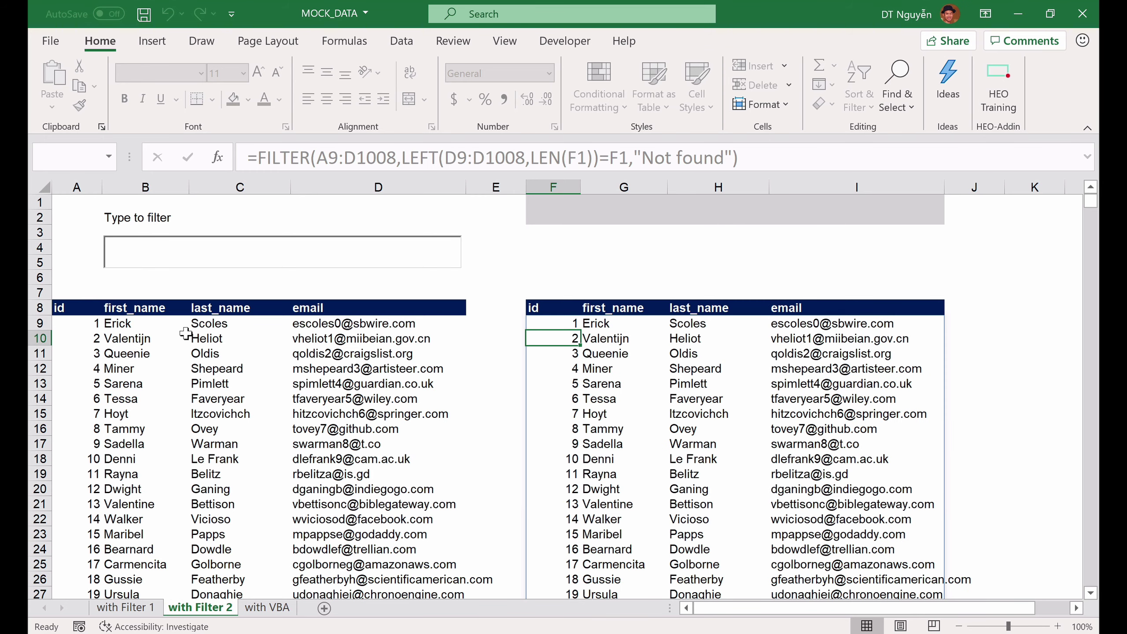
left_click(218, 251)
type("esco")
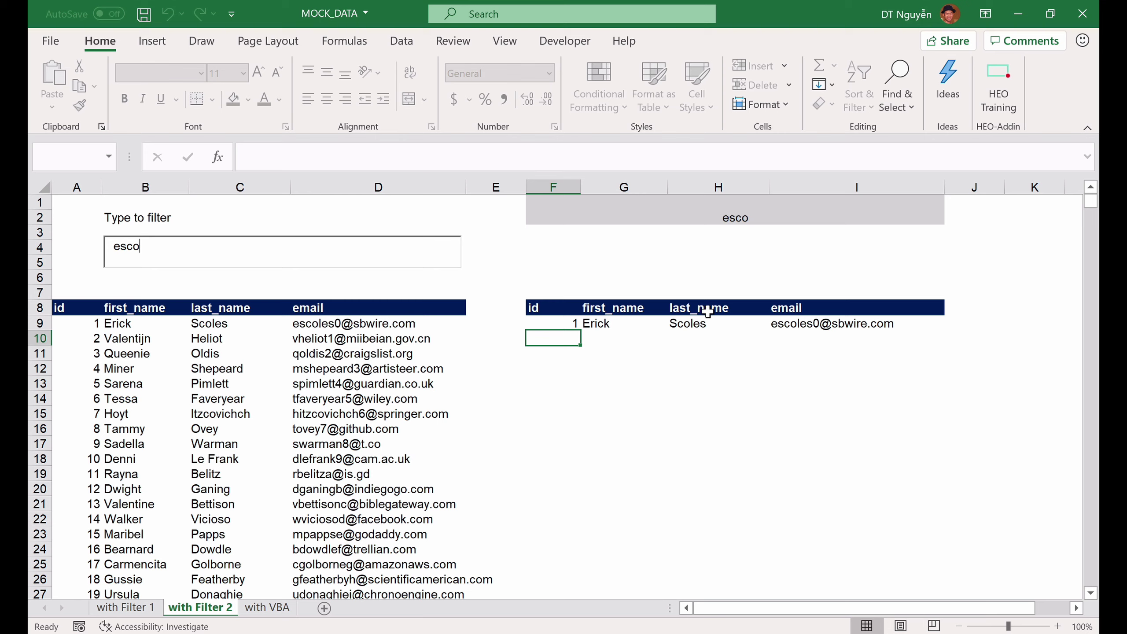
type("ss")
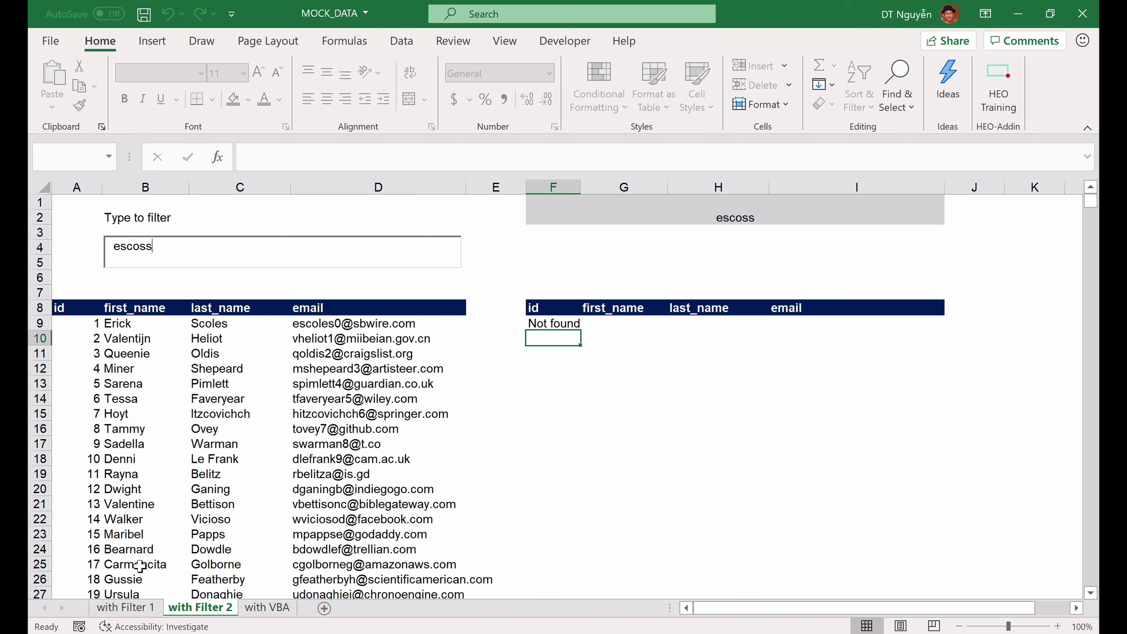
On the with Filter 1 sheet, clear F7:J14 and F1, then unmerge F1:I2
left_click(132, 613)
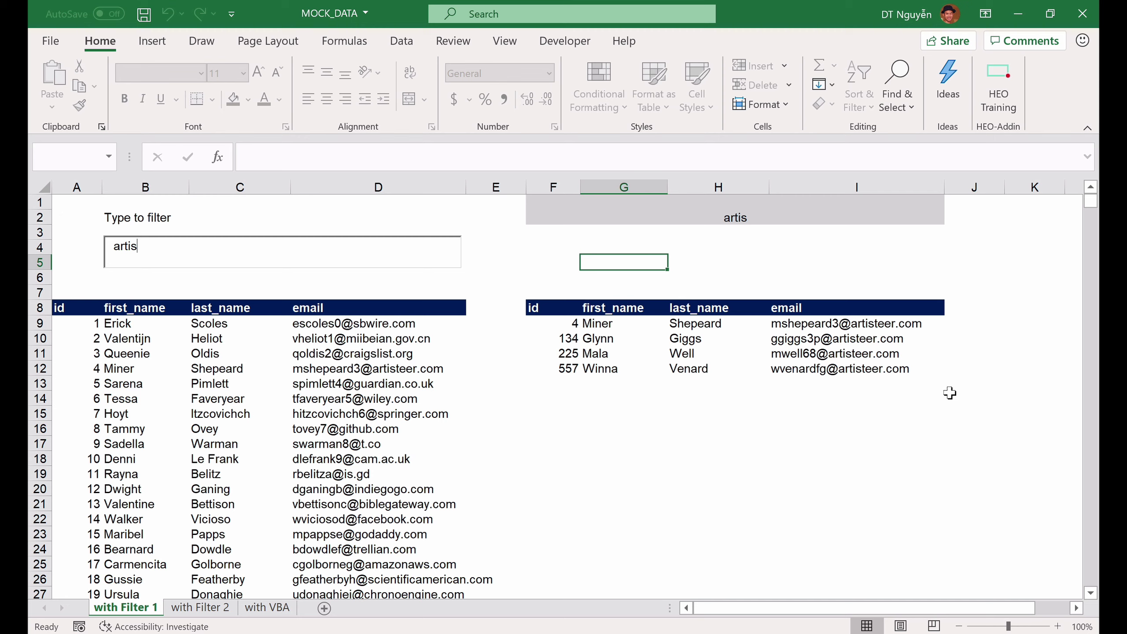
left_click_drag(950, 393, 542, 295)
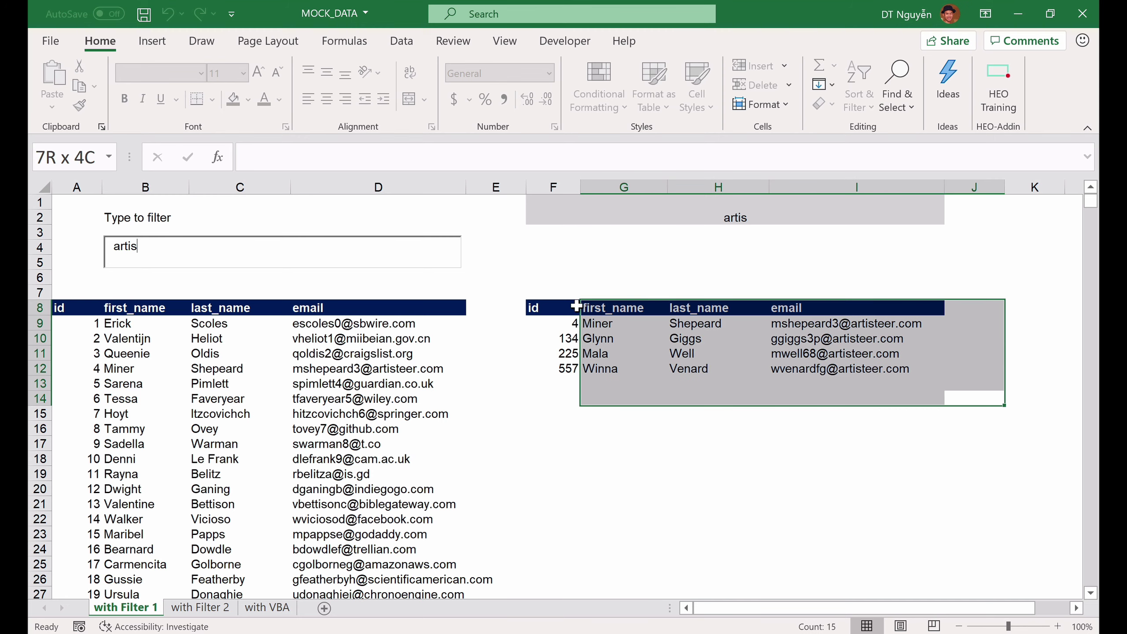
key("Delete")
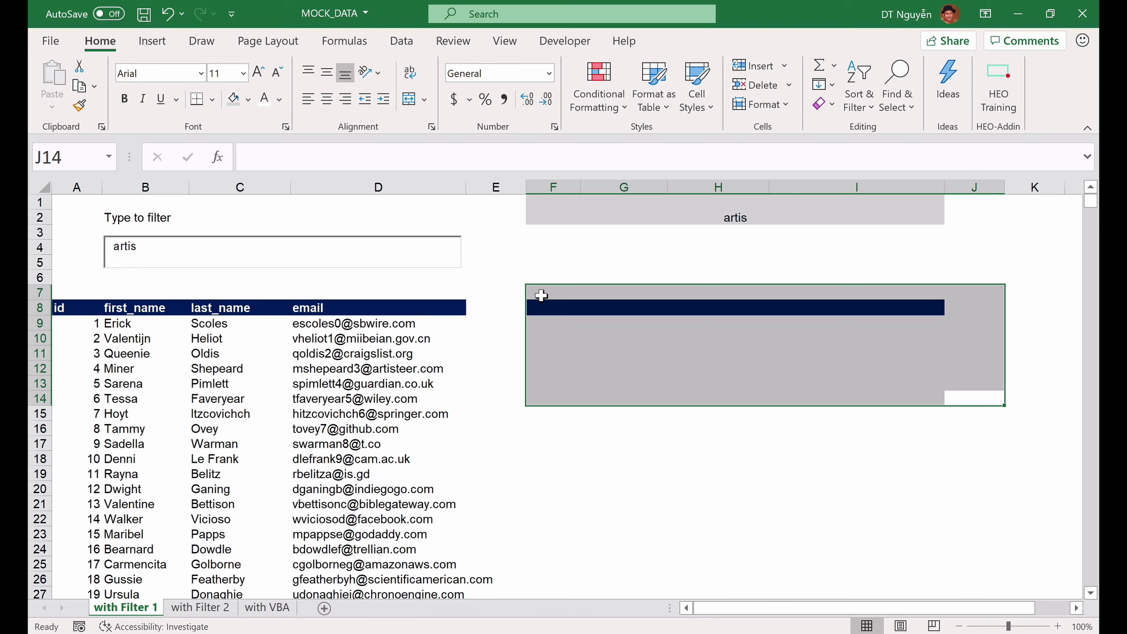
left_click(520, 278)
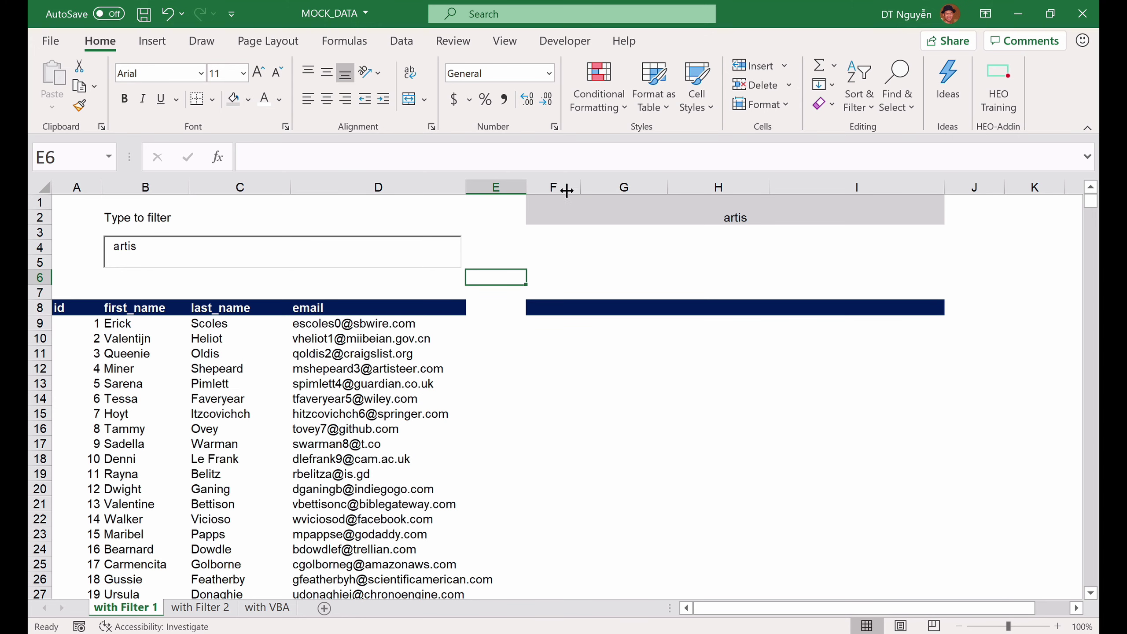
left_click(554, 210)
key("Delete")
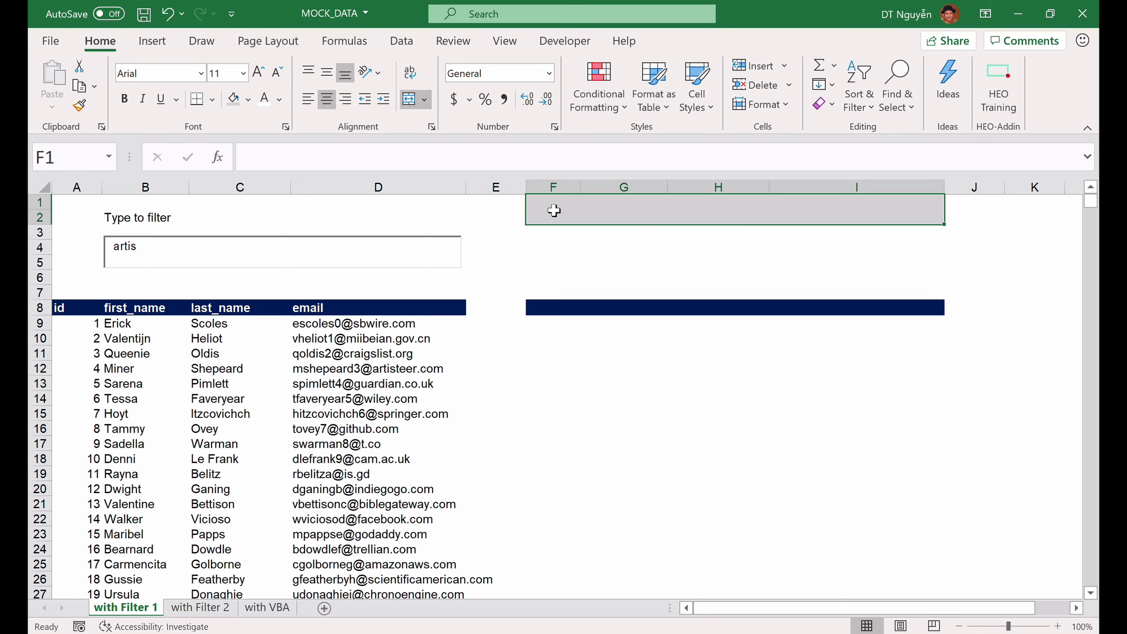
left_click(577, 249)
left_click(564, 209)
left_click(408, 98)
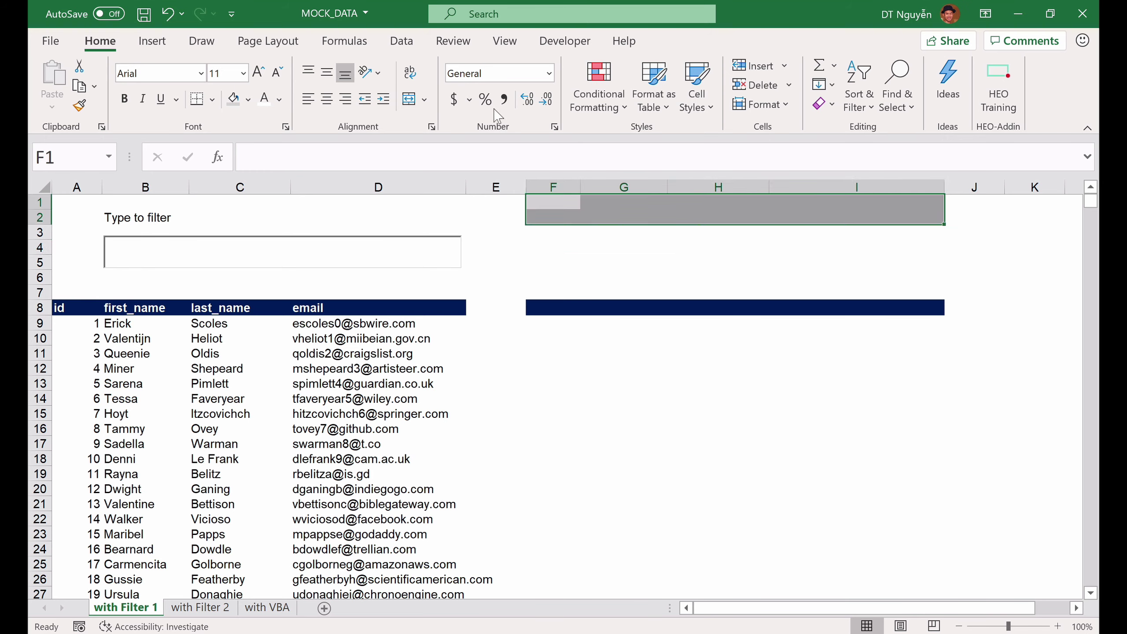
Turn on Design Mode and delete the filter TextBox
left_click(577, 39)
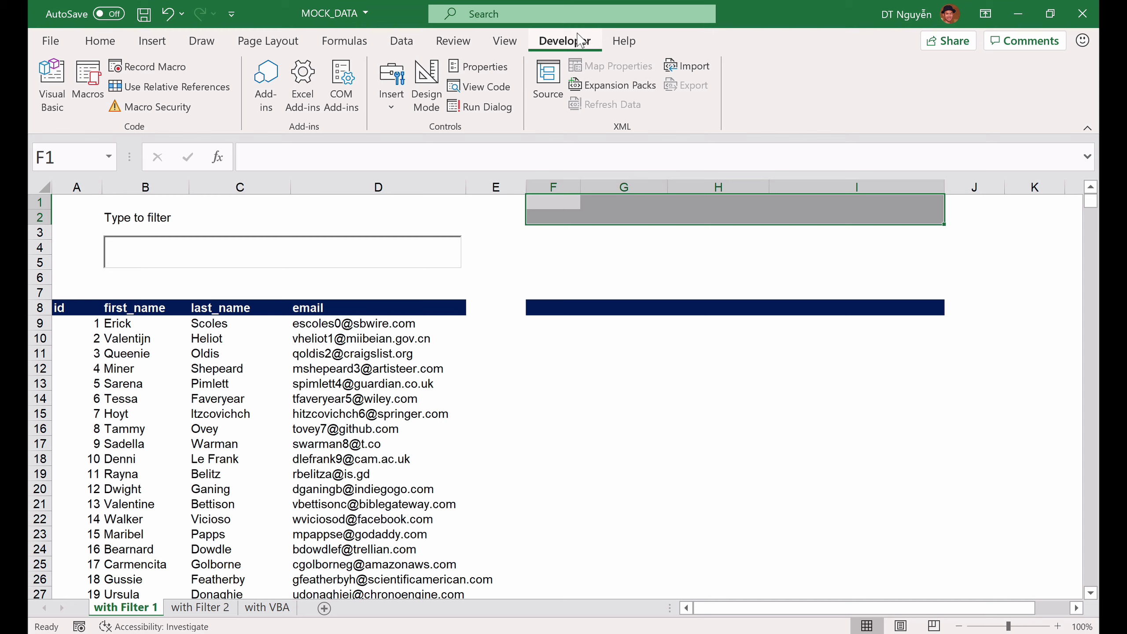
left_click(335, 243)
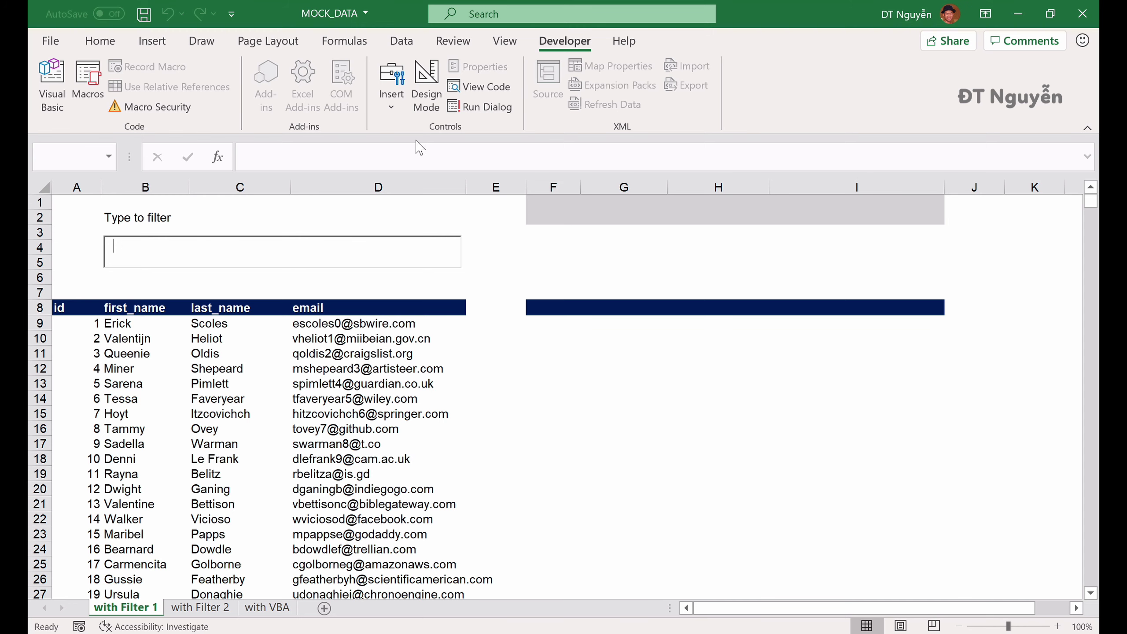
left_click(439, 105)
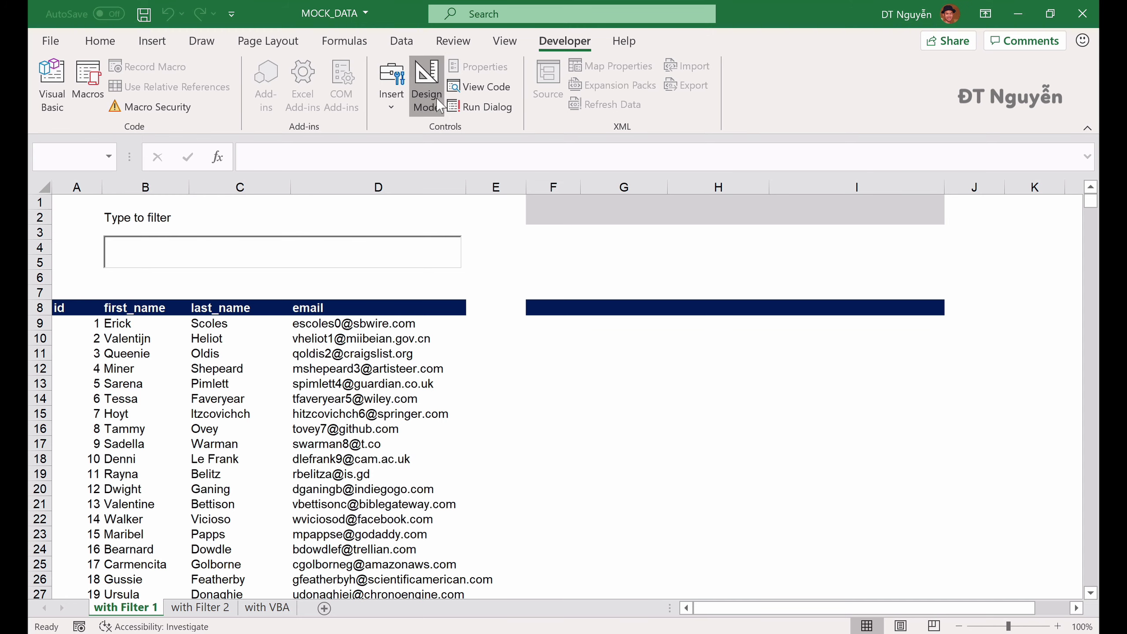
left_click(361, 236)
key("Escape")
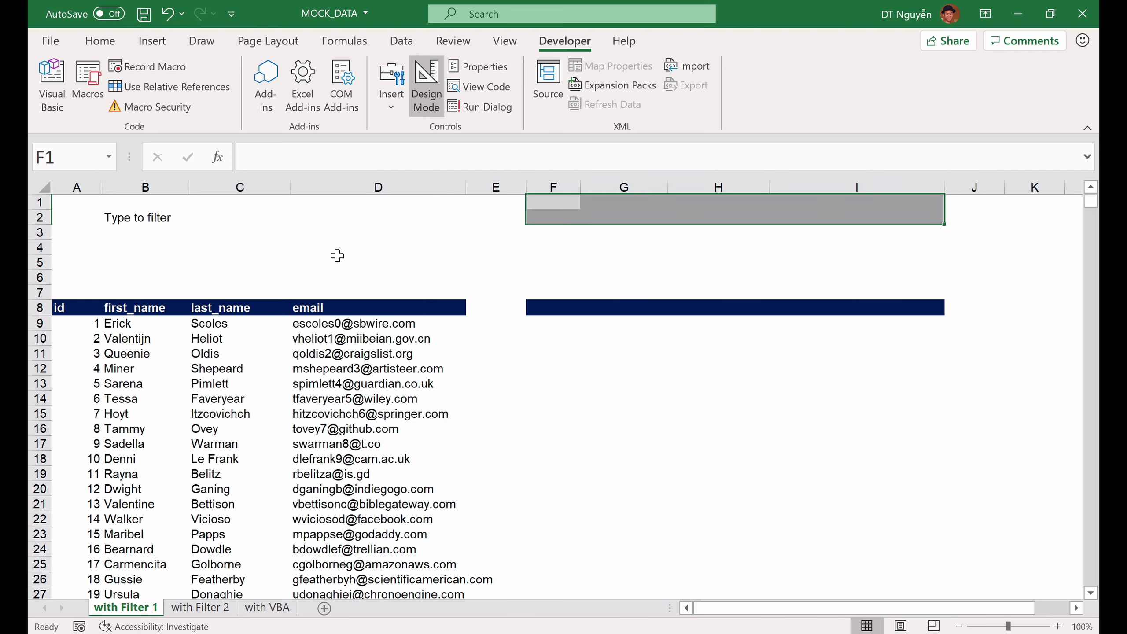
left_click(337, 256)
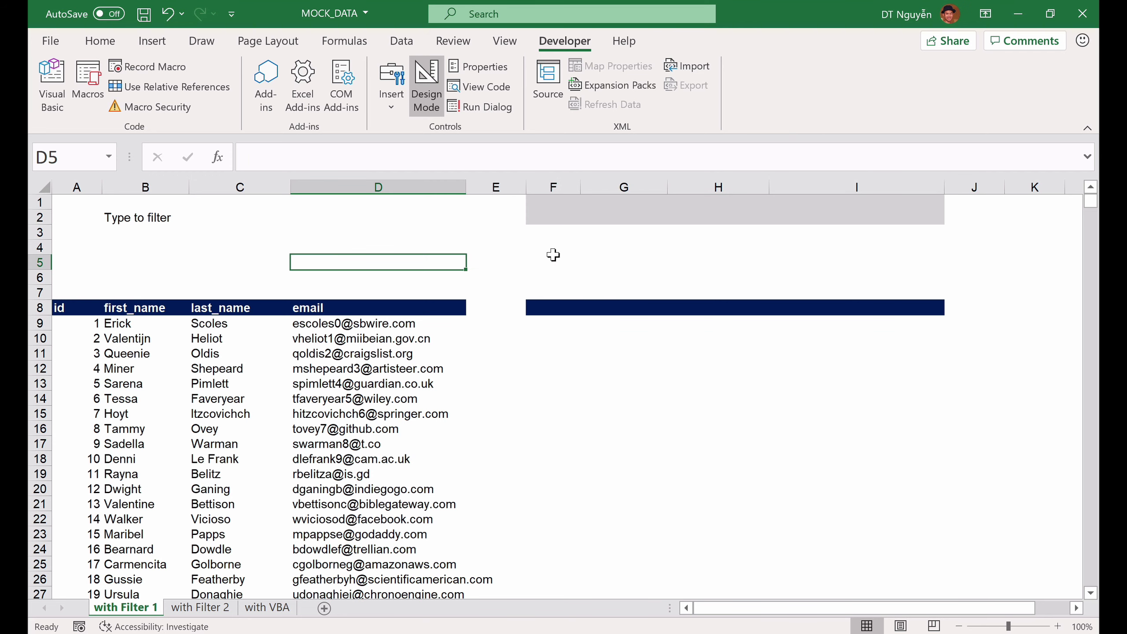
left_click(558, 203)
left_click(555, 247)
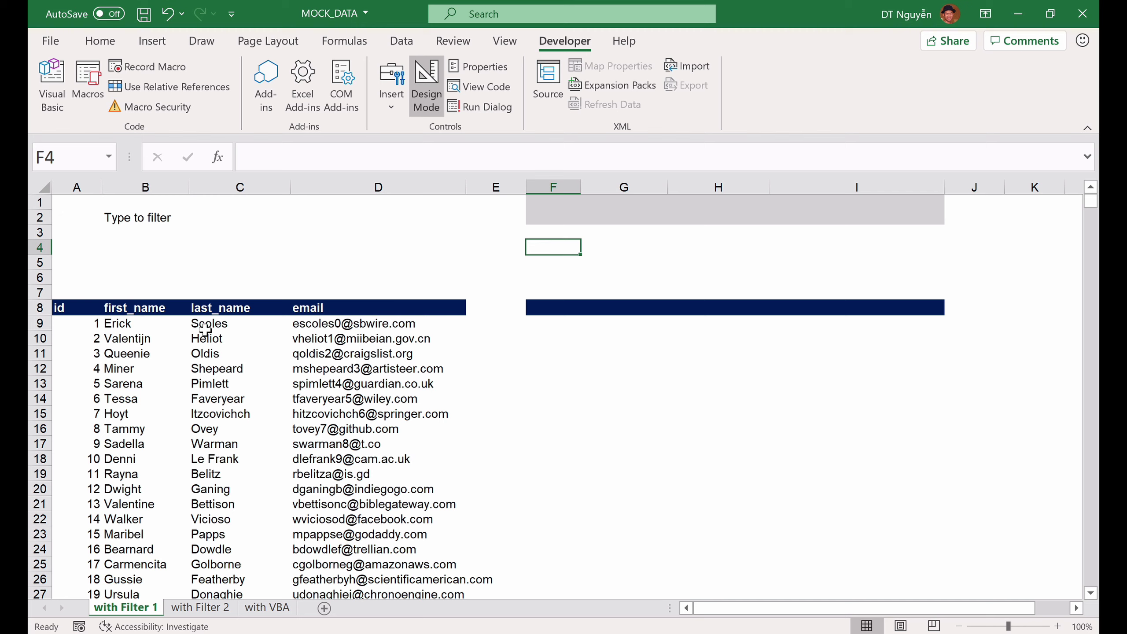
Copy the header row A8:D8 into F8:I8
left_click(71, 310)
left_click_drag(305, 309, 377, 310)
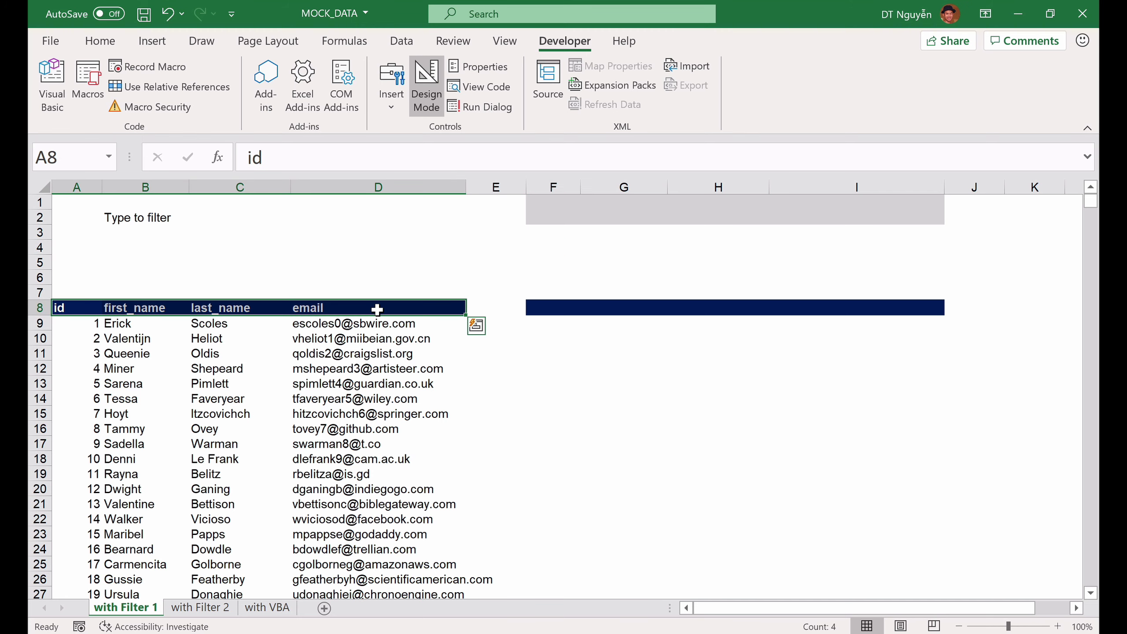
key("ctrl+c")
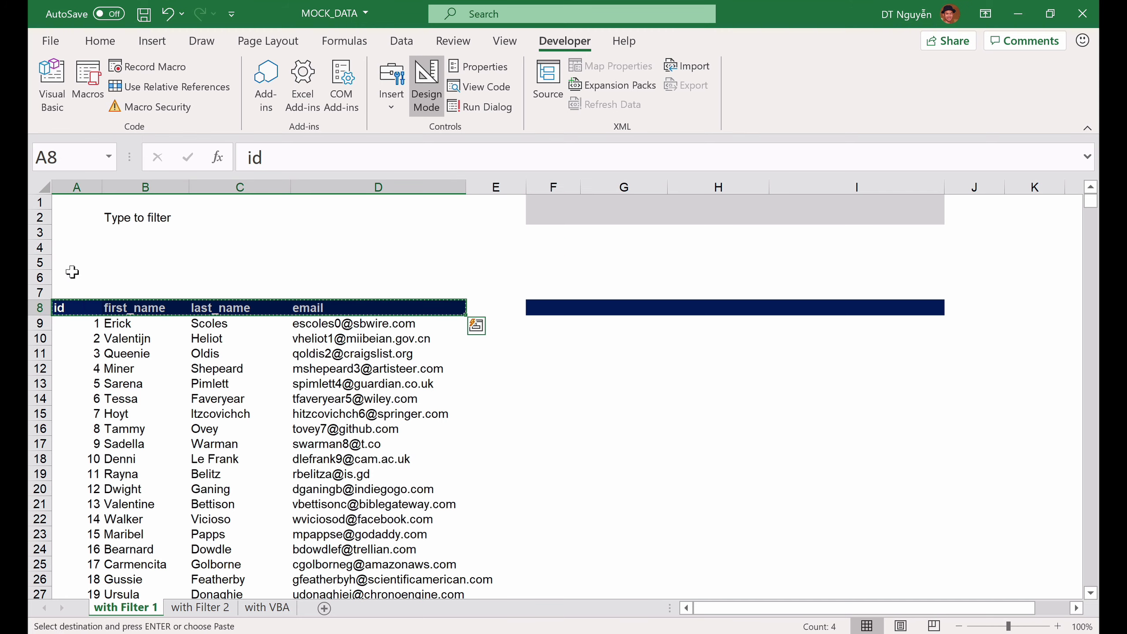
left_click(550, 306)
key("ctrl+v")
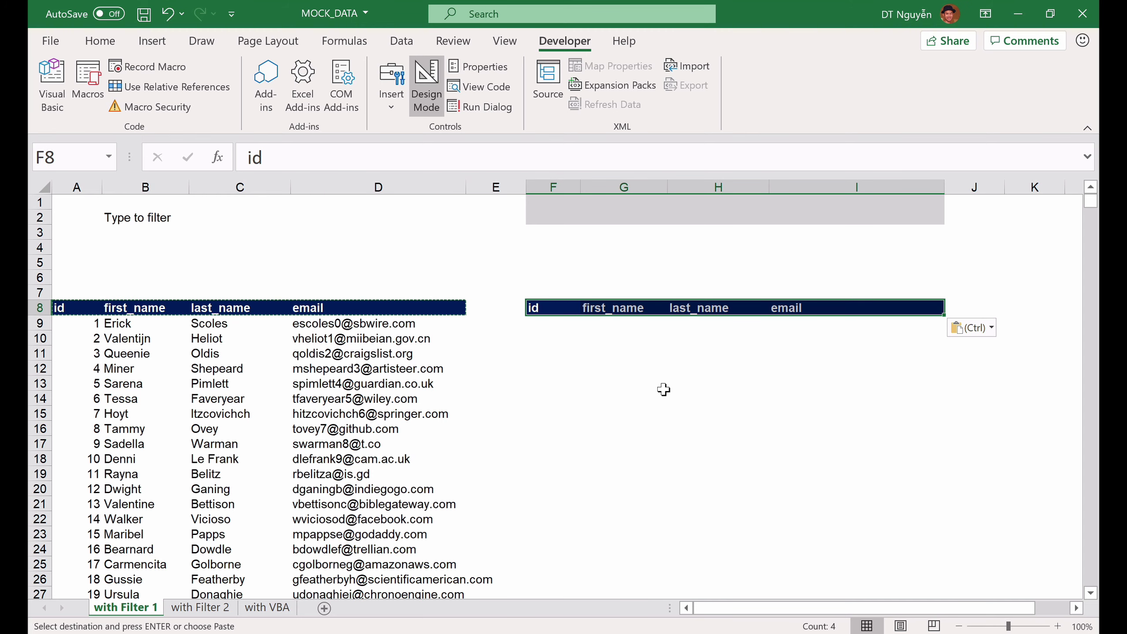
left_click(664, 389)
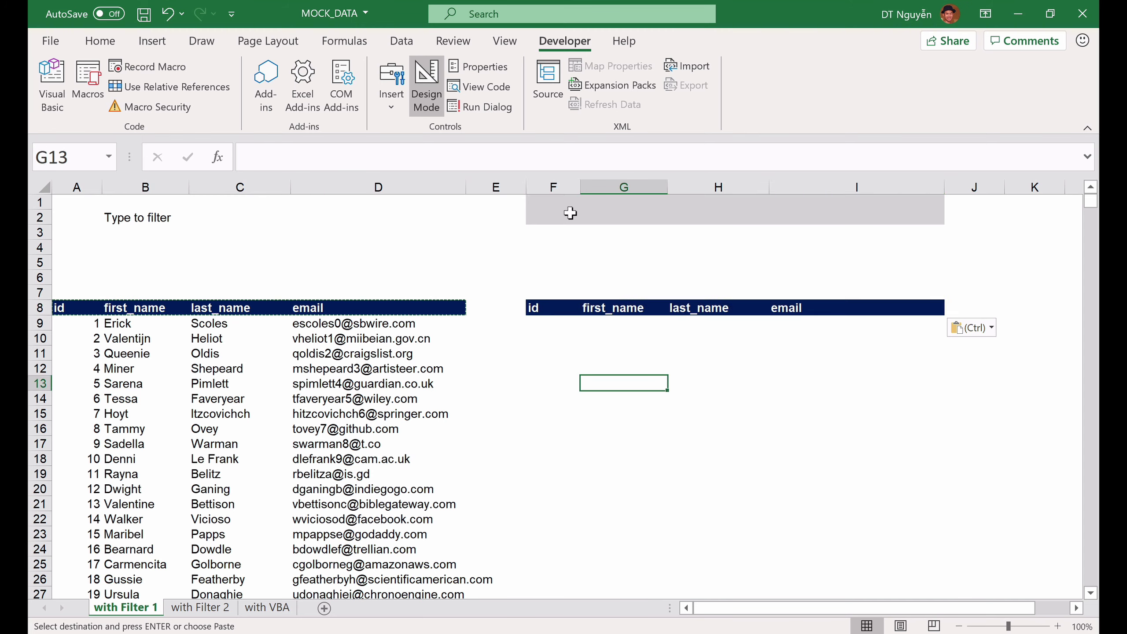
Merge & Center cells F1:I2 into one box
left_click(552, 205)
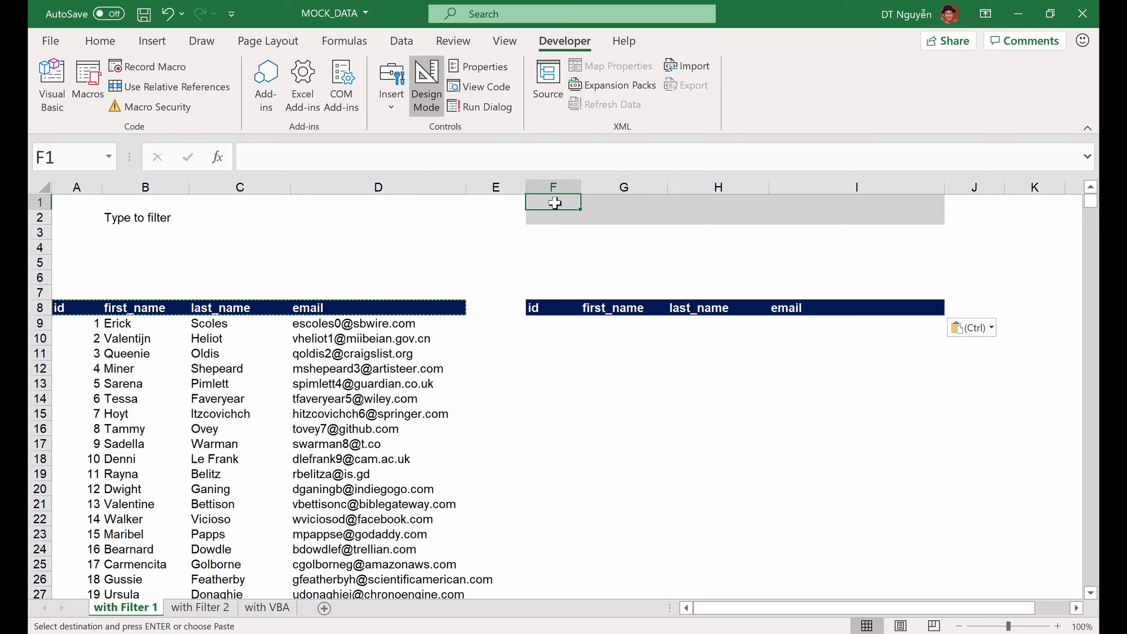
left_click_drag(555, 203, 875, 219)
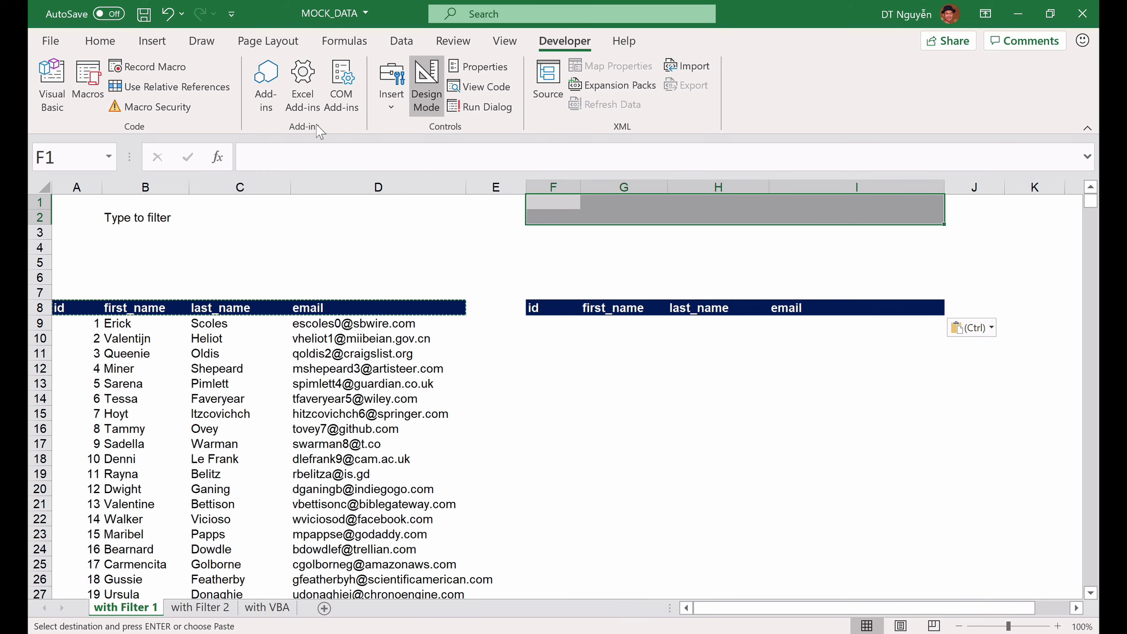
left_click(100, 40)
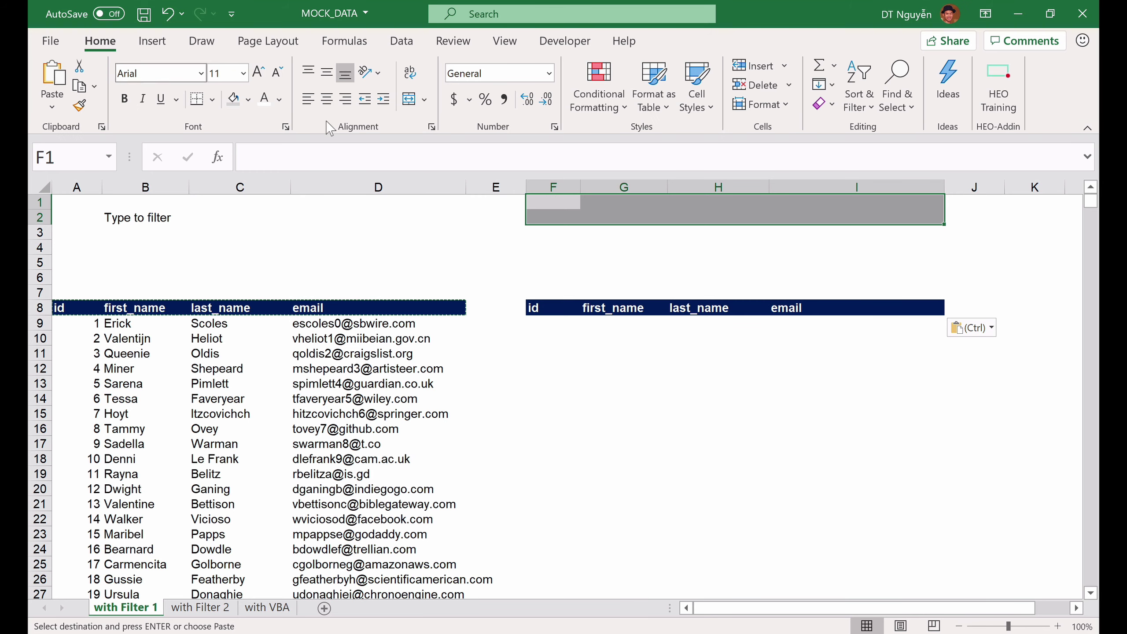
left_click(408, 102)
left_click(545, 257)
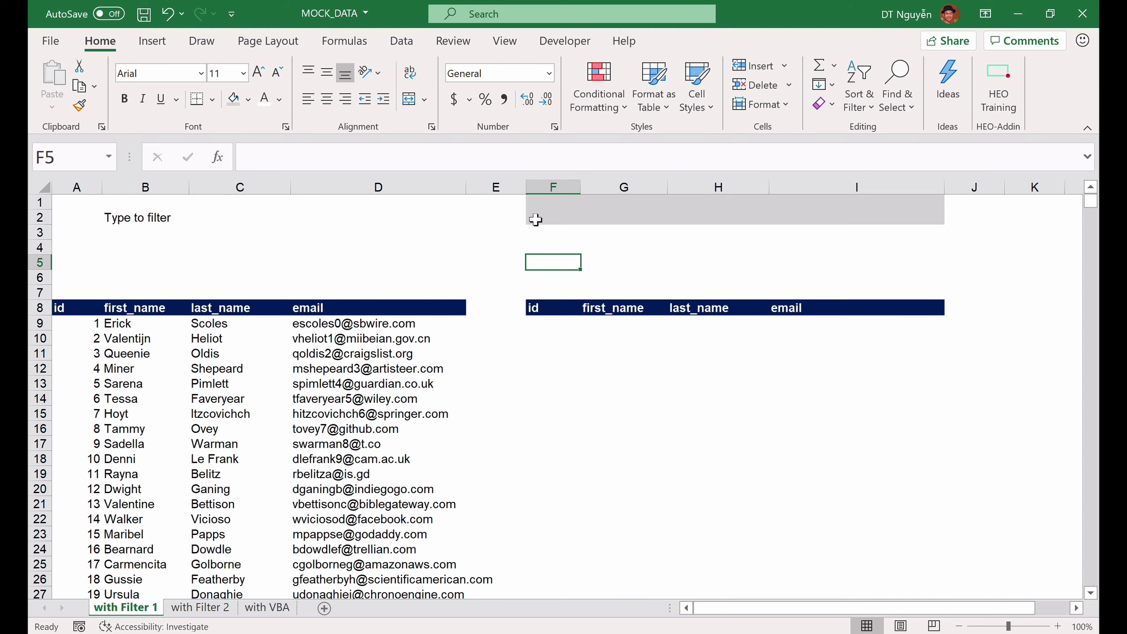
left_click(550, 197)
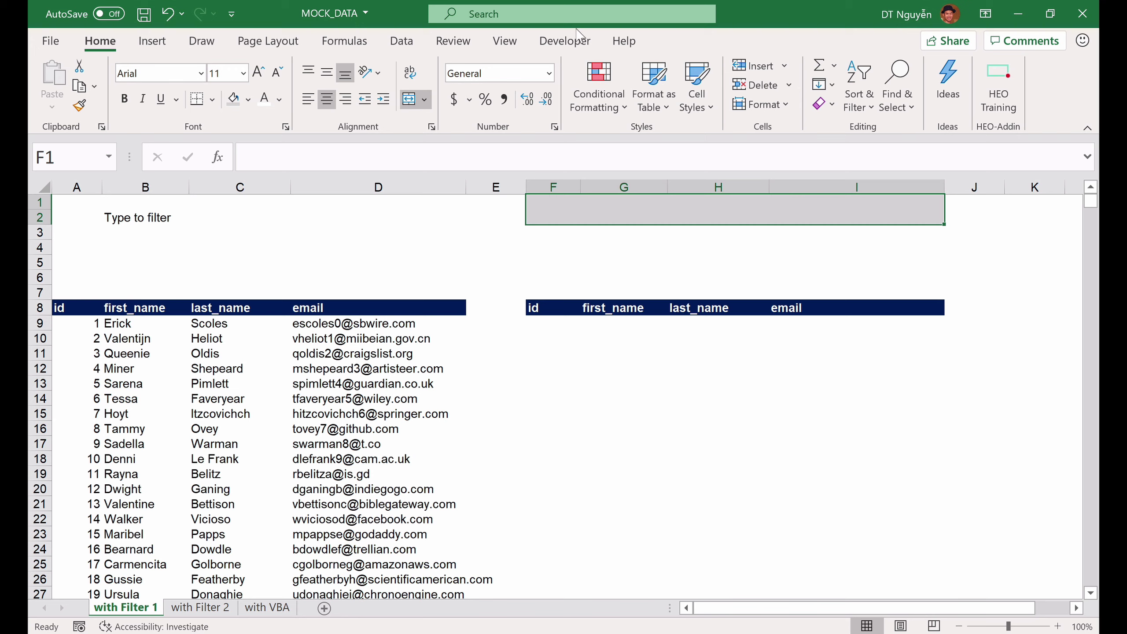
Enable the Developer tab under Main Tabs via Customize the Ribbon and display it
left_click(563, 41)
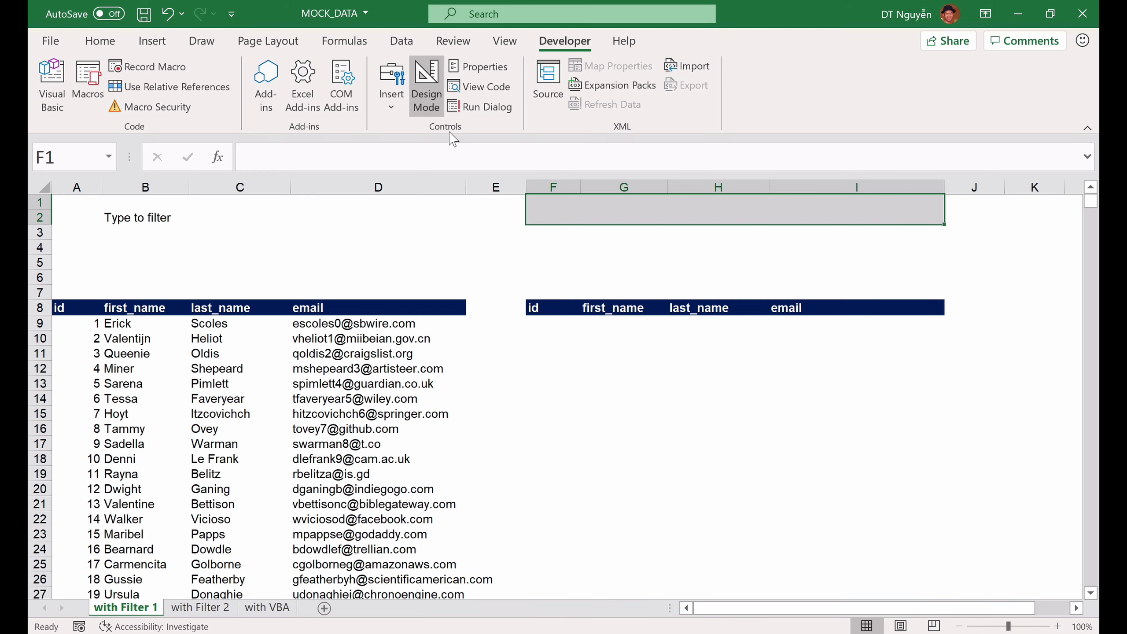
left_click(101, 41)
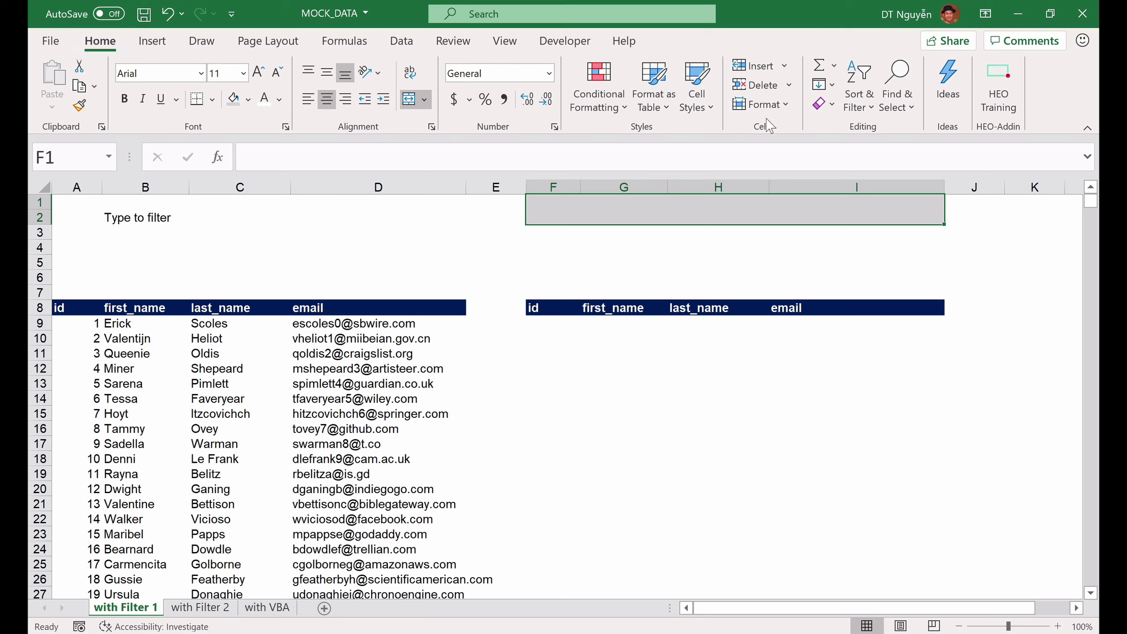
right_click(806, 125)
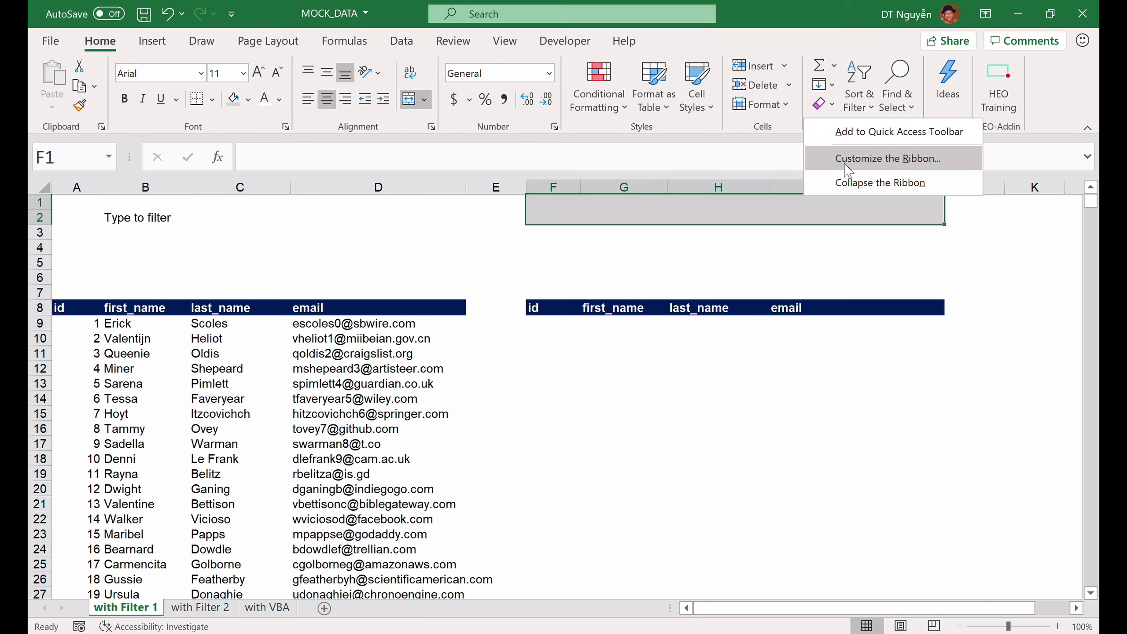
left_click(886, 161)
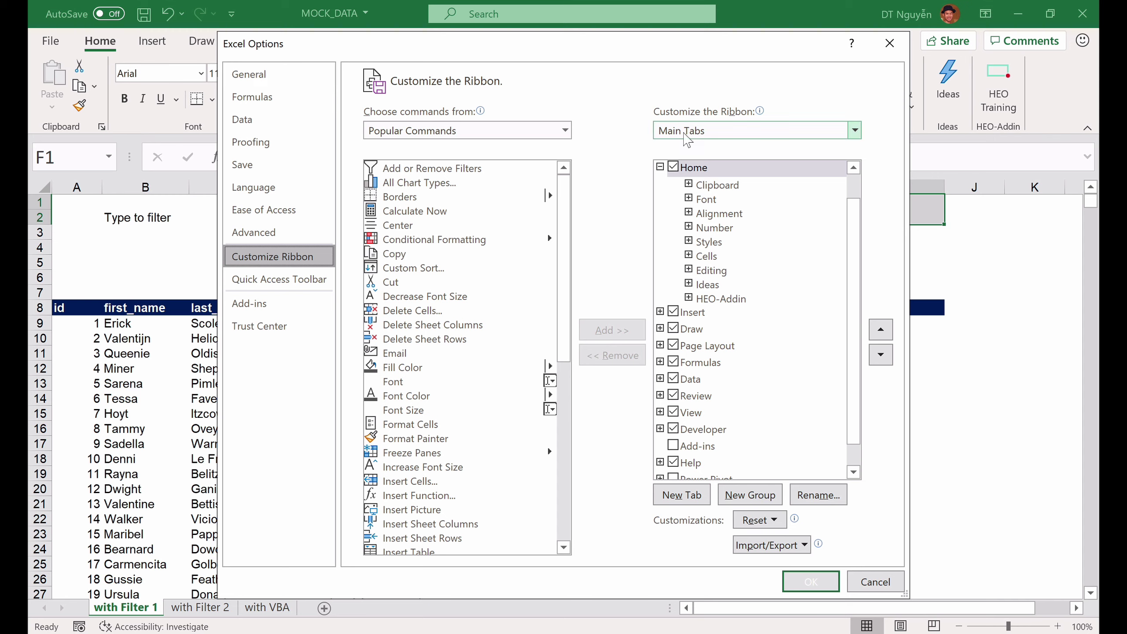
left_click(855, 131)
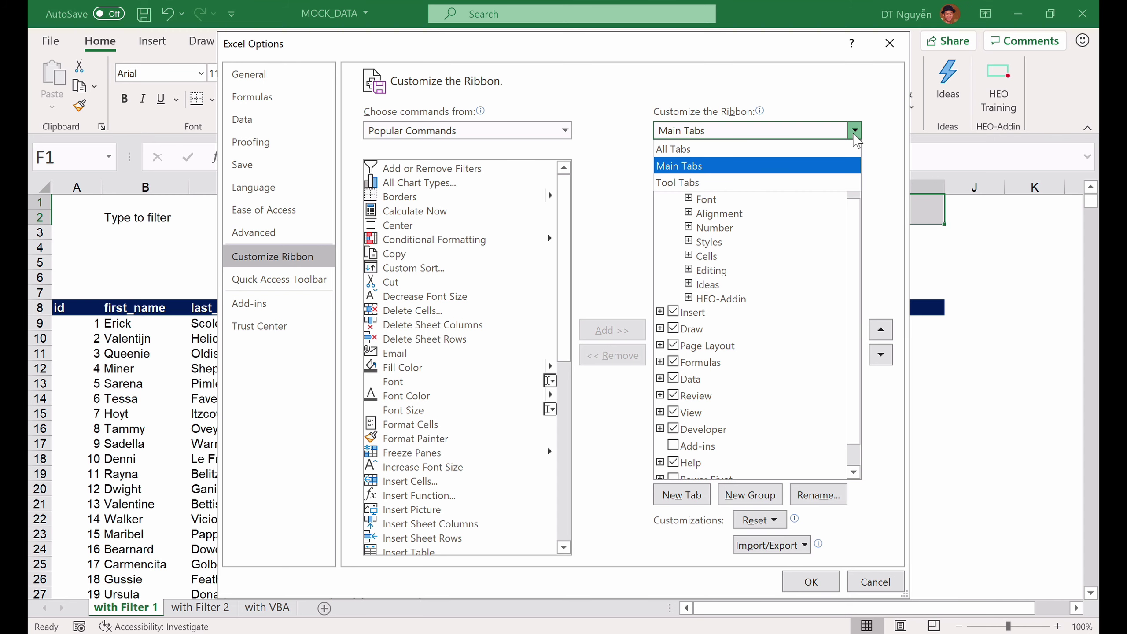
left_click(754, 169)
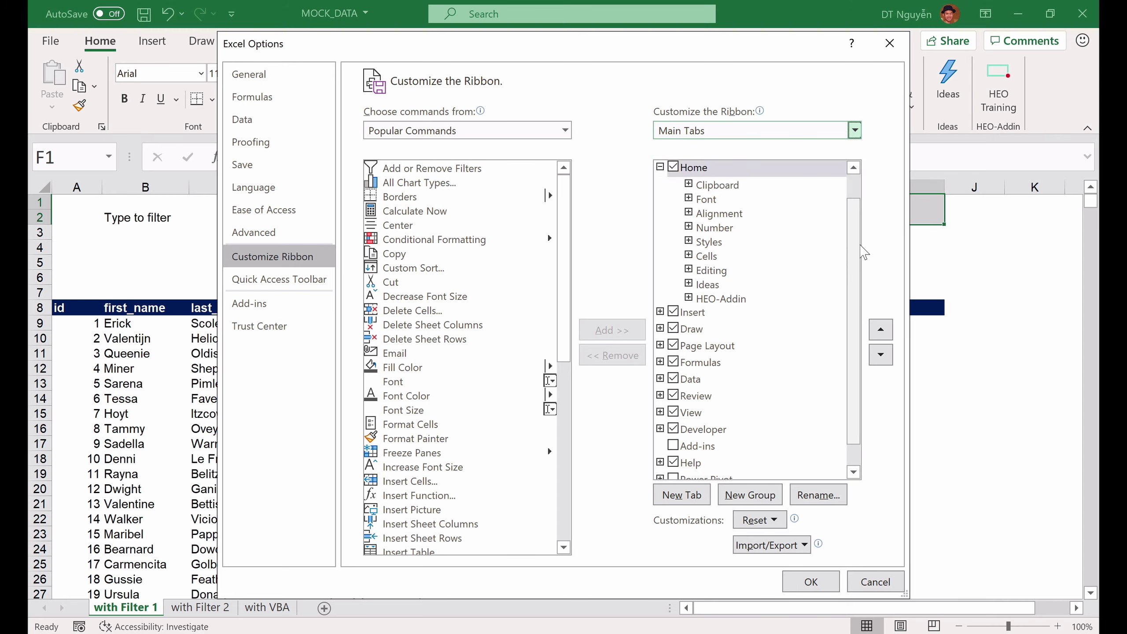
left_click_drag(858, 262, 859, 320)
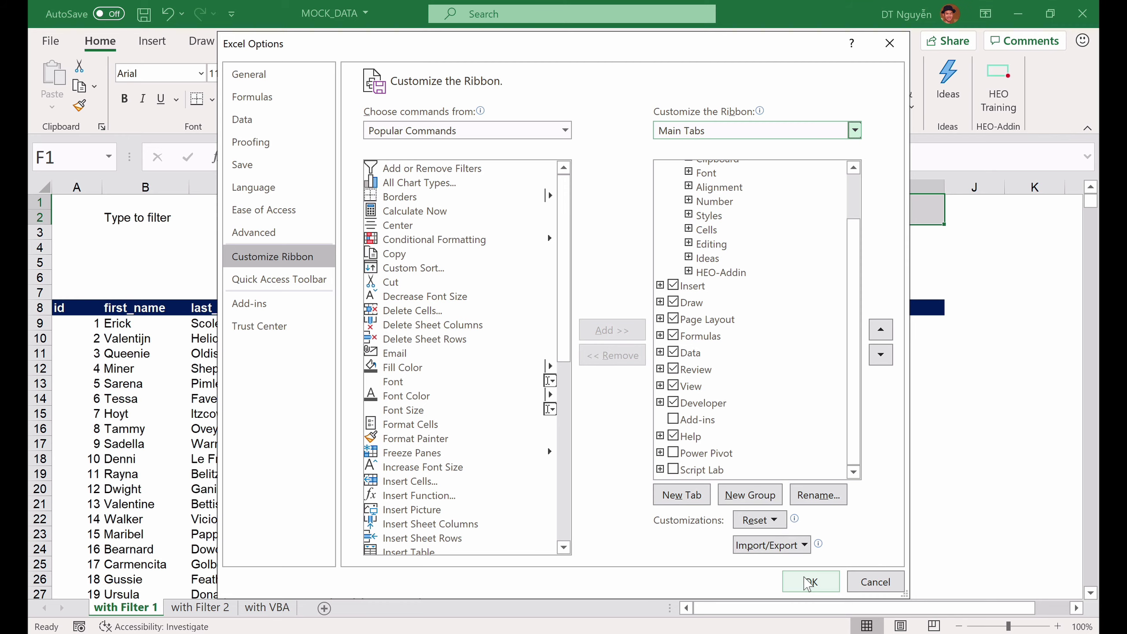
left_click(808, 584)
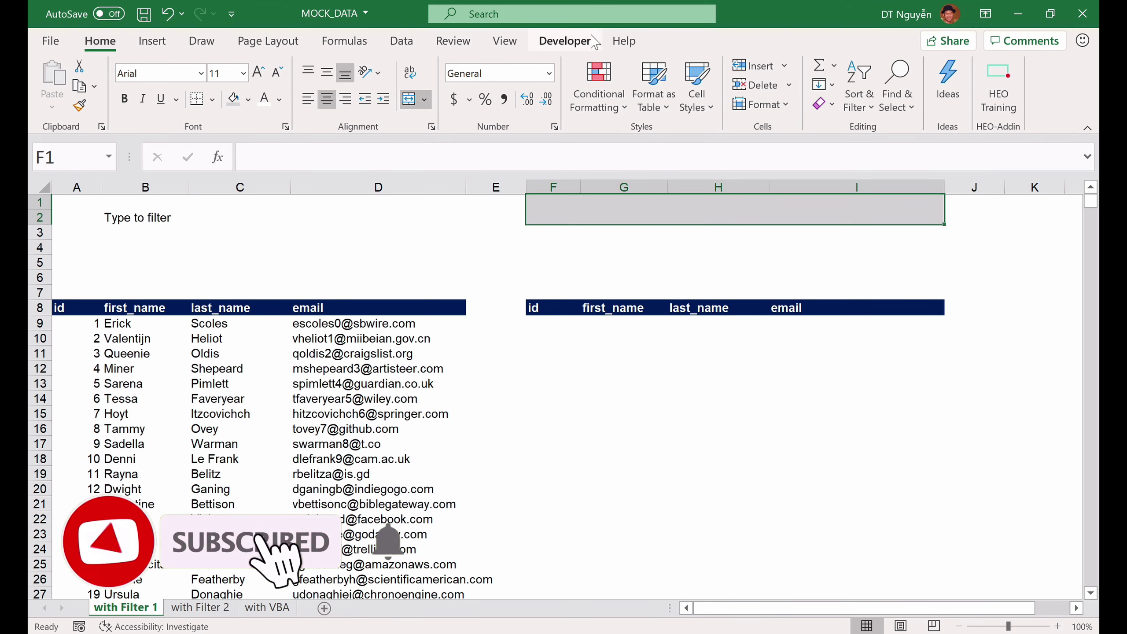
left_click(560, 46)
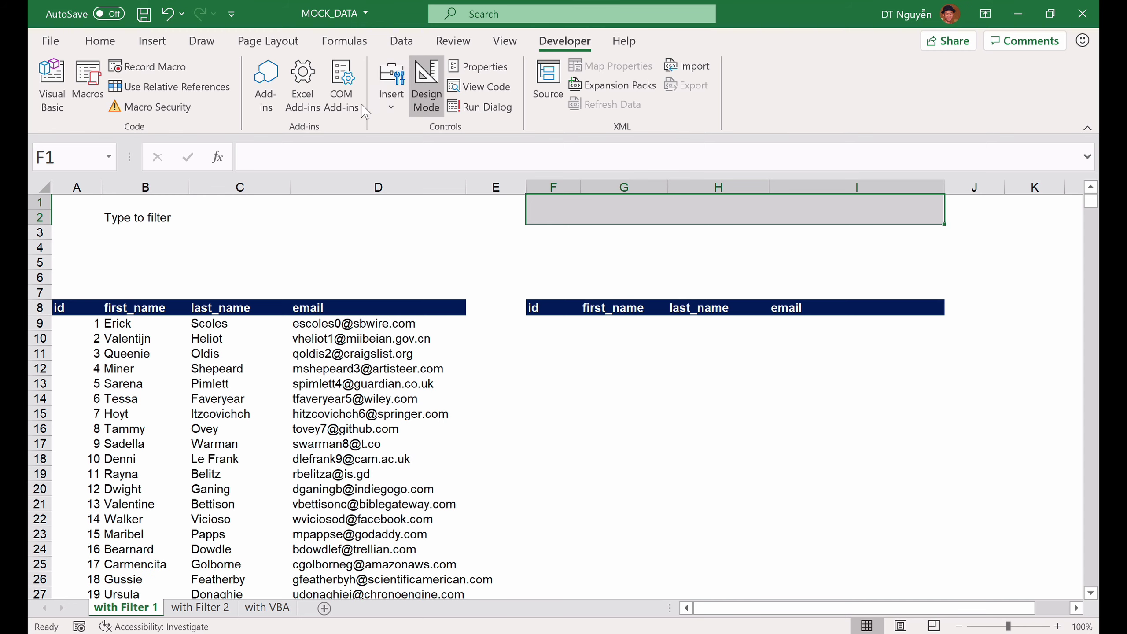
Draw an ActiveX Text Box below 'Type to filter', spanning columns B to D
left_click(392, 111)
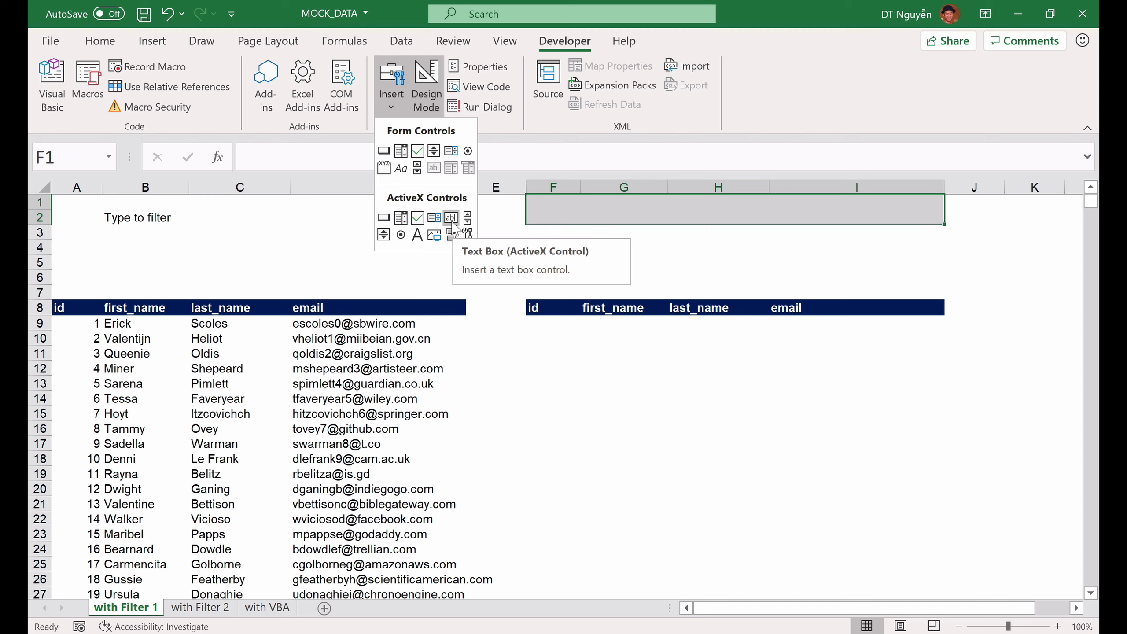
left_click(451, 218)
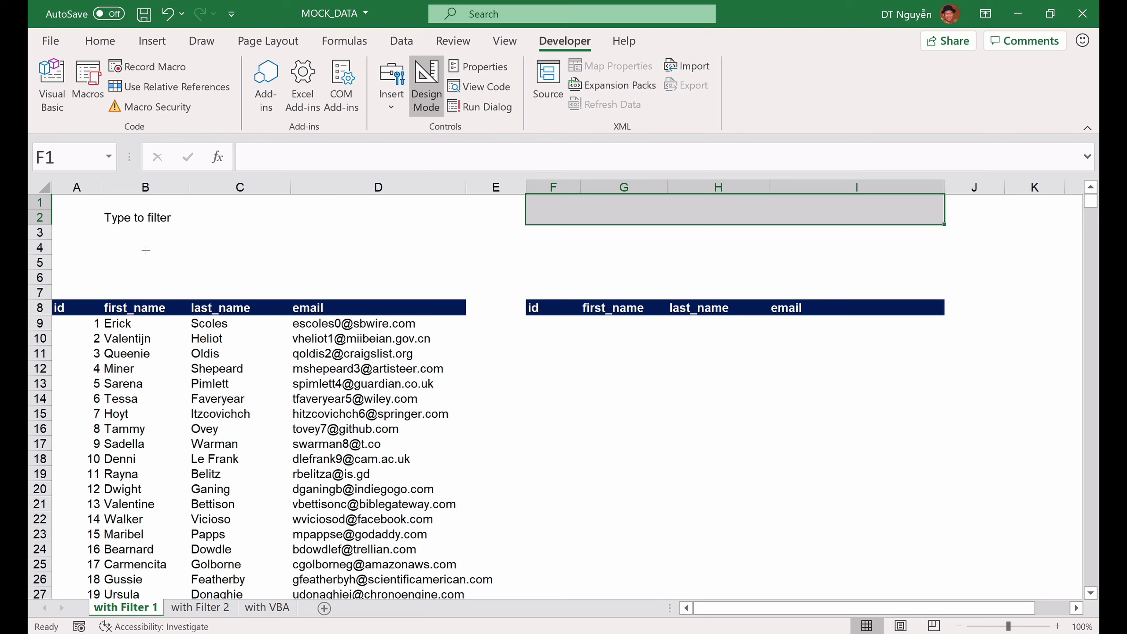
left_click_drag(105, 234, 464, 274)
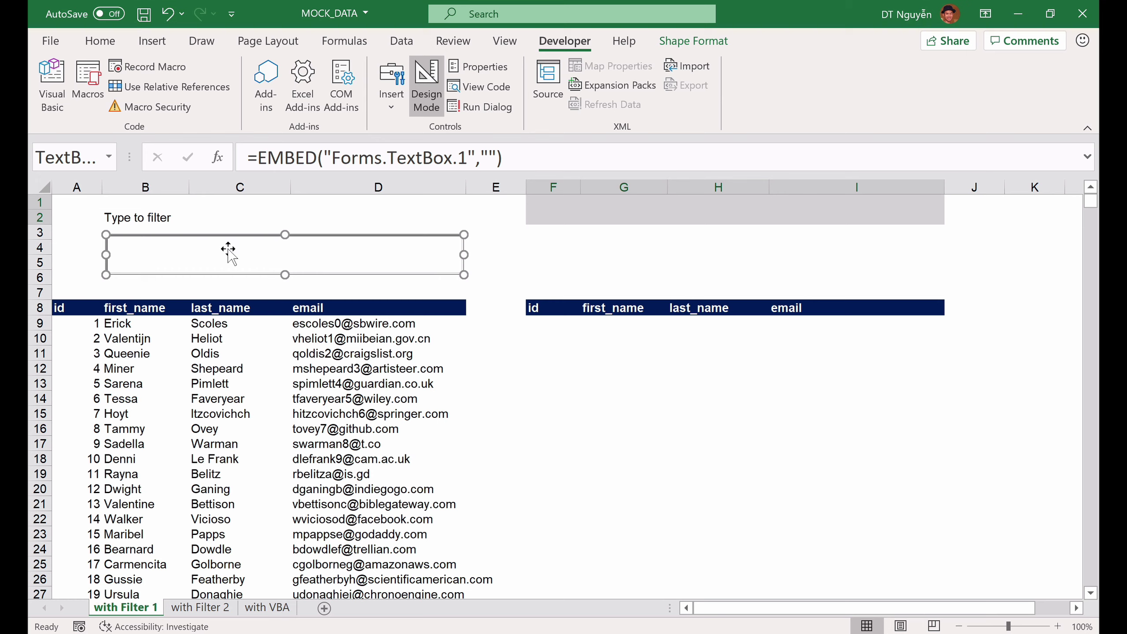
Set the text box's LinkedCell property to F1, close Properties, and turn off Design Mode
right_click(371, 254)
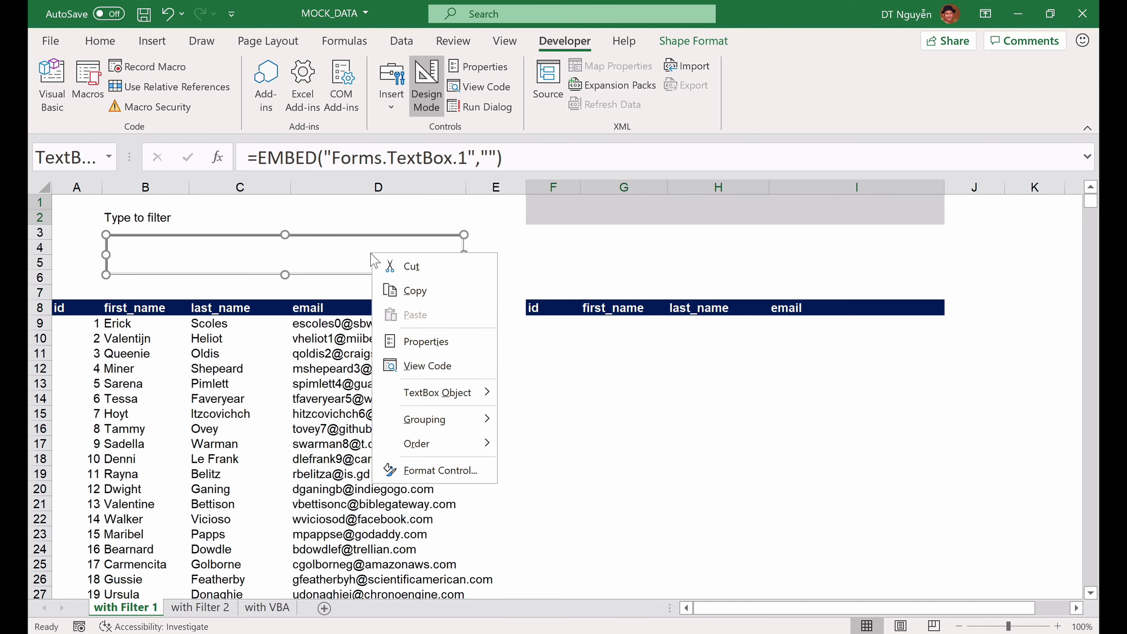
left_click(456, 348)
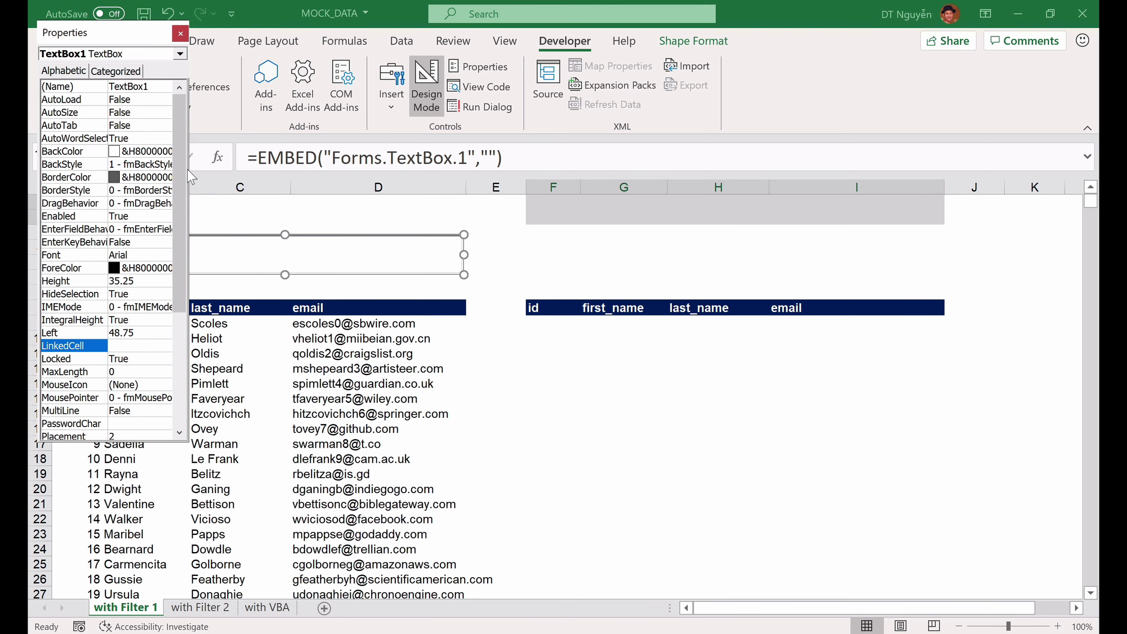
left_click_drag(190, 169, 240, 170)
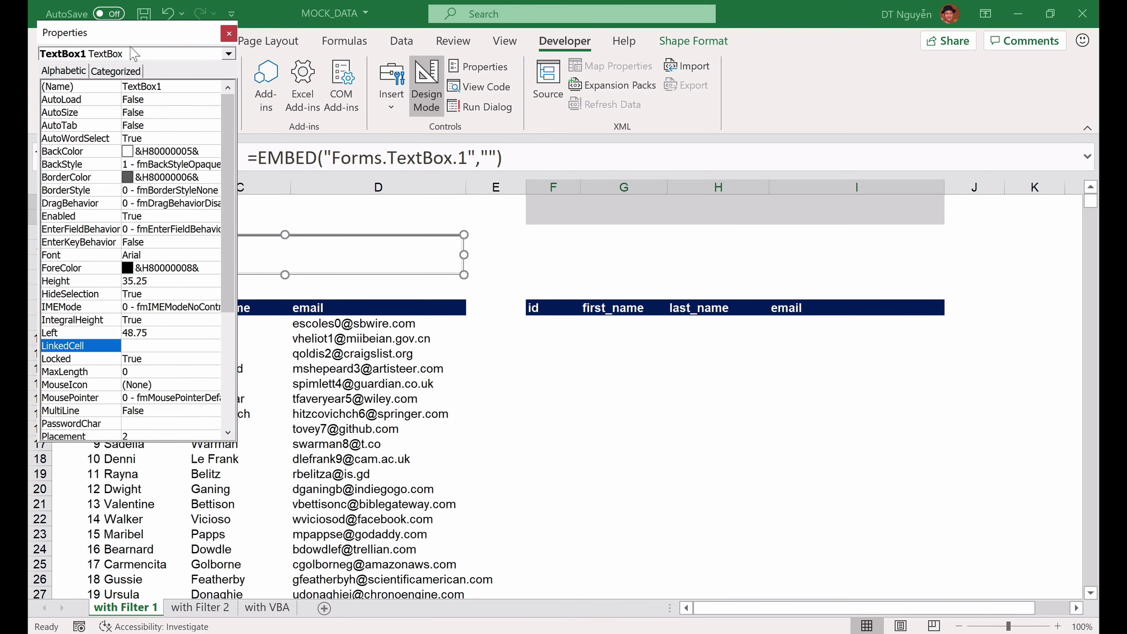
left_click_drag(113, 44, 119, 44)
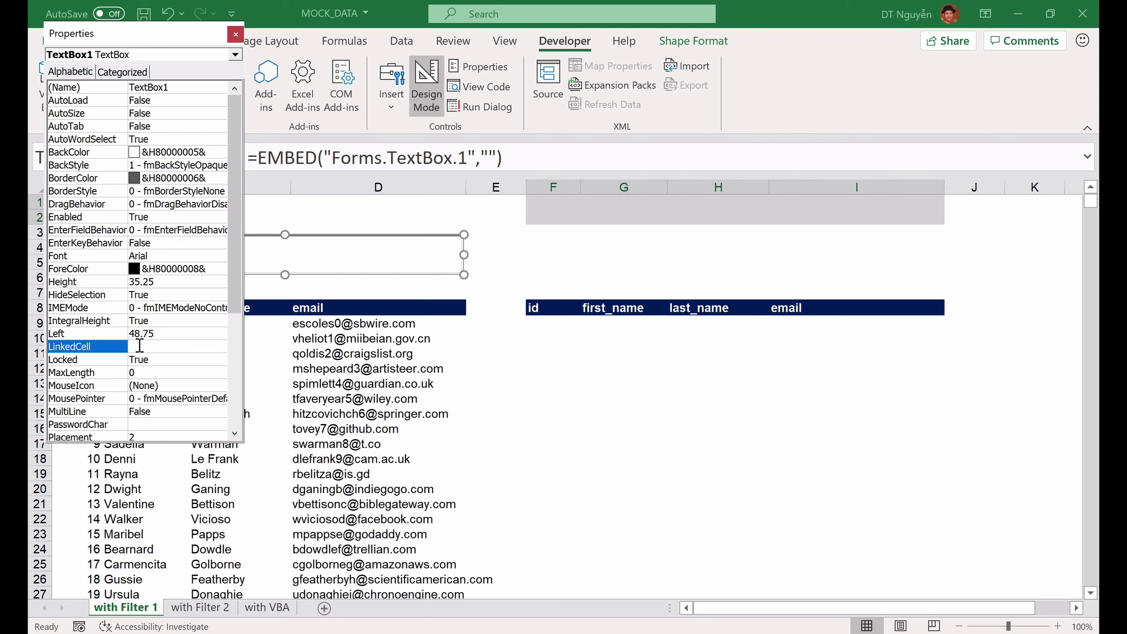
type("F1")
left_click(123, 349)
left_click(235, 35)
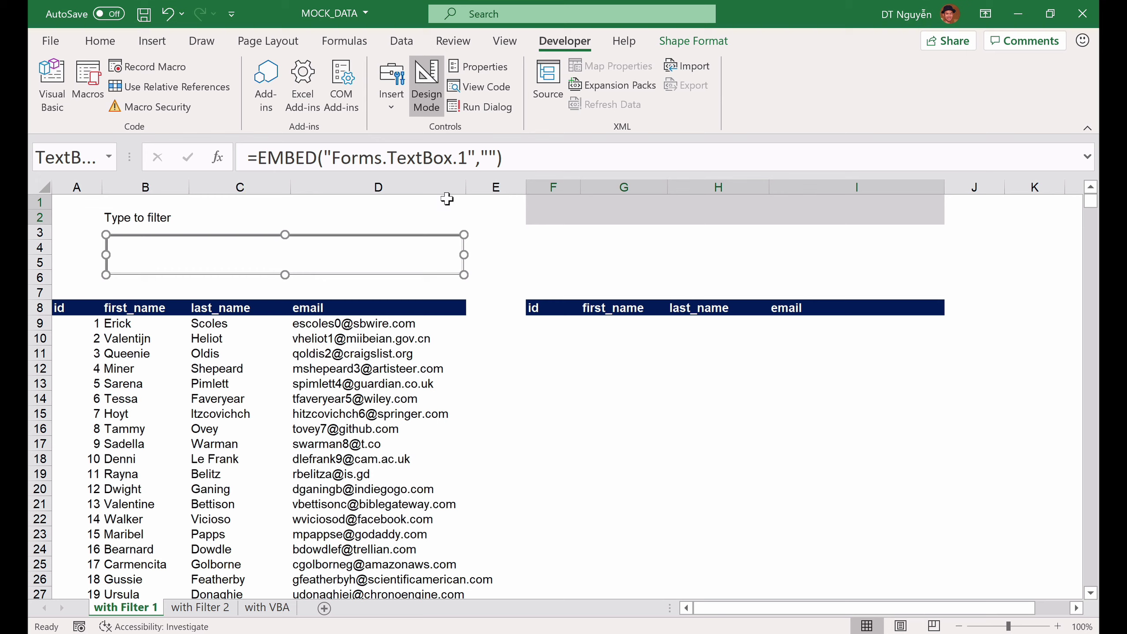
left_click(433, 103)
left_click(333, 258)
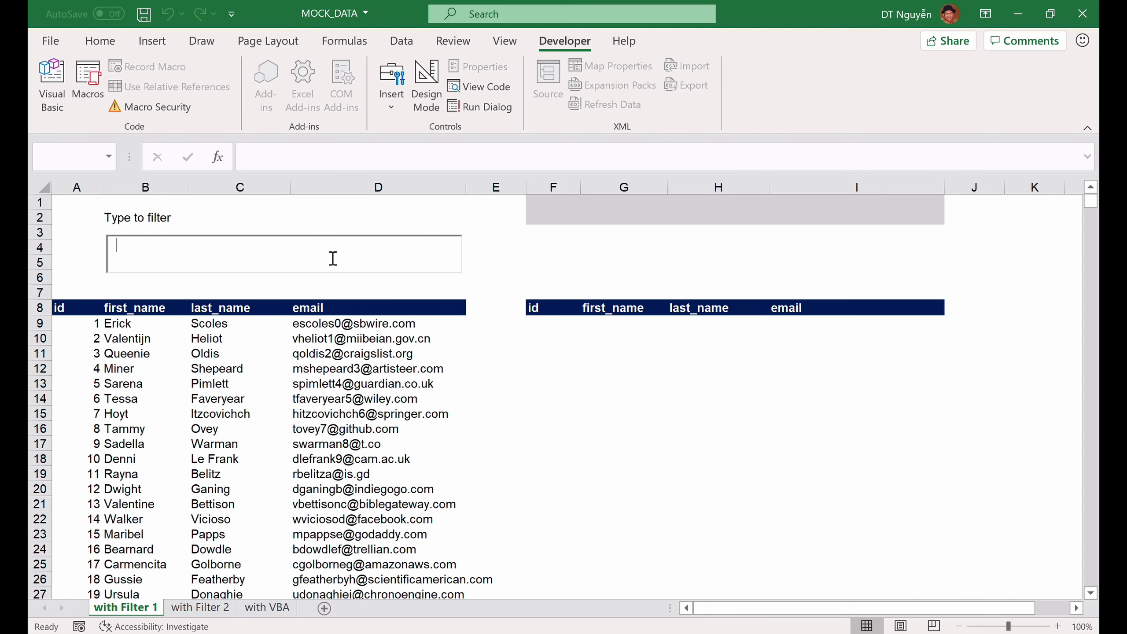
type("test")
key("BackSpace")
key("BackSpace")
key("BackSpace")
key("BackSpace")
type("tes")
type("adsfasdfasdf")
key("BackSpace")
key("BackSpace")
key("BackSpace")
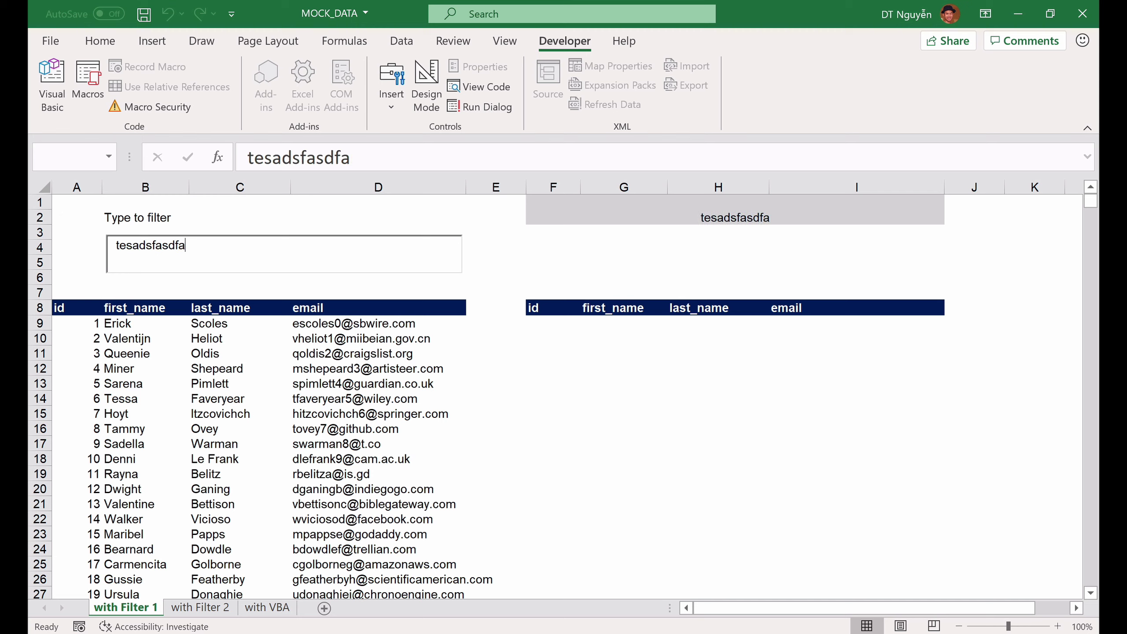
key("BackSpace")
key("BackSpace")
key("BackSpace")
key("BackSpace")
key("BackSpace")
key("BackSpace")
key("BackSpace")
key("BackSpace")
key("BackSpace")
key("BackSpace")
key("BackSpace")
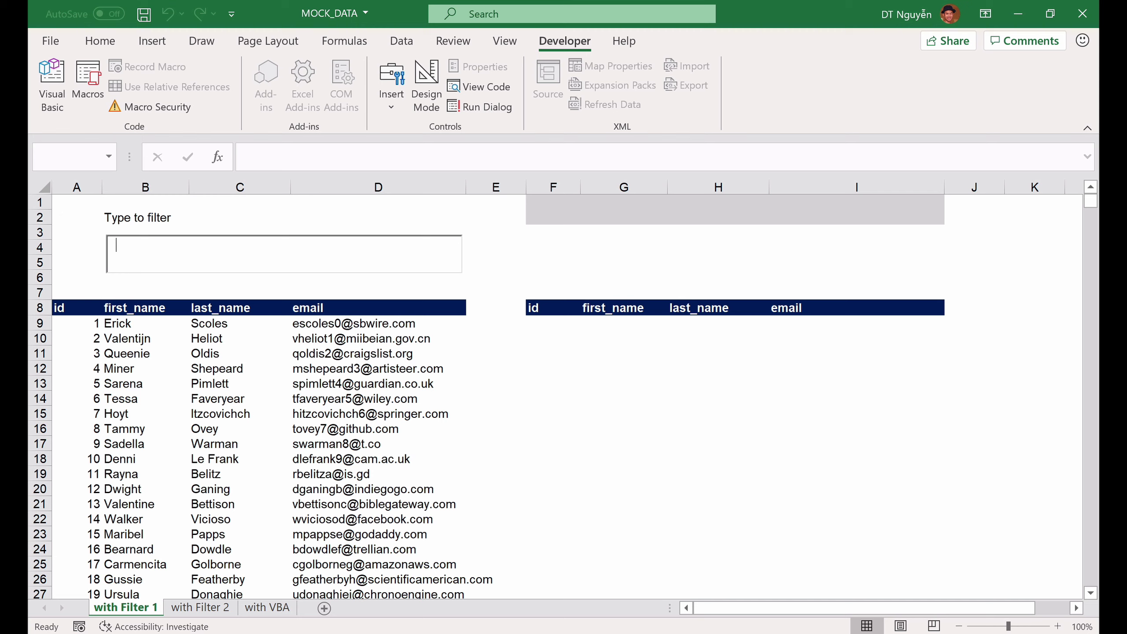
left_click(503, 263)
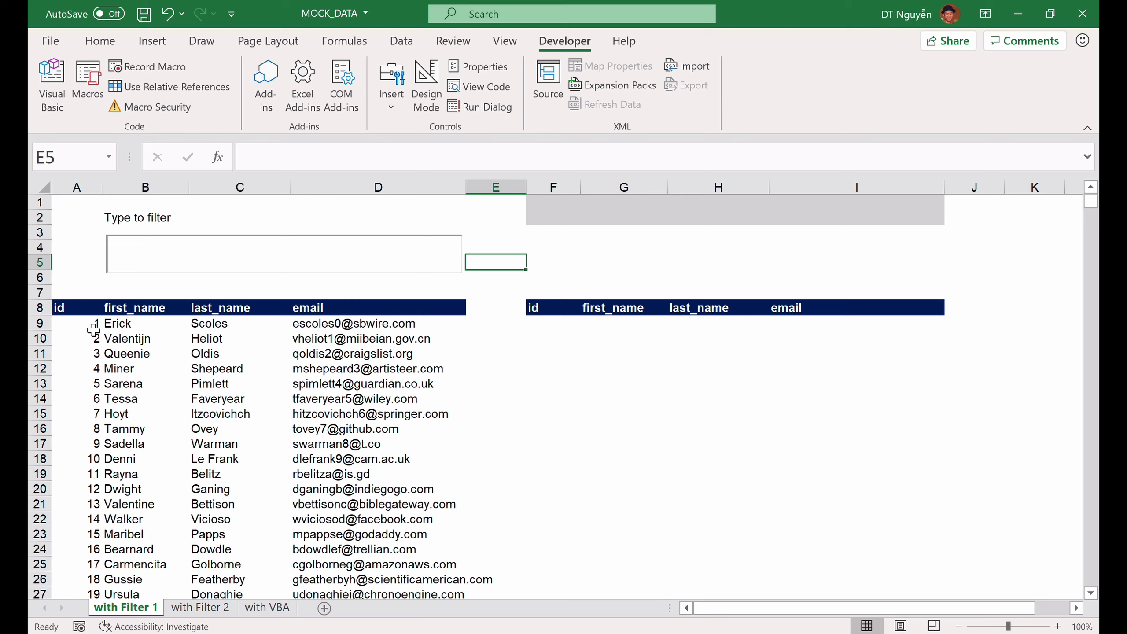
left_click(78, 325)
left_click_drag(78, 325, 358, 553)
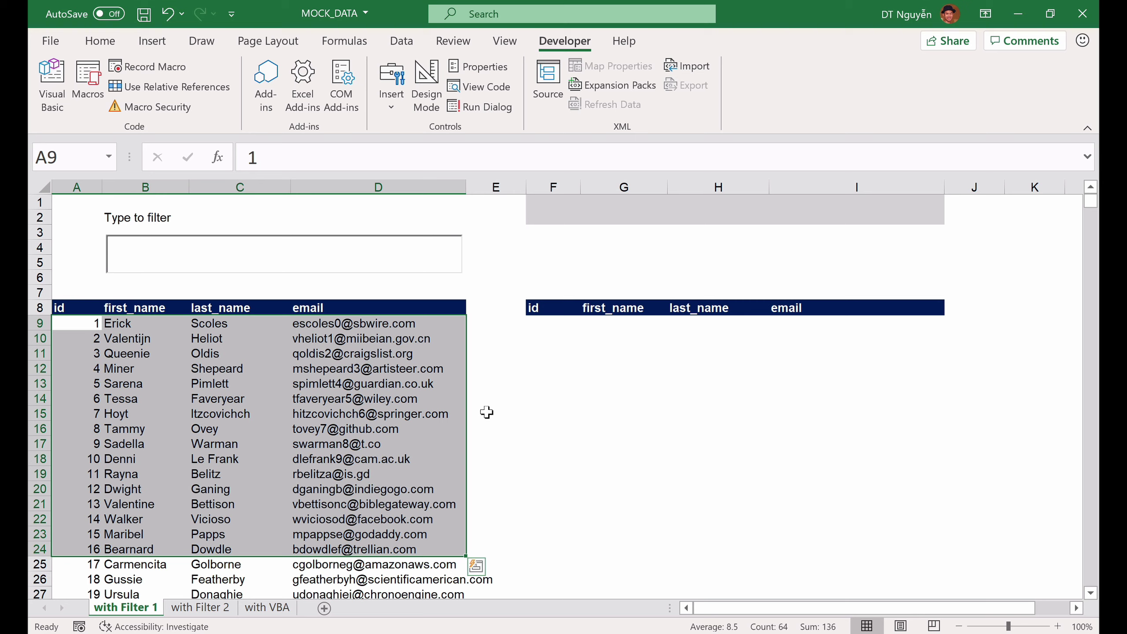
left_click(550, 201)
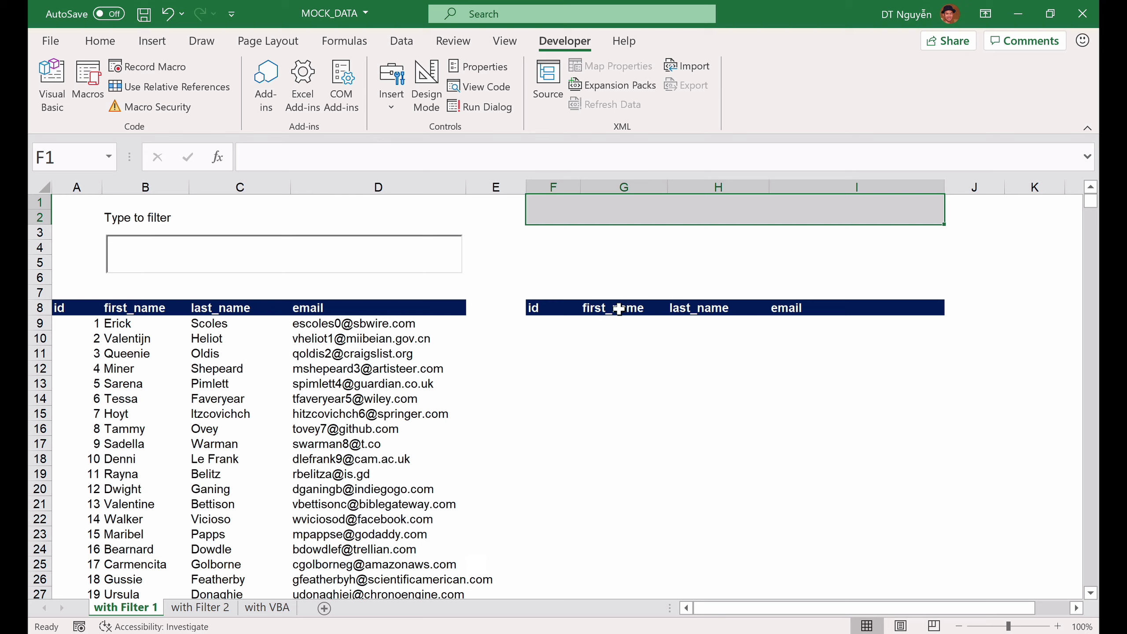
left_click(545, 326)
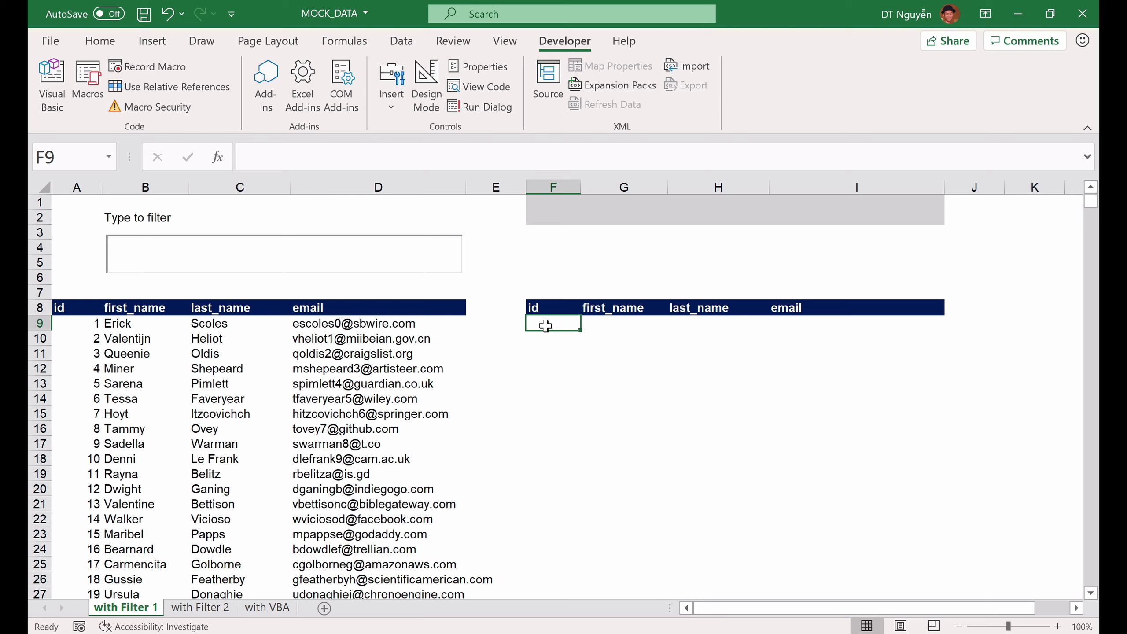
Enter =FILTER(A9:D1008,SEARCH(F1,D9:D1008),"Not found") in cell F9
type("=FIL")
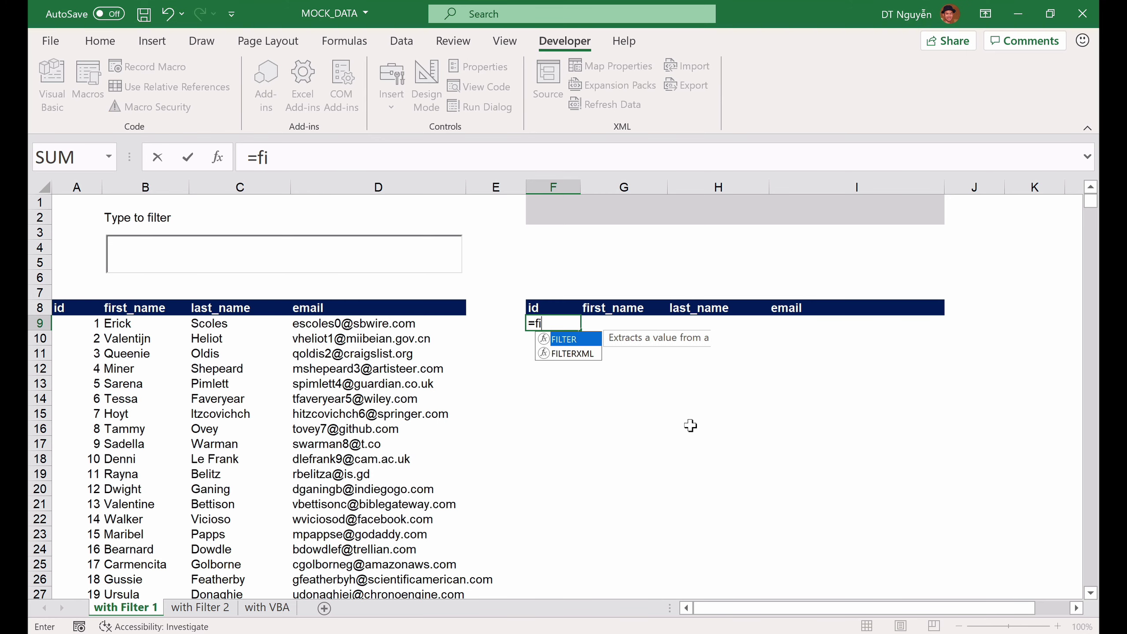
type("TER(")
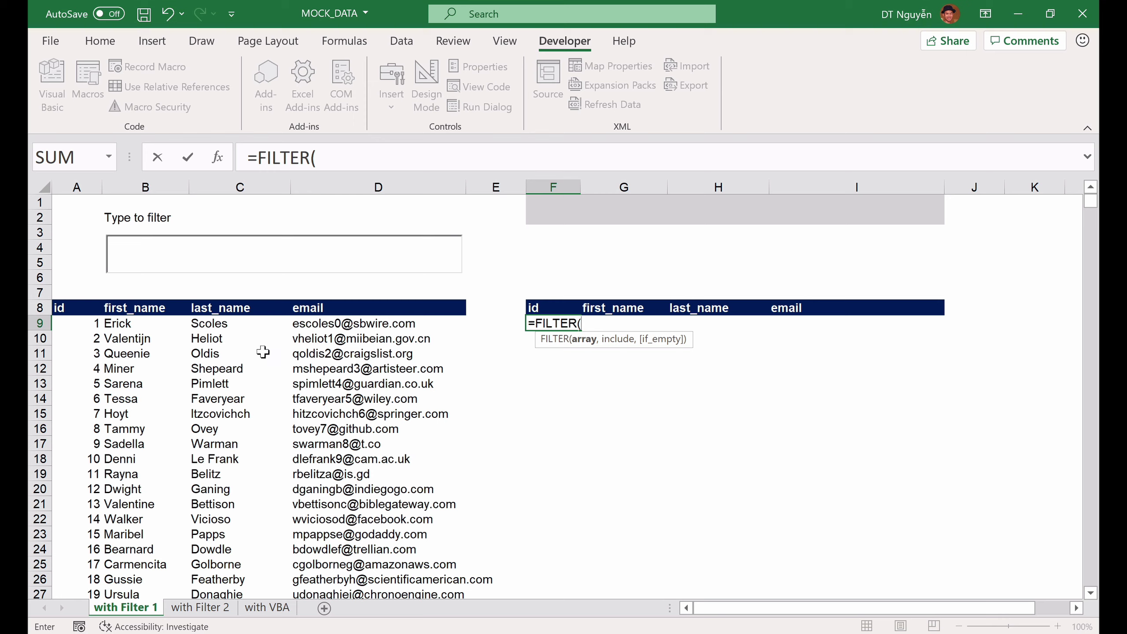
left_click(74, 325)
left_click_drag(74, 325, 389, 429)
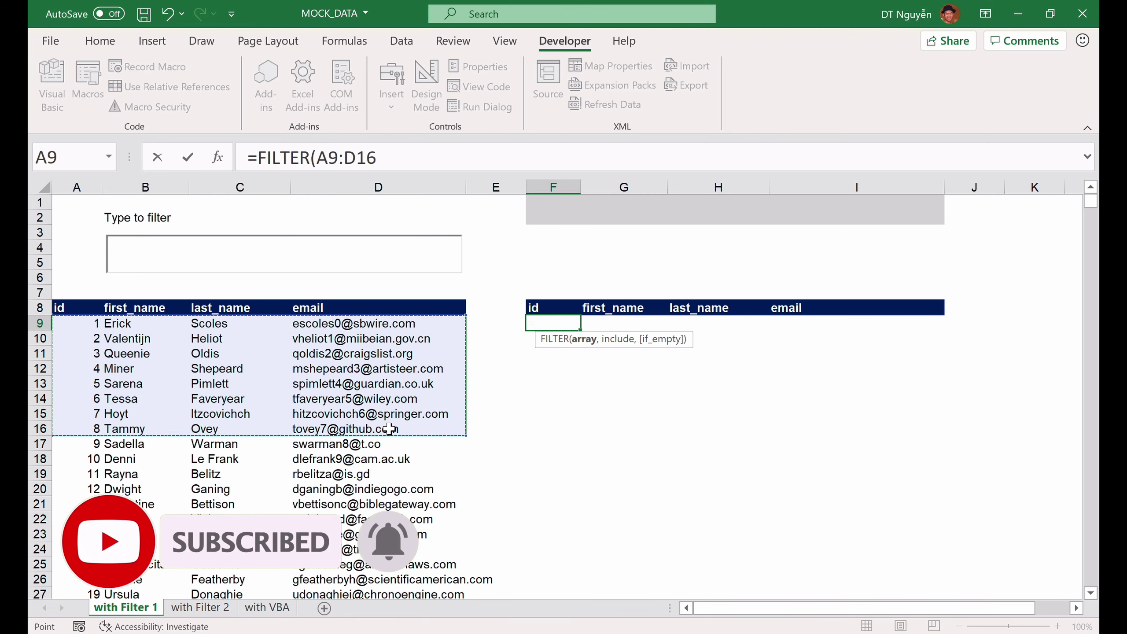
key("ctrl+shift+Down")
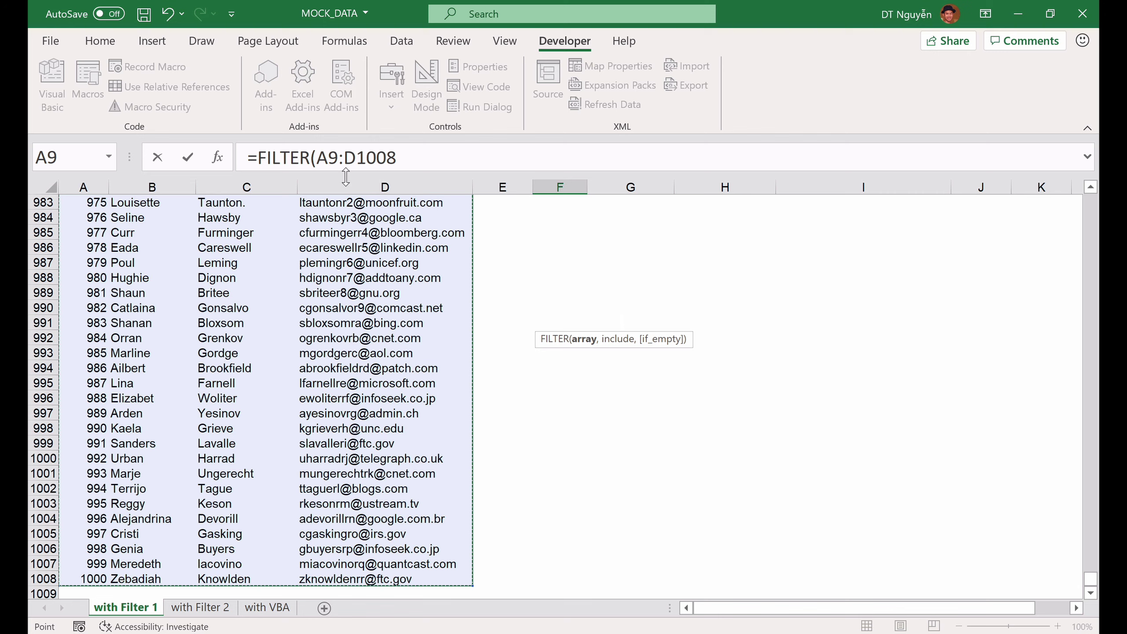
type(",")
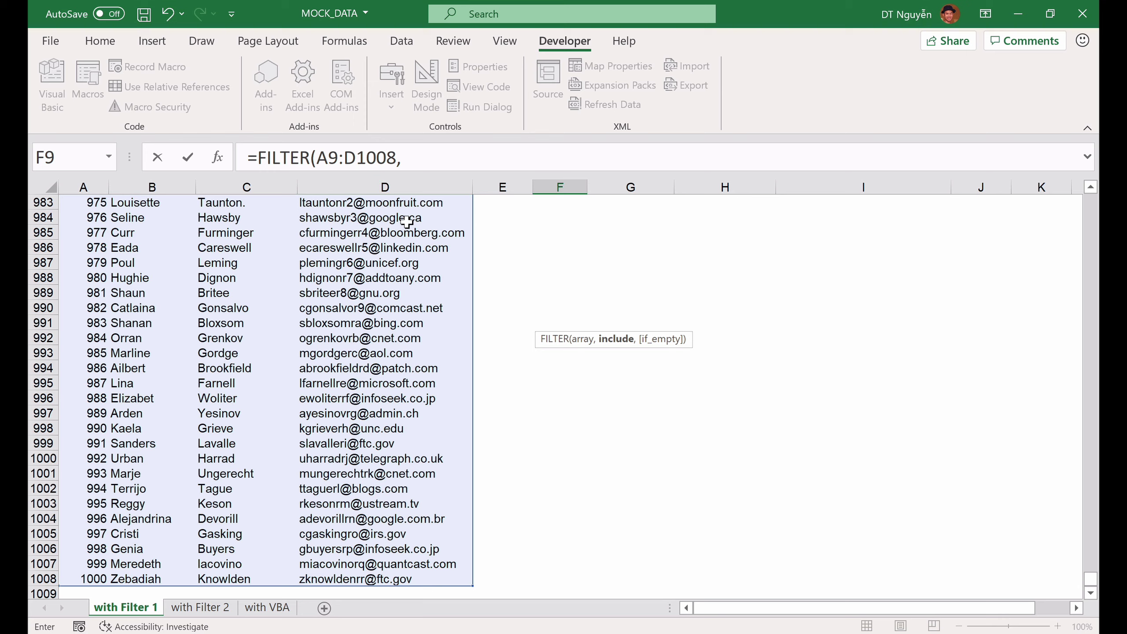
type("search(")
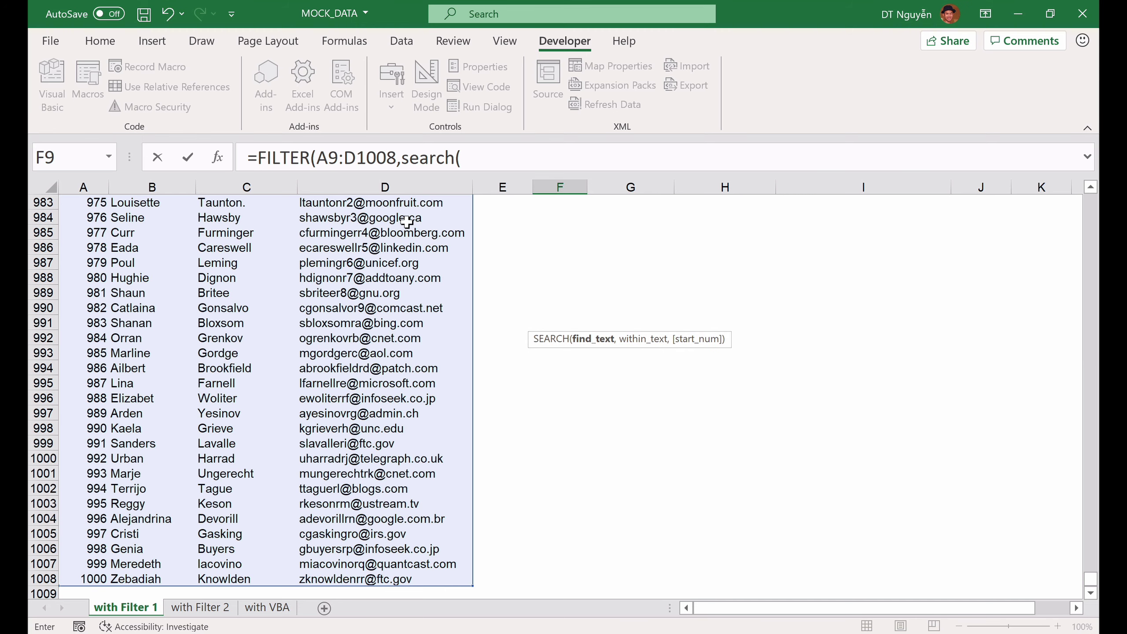
type("F1,")
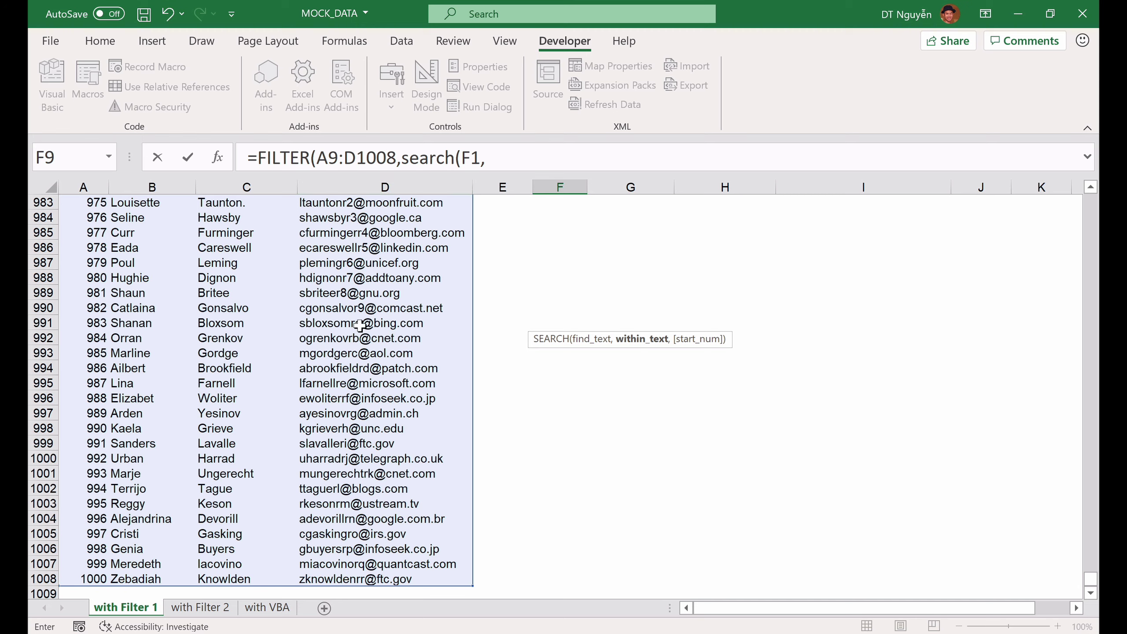
type("D")
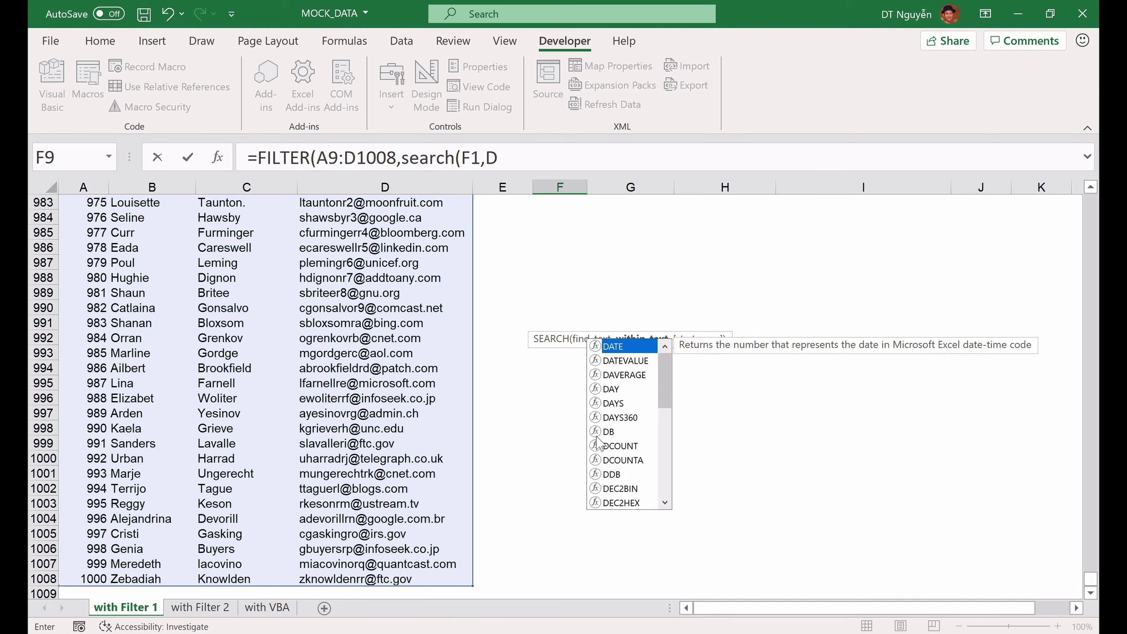
type("9:D100")
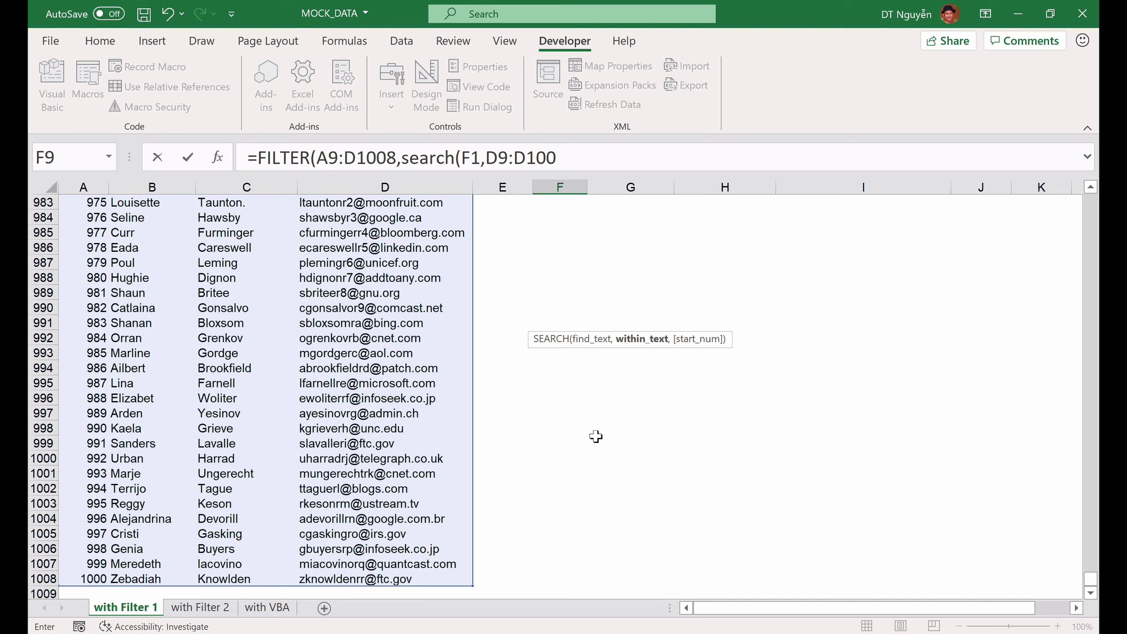
type("8)")
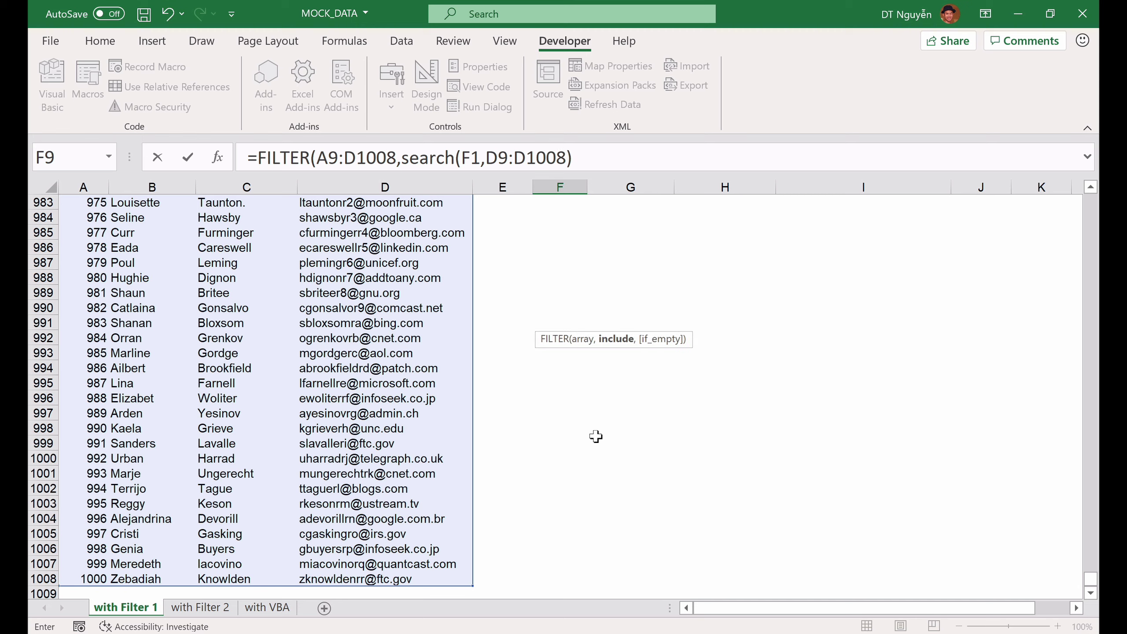
type(",")
type("Not found\"")
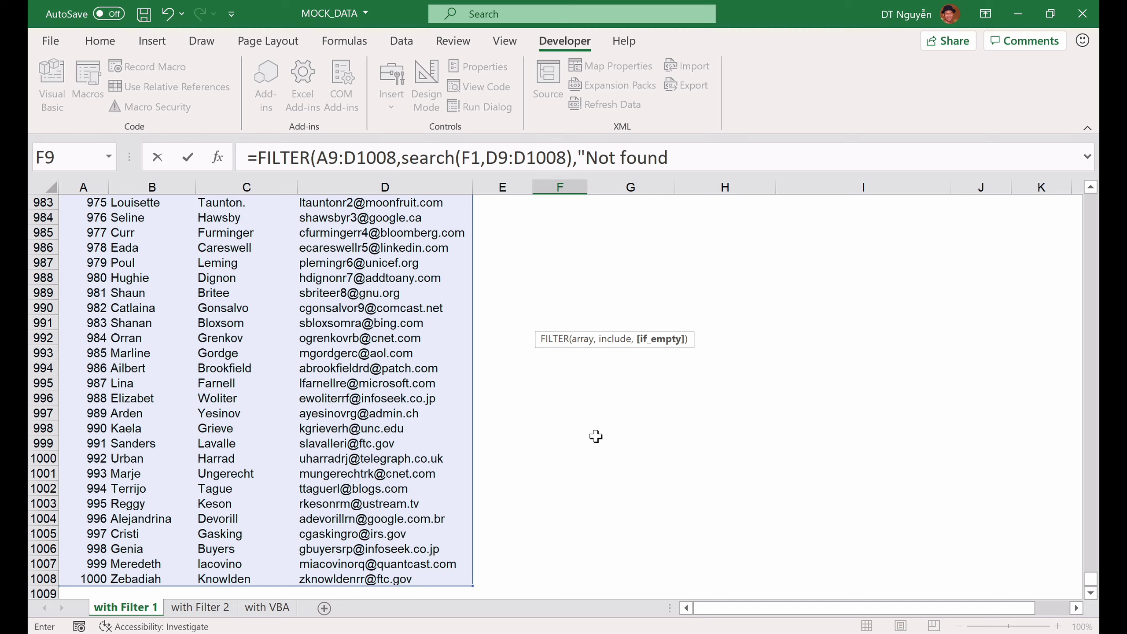
type(")")
key("Return")
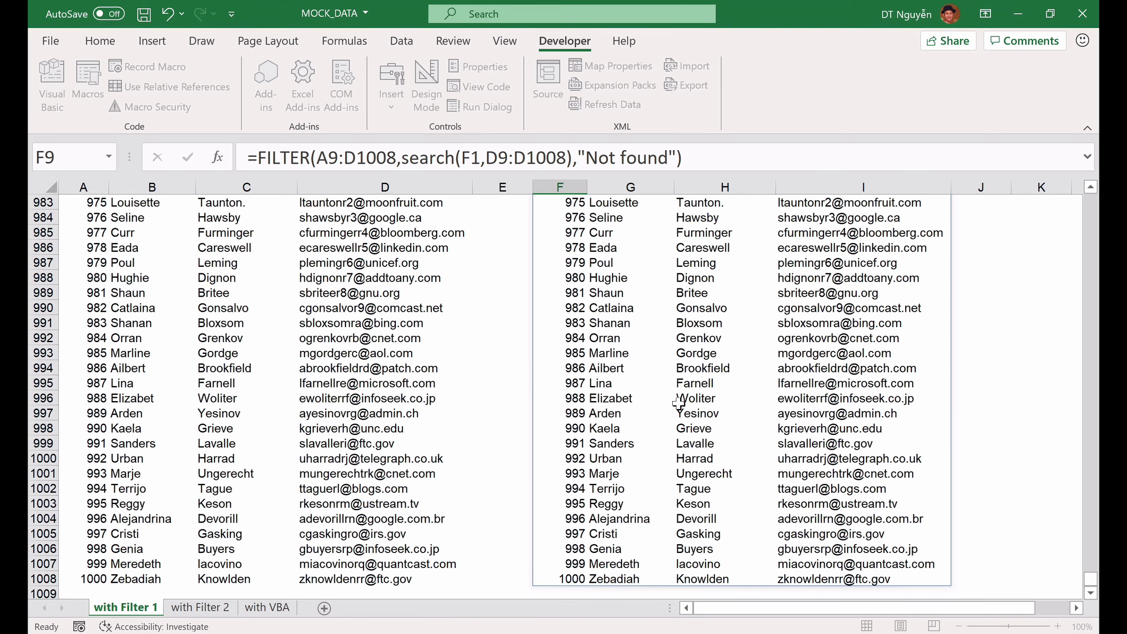
Enter 'abc' in merged cell F1 and inspect F9, which now shows #VALUE!
left_click(551, 399)
key("ctrl+Up")
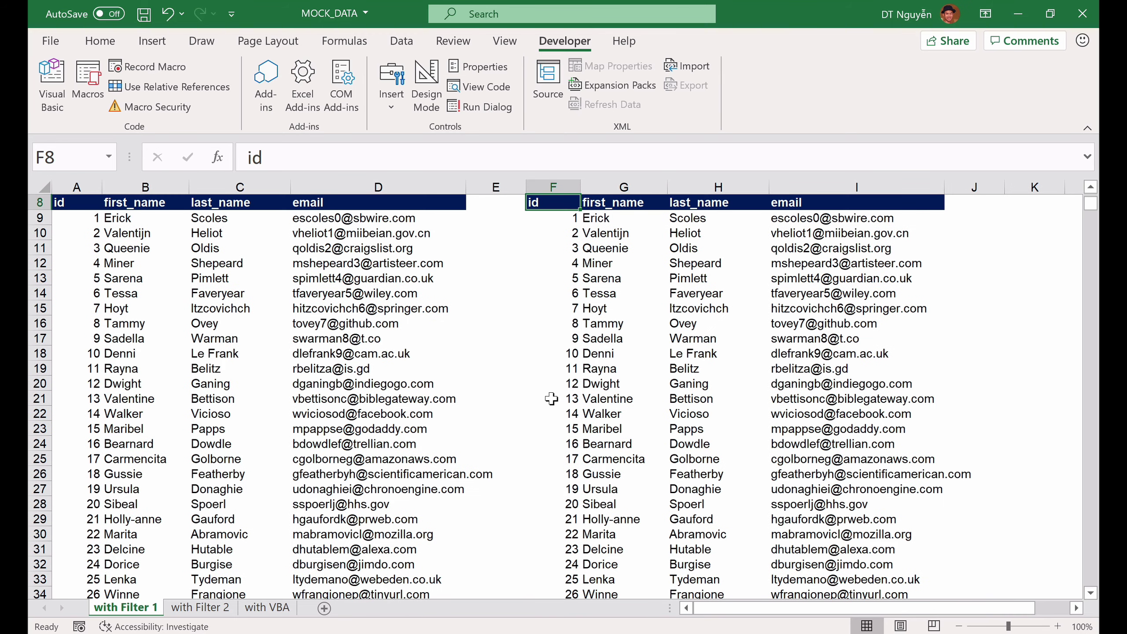
scroll(551, 399, "up", 3)
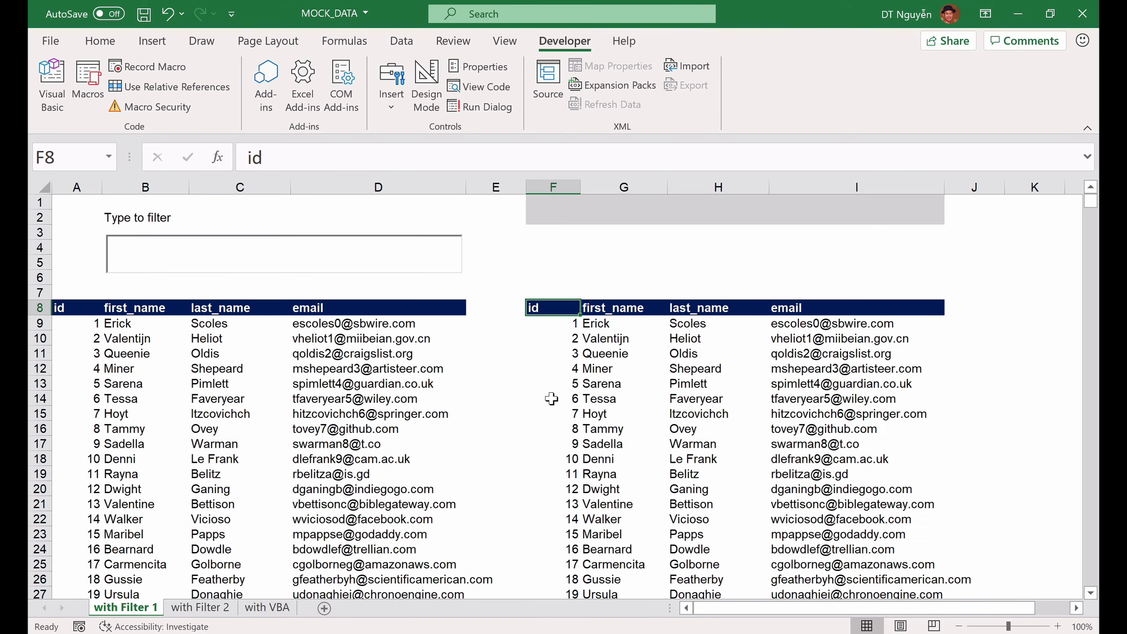
left_click(603, 210)
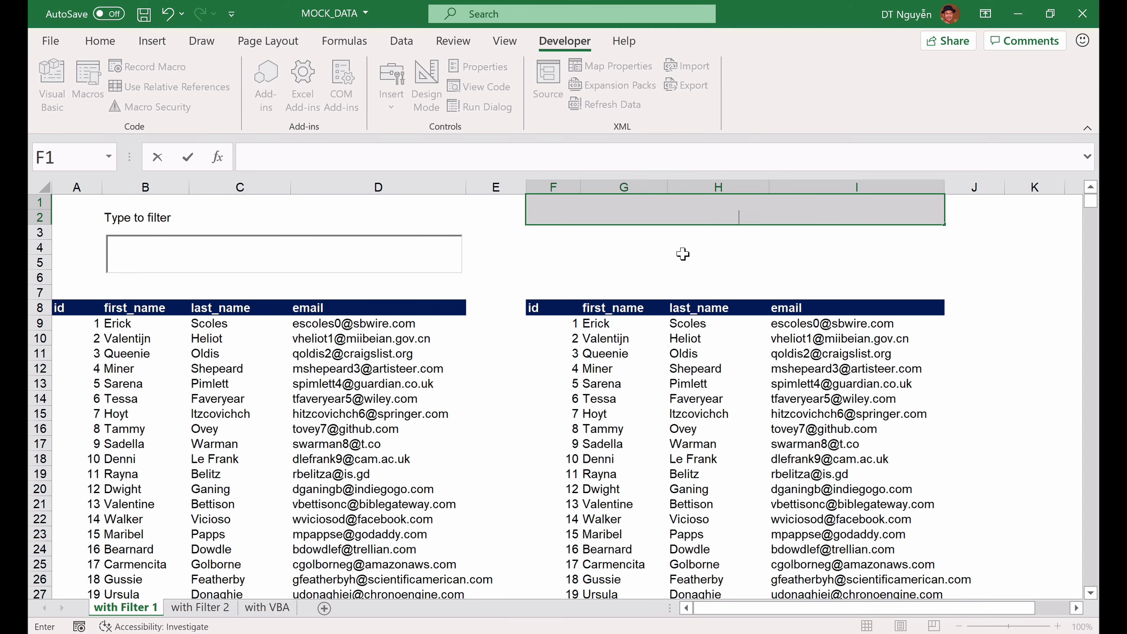
type("abc")
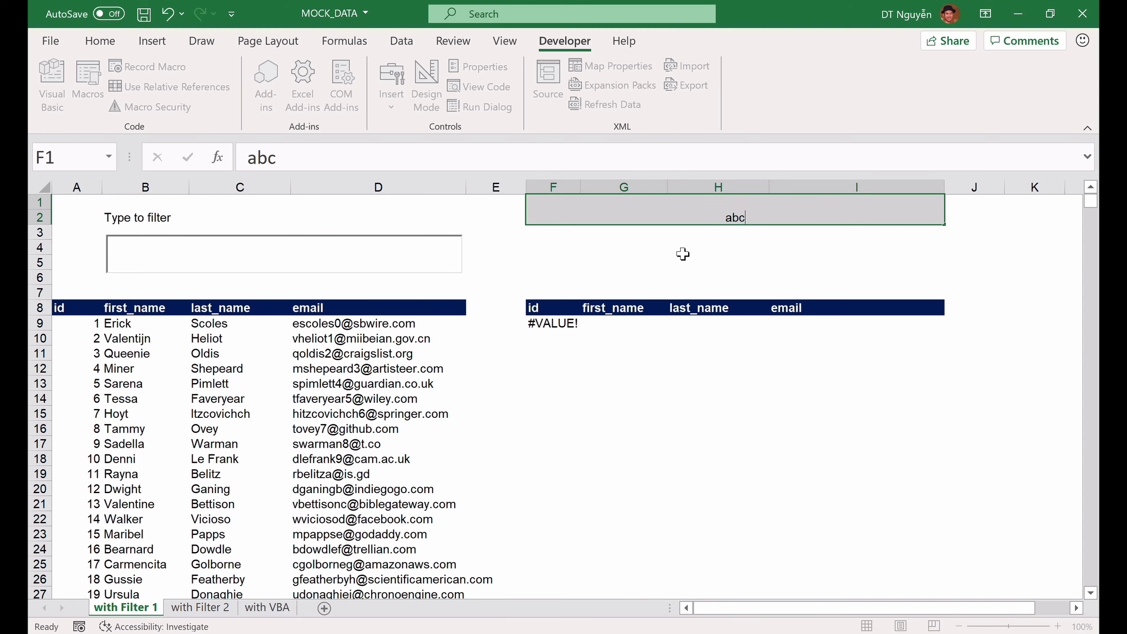
key("Return")
left_click(548, 324)
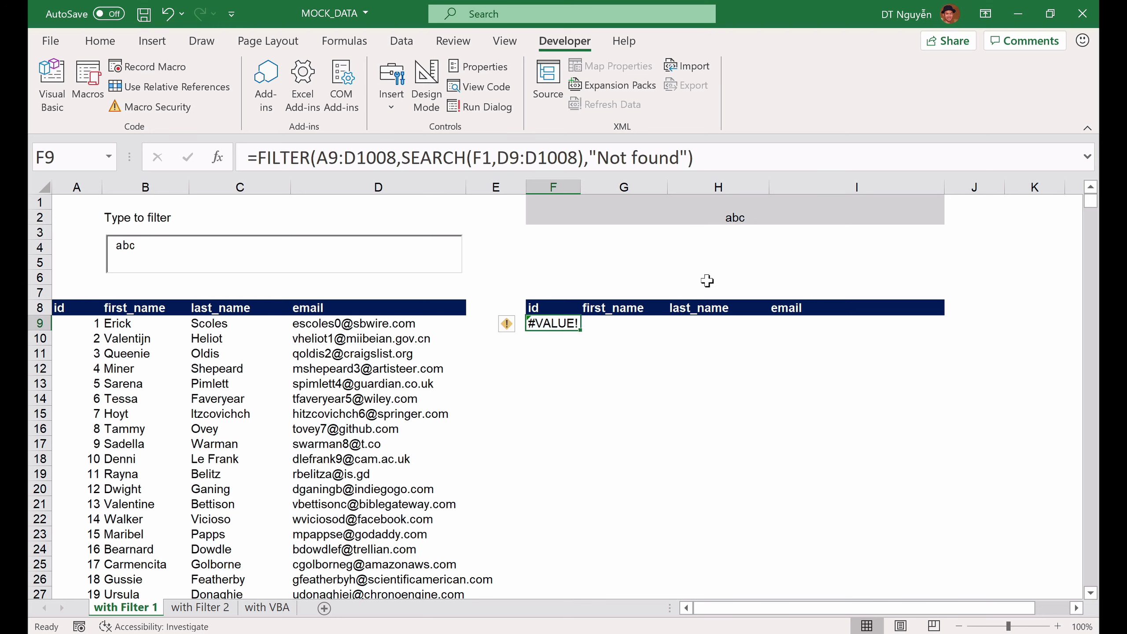
Wrap SEARCH in ISNUMBER in F9's formula so 'abc' returns two abc.net.au contacts
left_click(402, 158)
type("is")
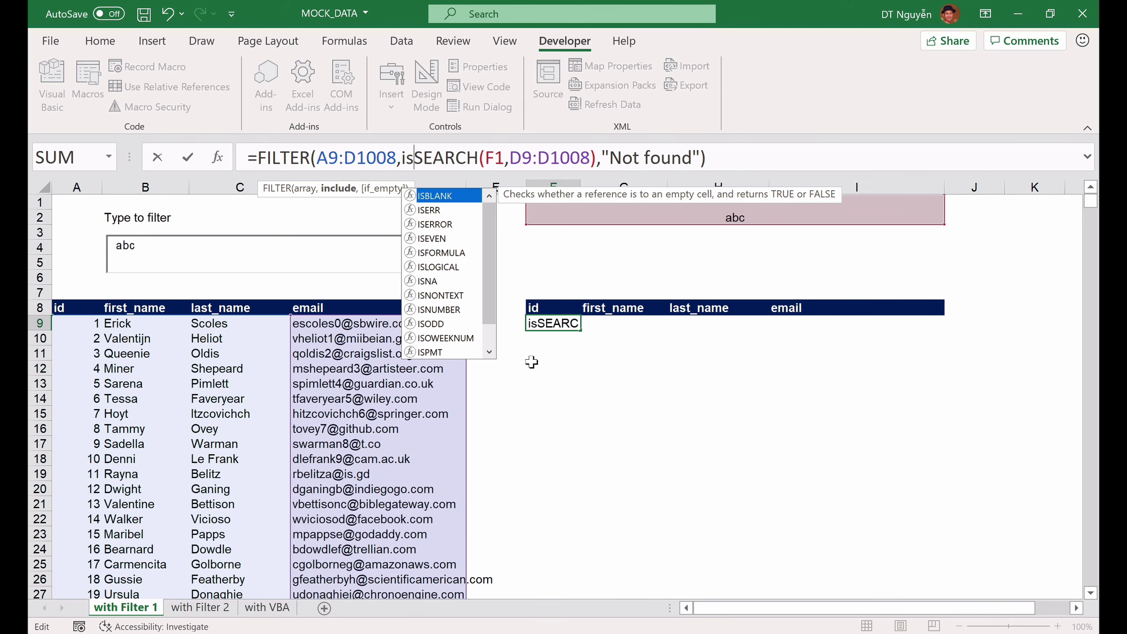
type("nu")
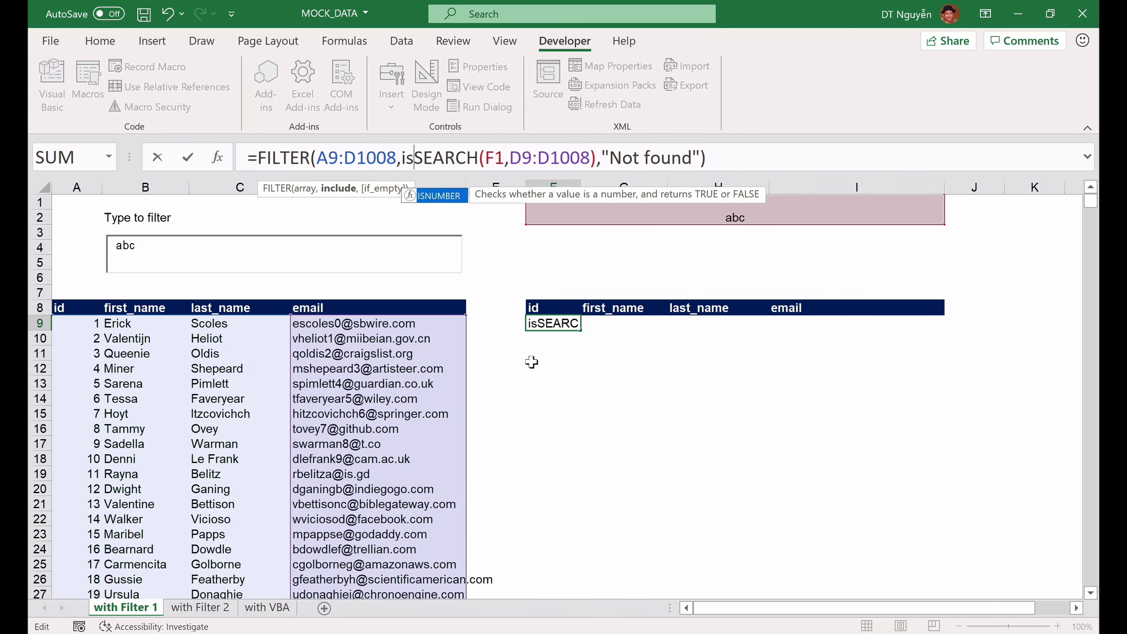
type("mber(")
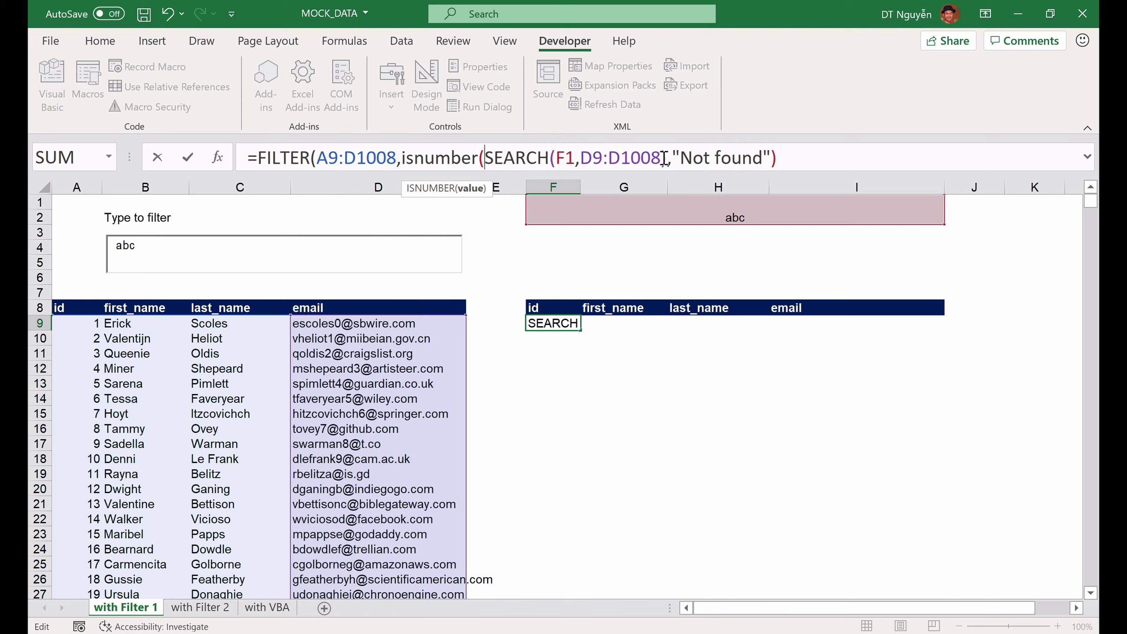
left_click(664, 159)
type("),")
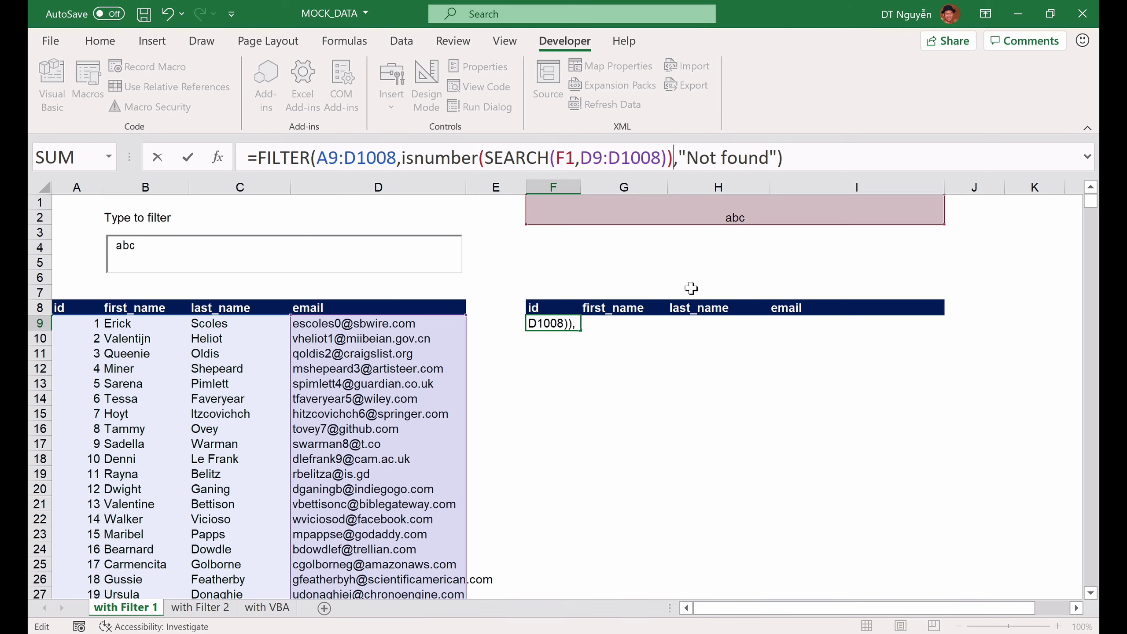
key("Return")
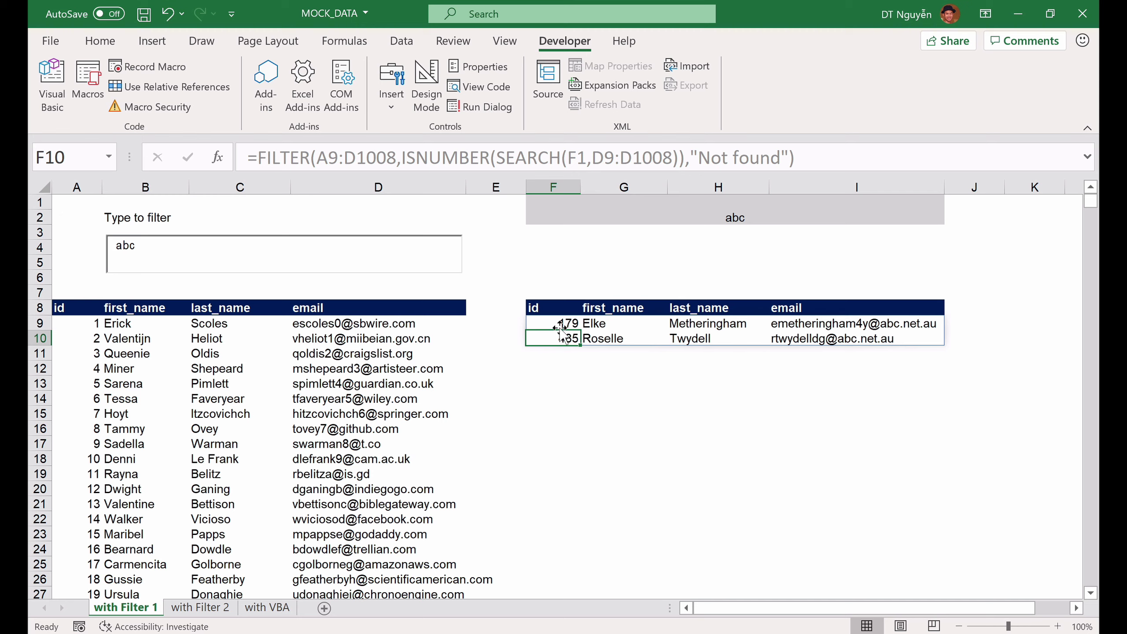
left_click_drag(554, 323, 941, 340)
Test the filter by entering 'esco' in cell F1
left_click(886, 402)
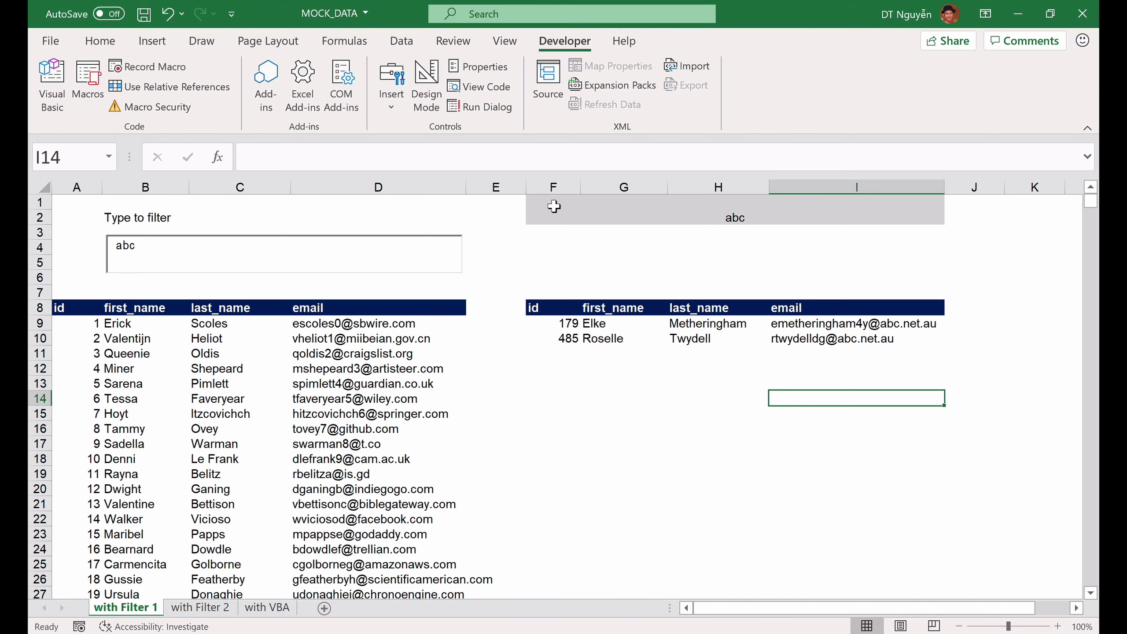
left_click(554, 207)
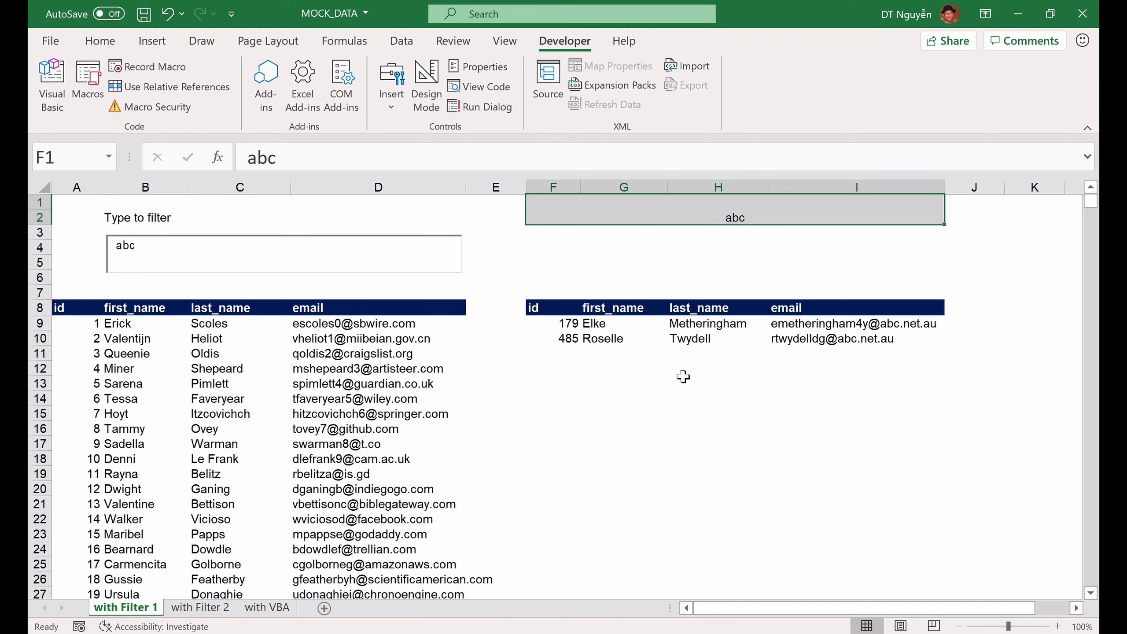
type("esco")
key("Return")
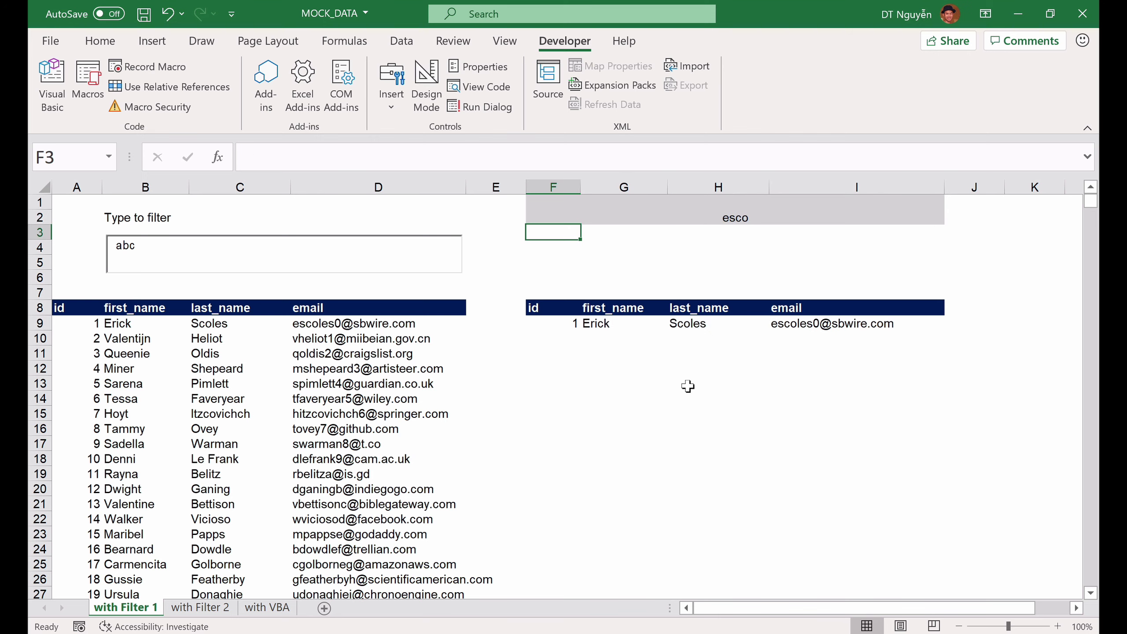
left_click(589, 209)
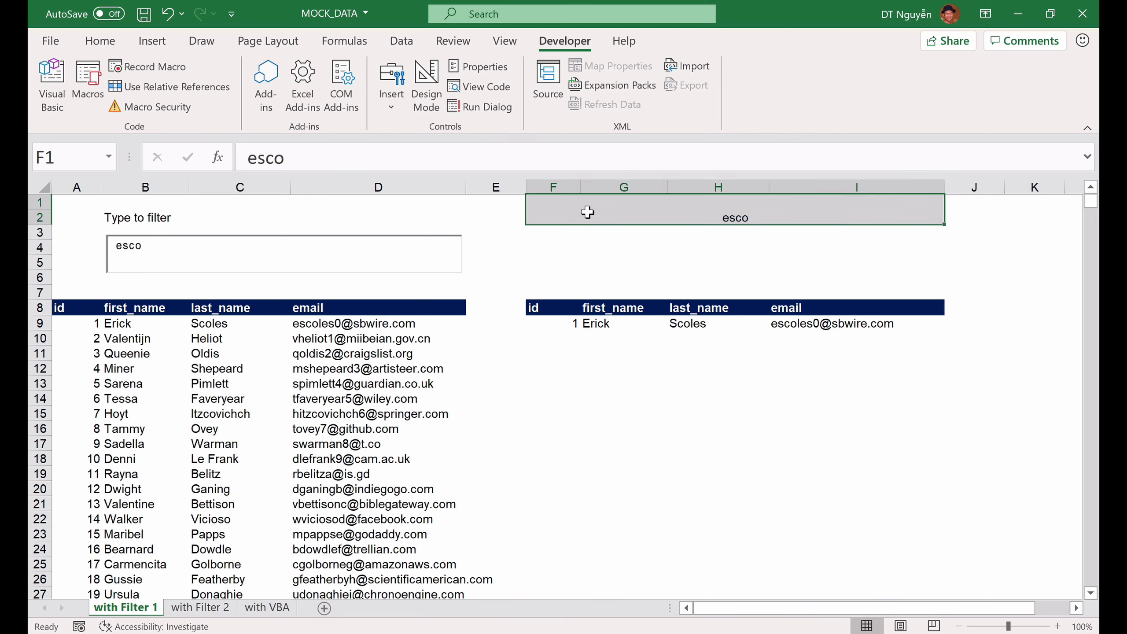
double_click(589, 213)
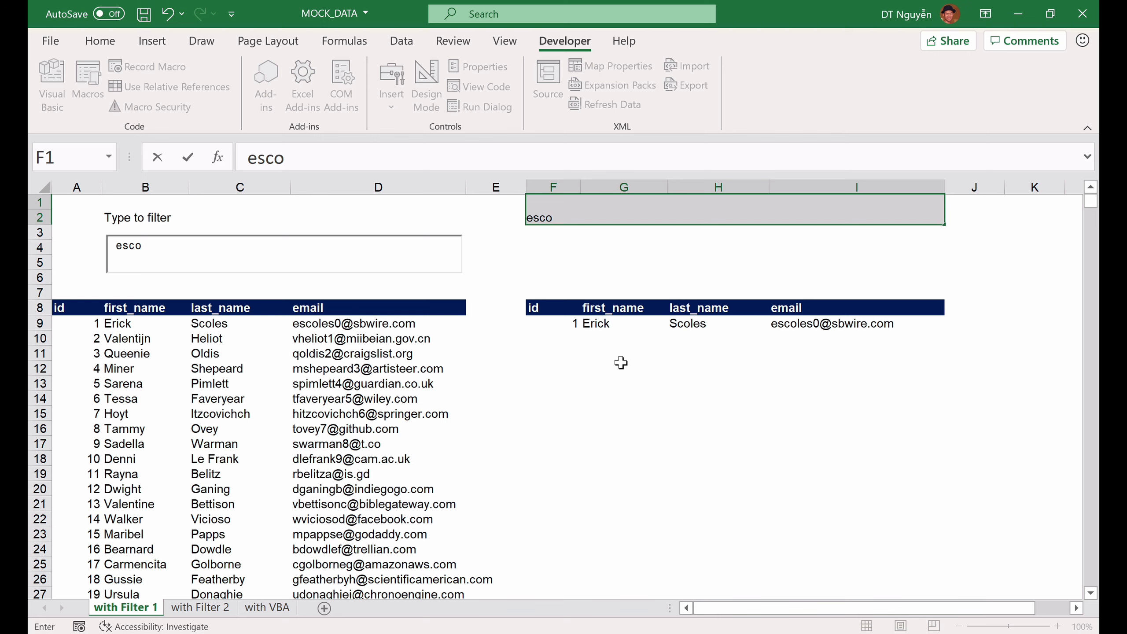
key("Return")
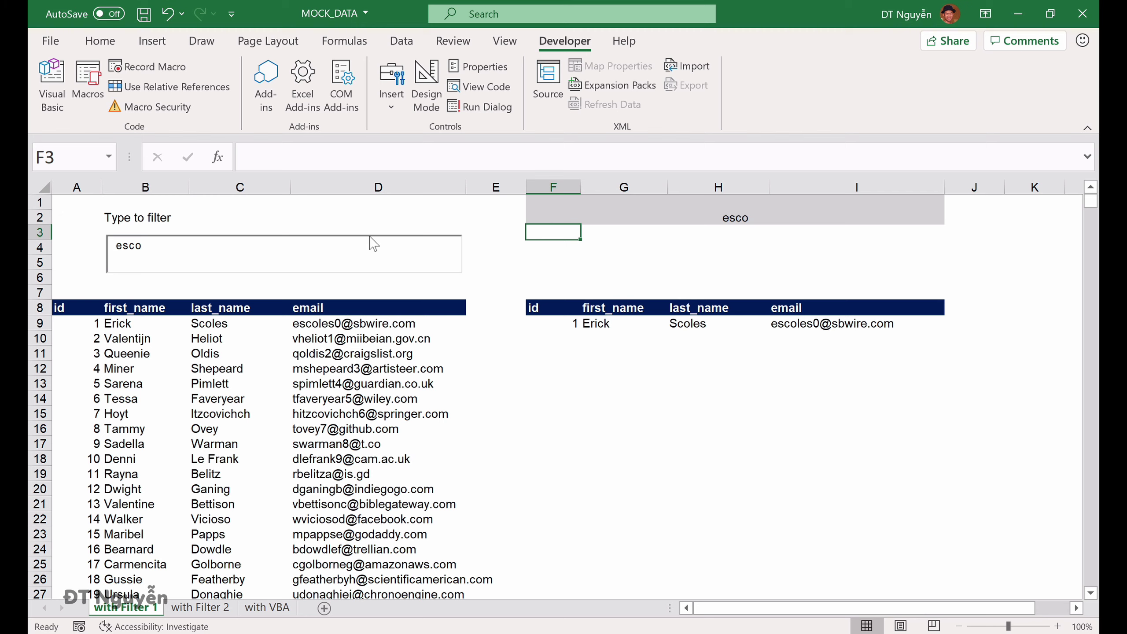
Type 'craig' in the Type to filter box, then clear it so every contact shows
left_click(354, 258)
key("BackSpace")
key("BackSpace")
key("BackSpace")
key("BackSpace")
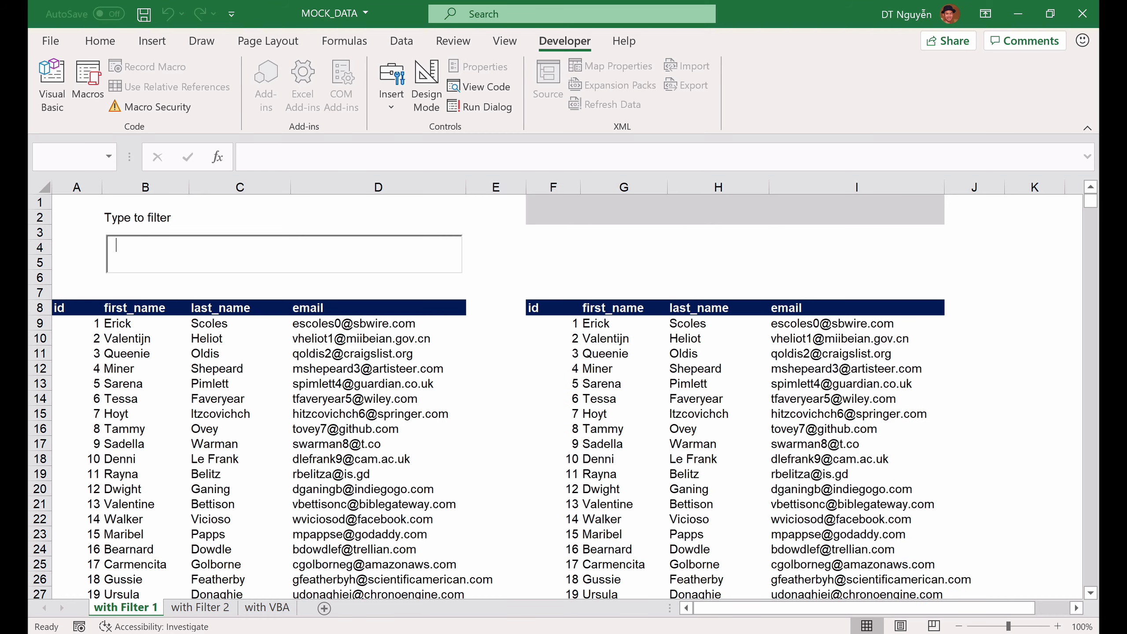
type("craig")
key("BackSpace")
key("BackSpace")
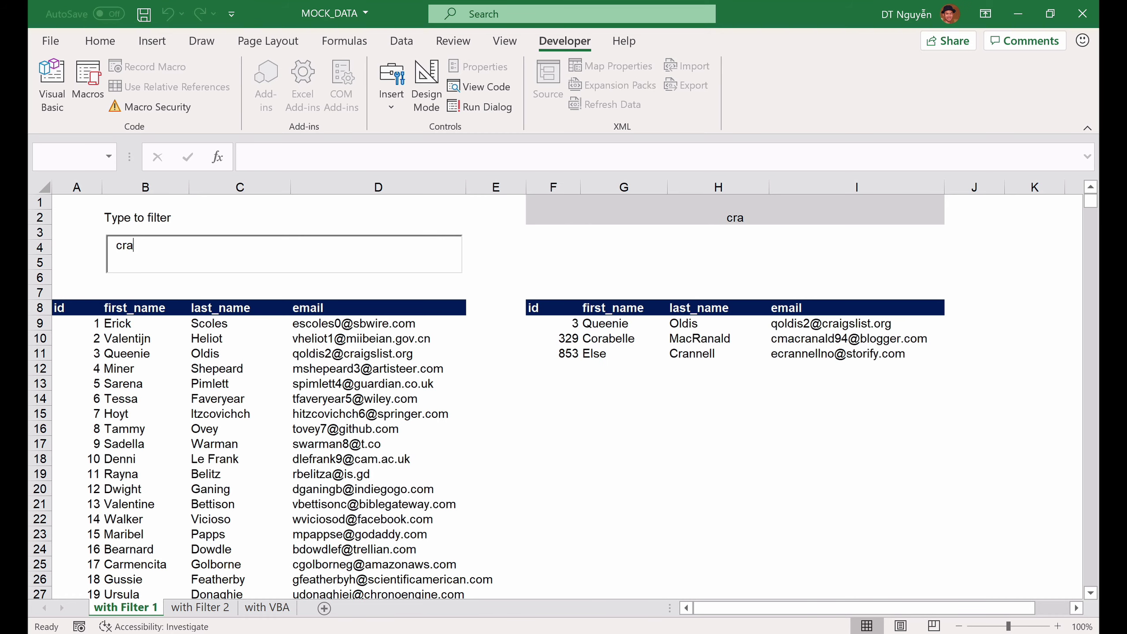
key("BackSpace")
key("BackSpace")
key("BackSpace")
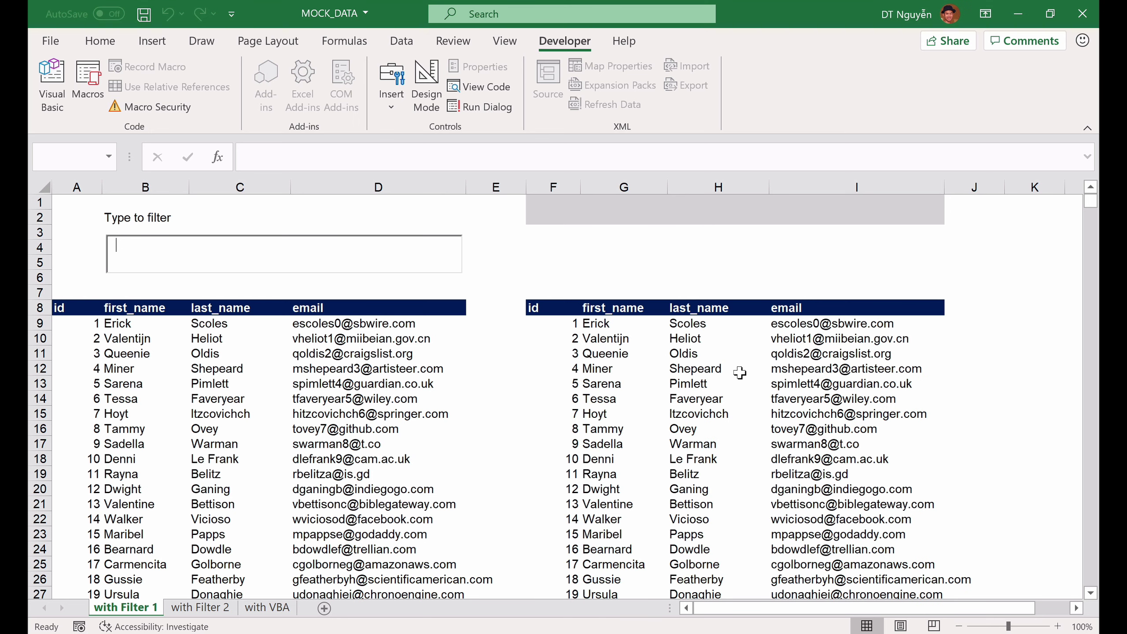
left_click(534, 325)
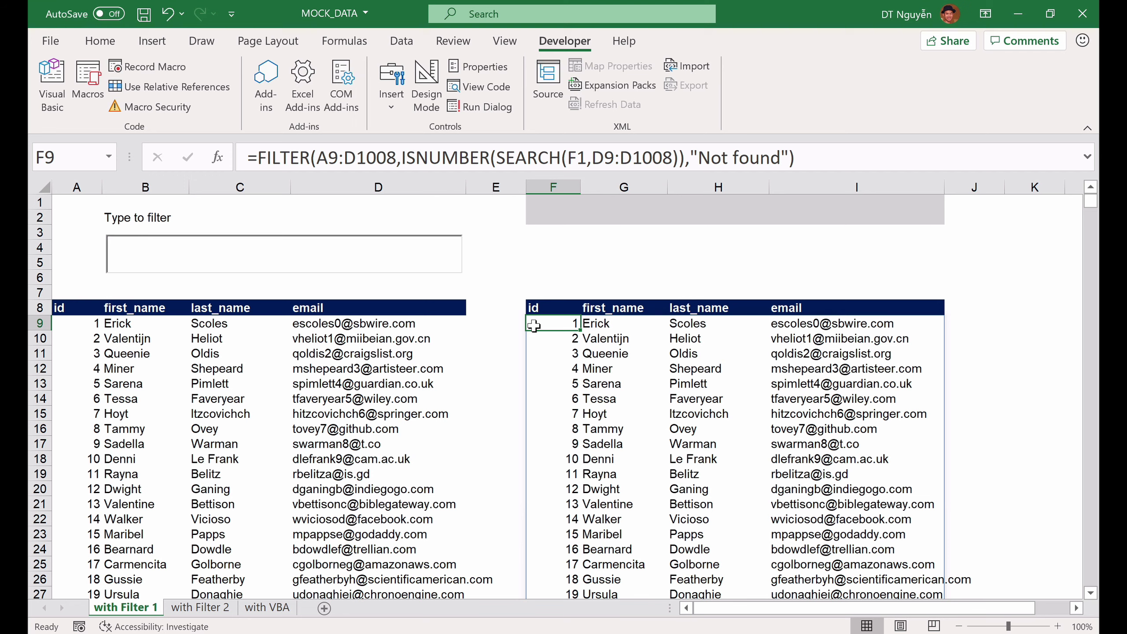
type("escoss")
Clear the search text from the 'with Filter 2' filter box so every row shows
left_click(200, 608)
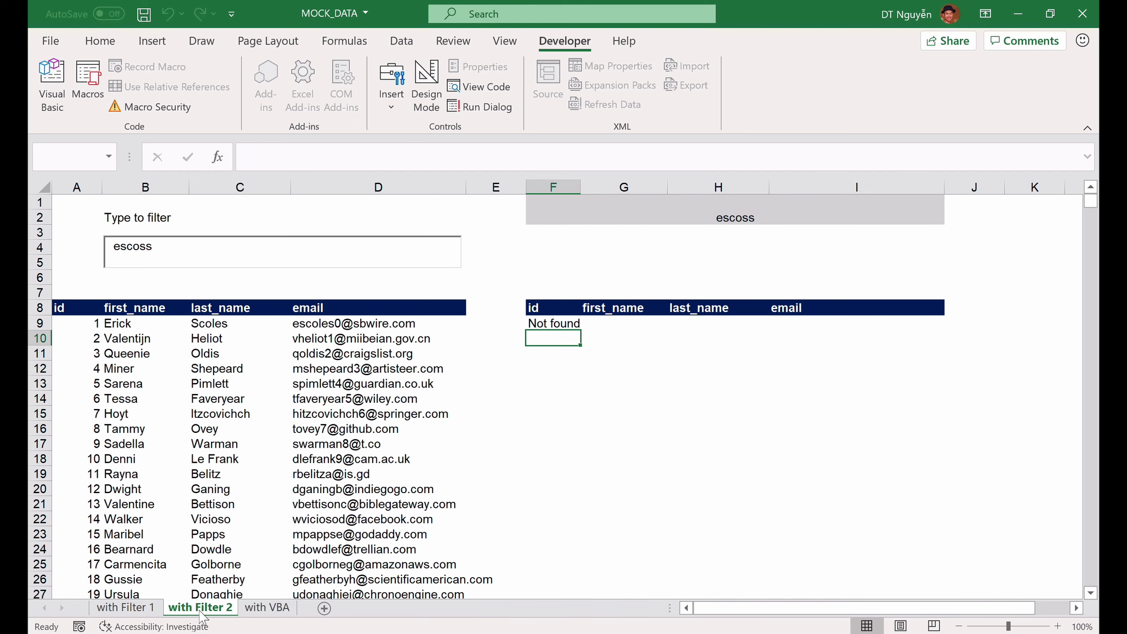
left_click(126, 607)
double_click(126, 246)
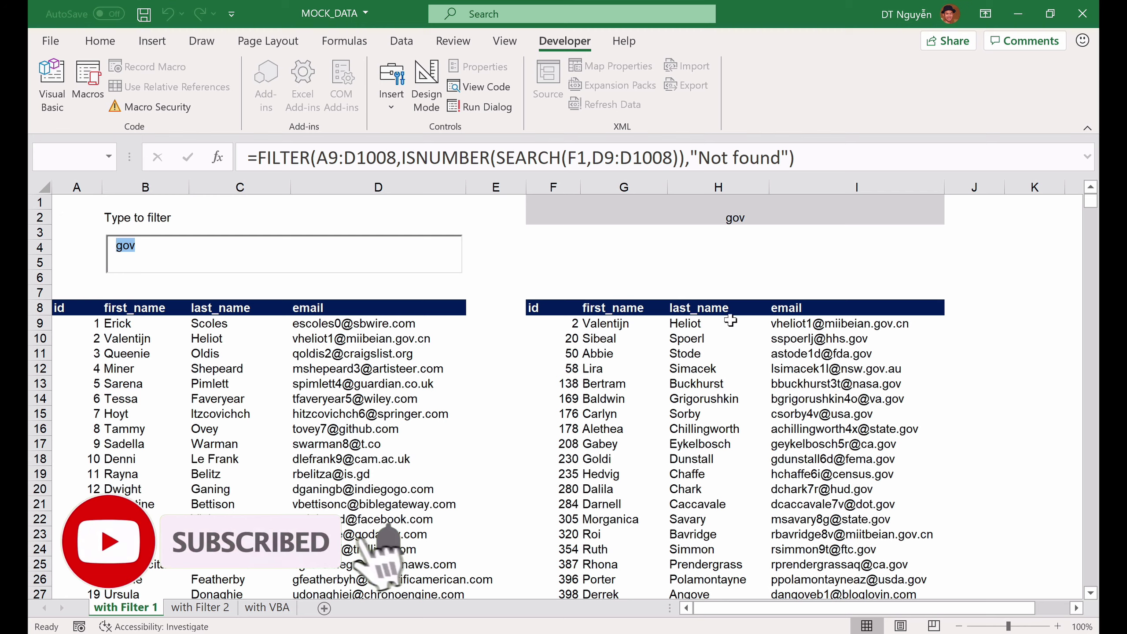
left_click(200, 608)
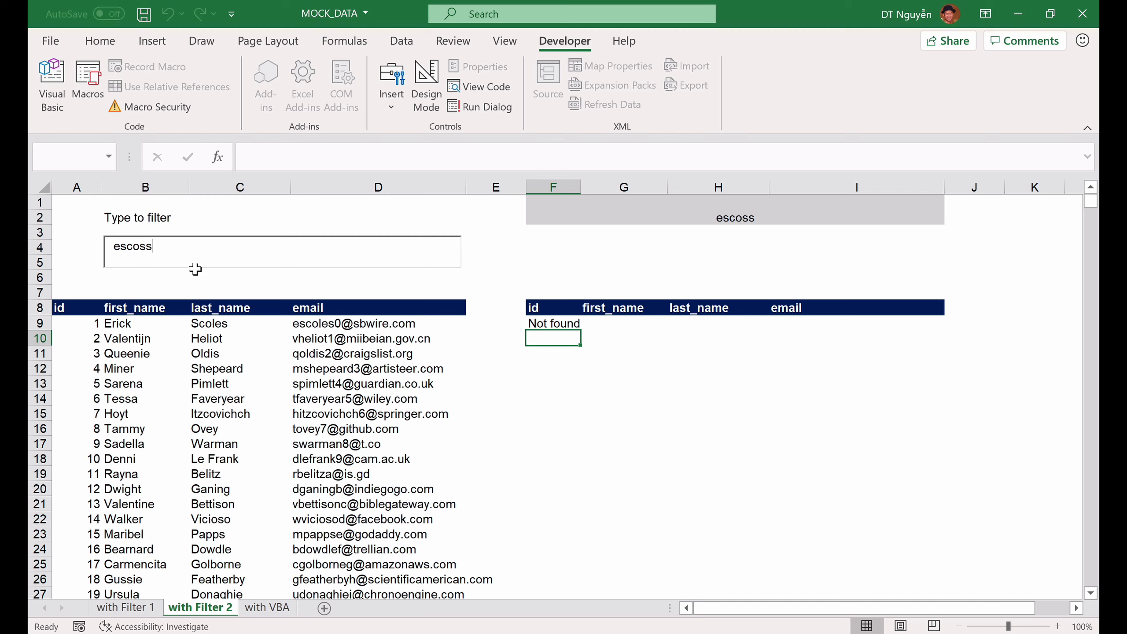
key("BackSpace")
key("BackSpace")
key("BackSpace")
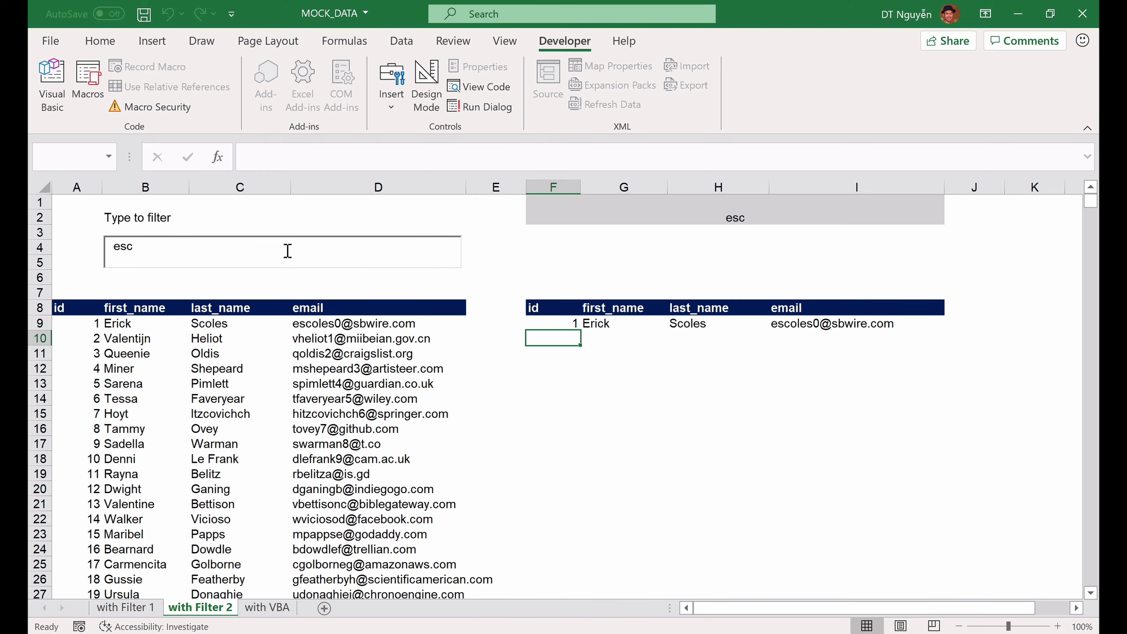
key("BackSpace")
key("BackSpace")
key("BackSpace")
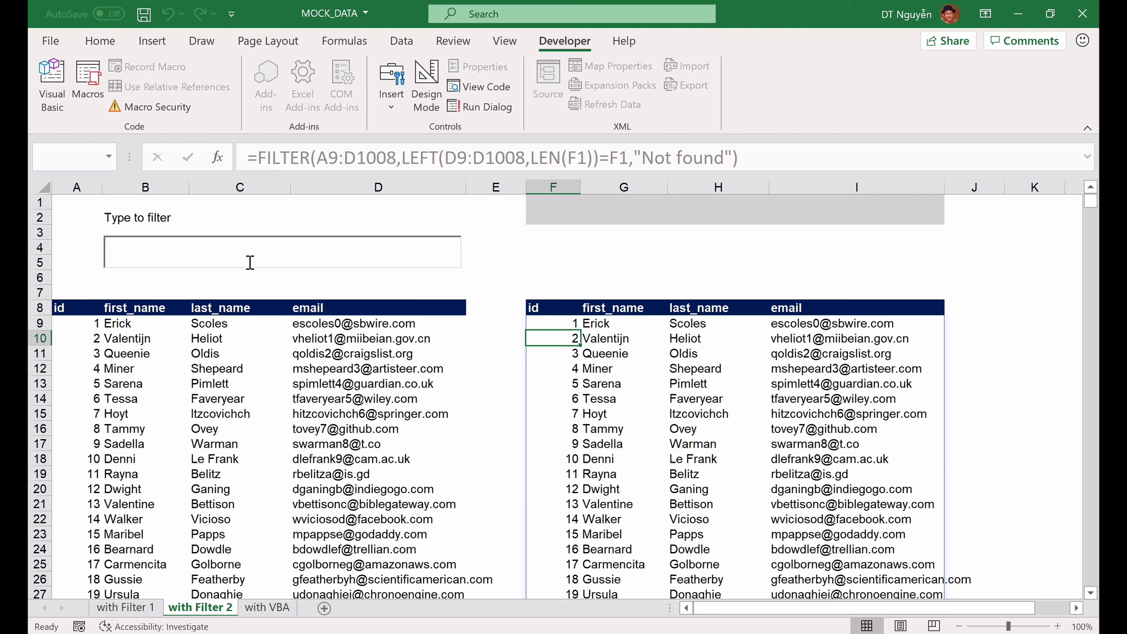
Delete the formula in F9 on 'with Filter 2', abandoning a new FILTER attempt
left_click(551, 209)
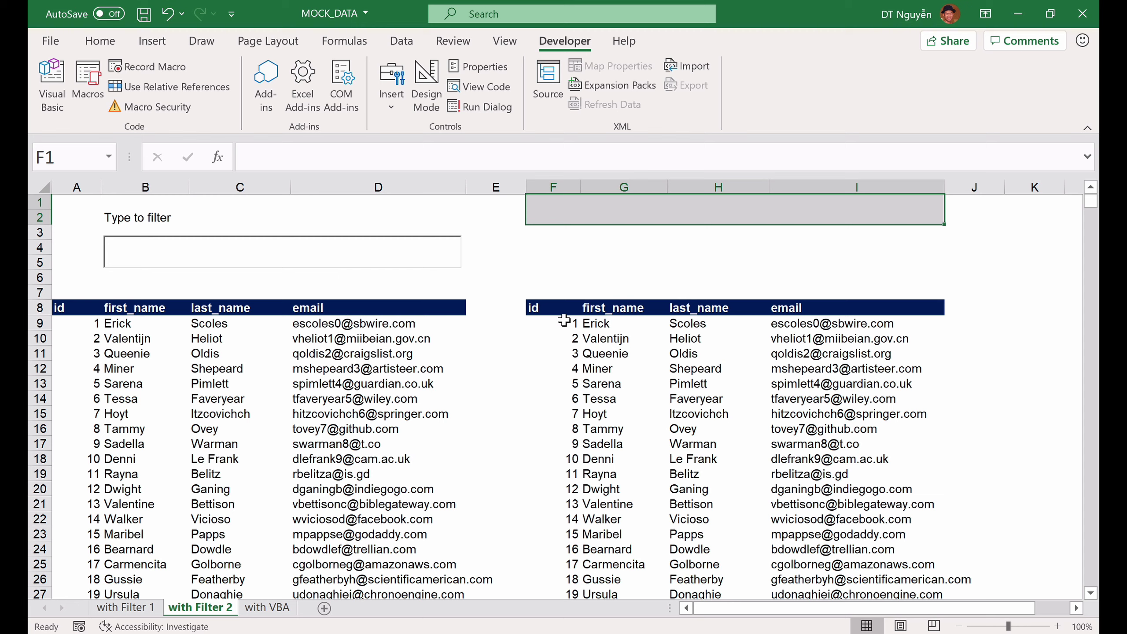
left_click(551, 318)
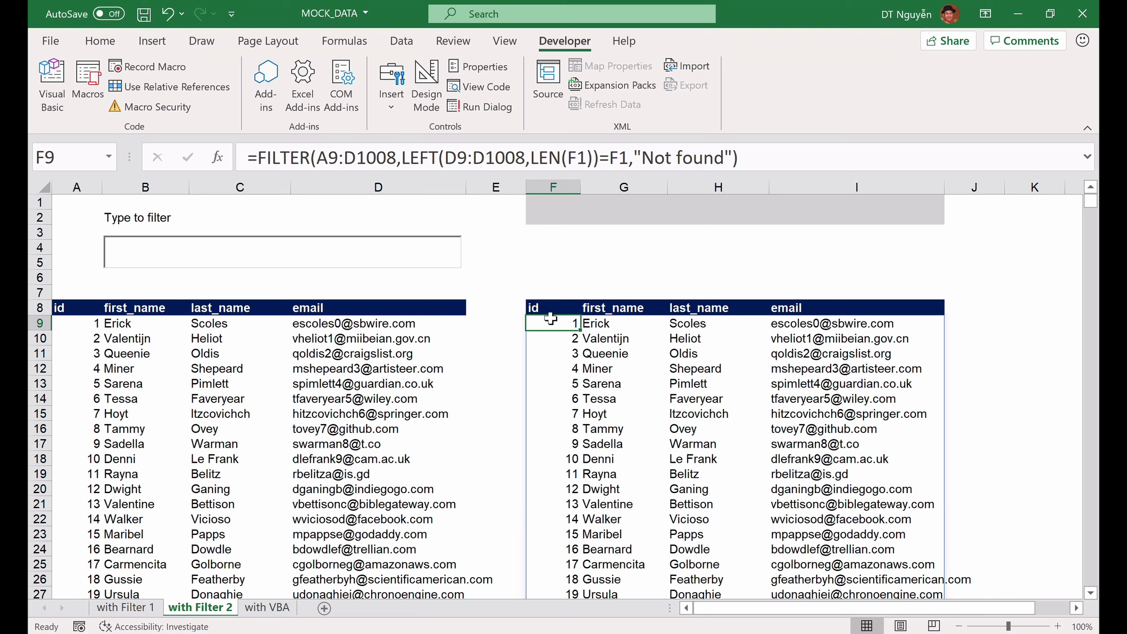
key("BackSpace")
key("Return")
left_click(552, 322)
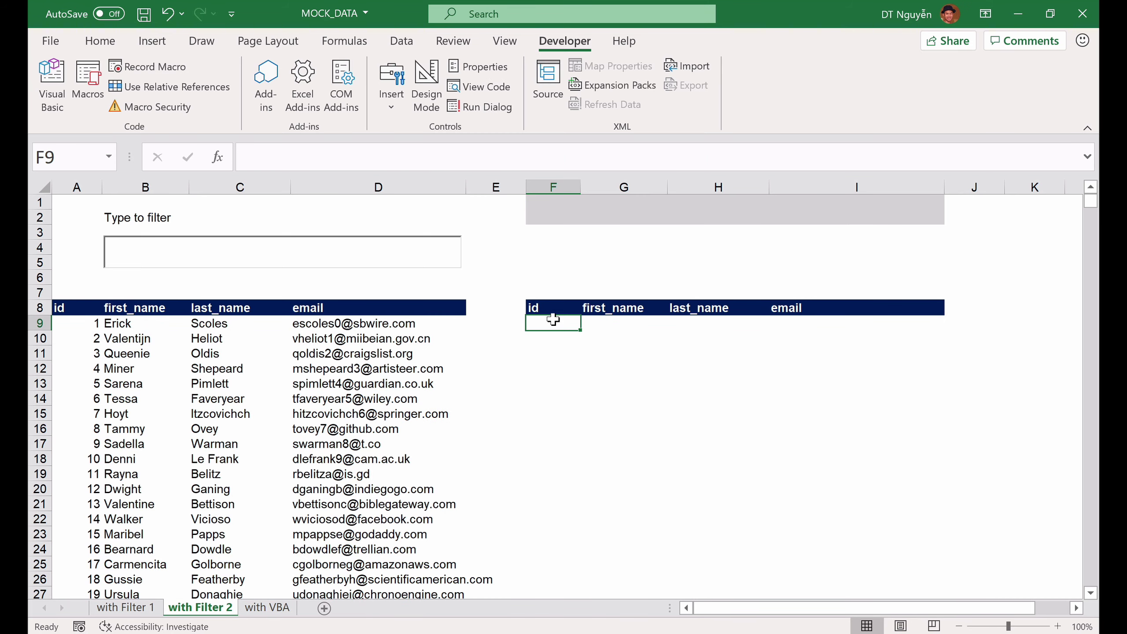
type("=filt")
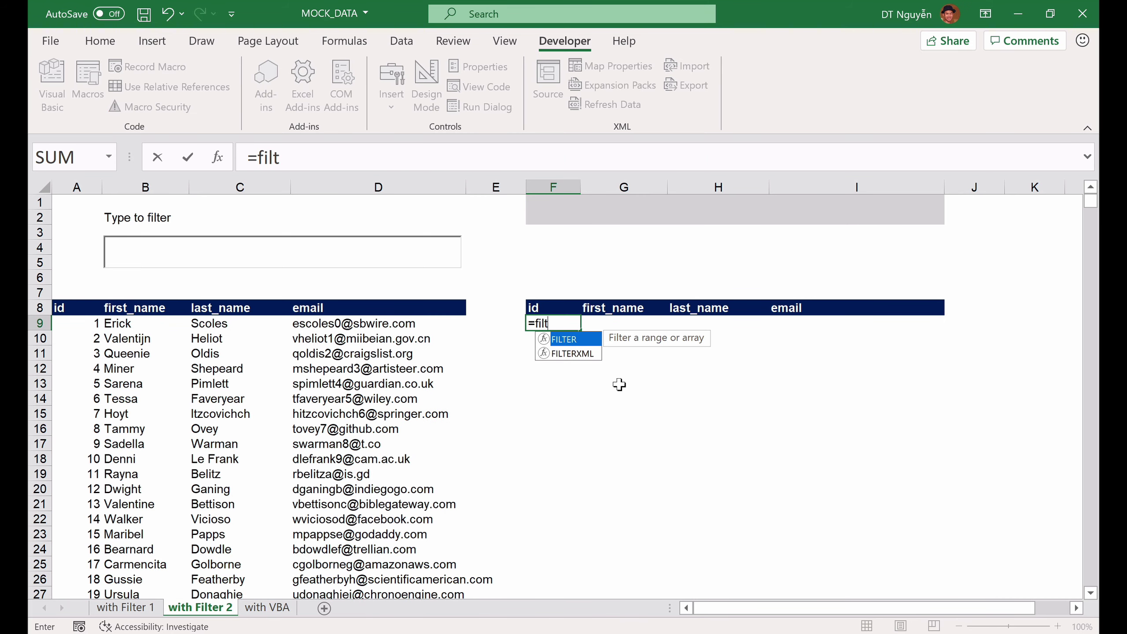
key("Tab")
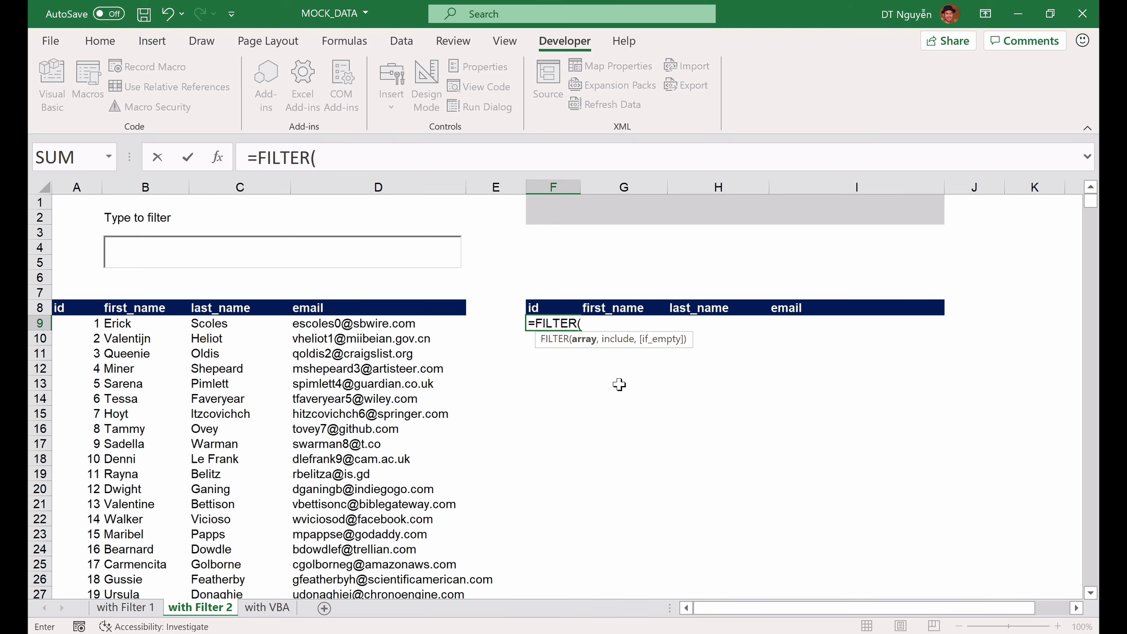
key("Escape")
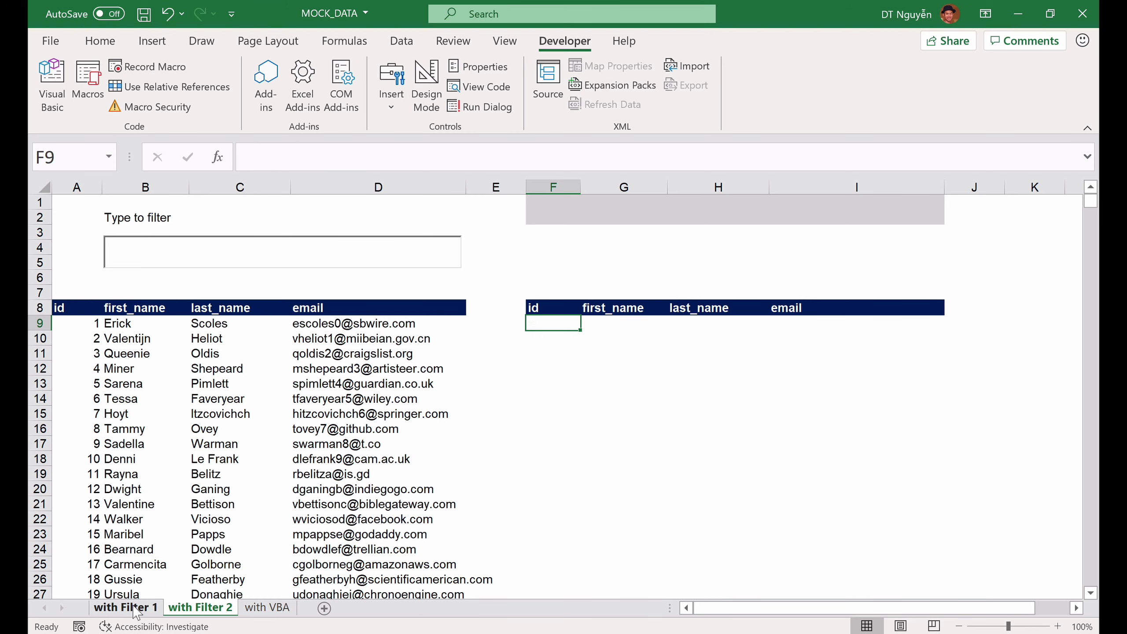
Copy the search-based FILTER formula from F9 on 'with Filter 1' and return to 'with Filter 2'
left_click(135, 609)
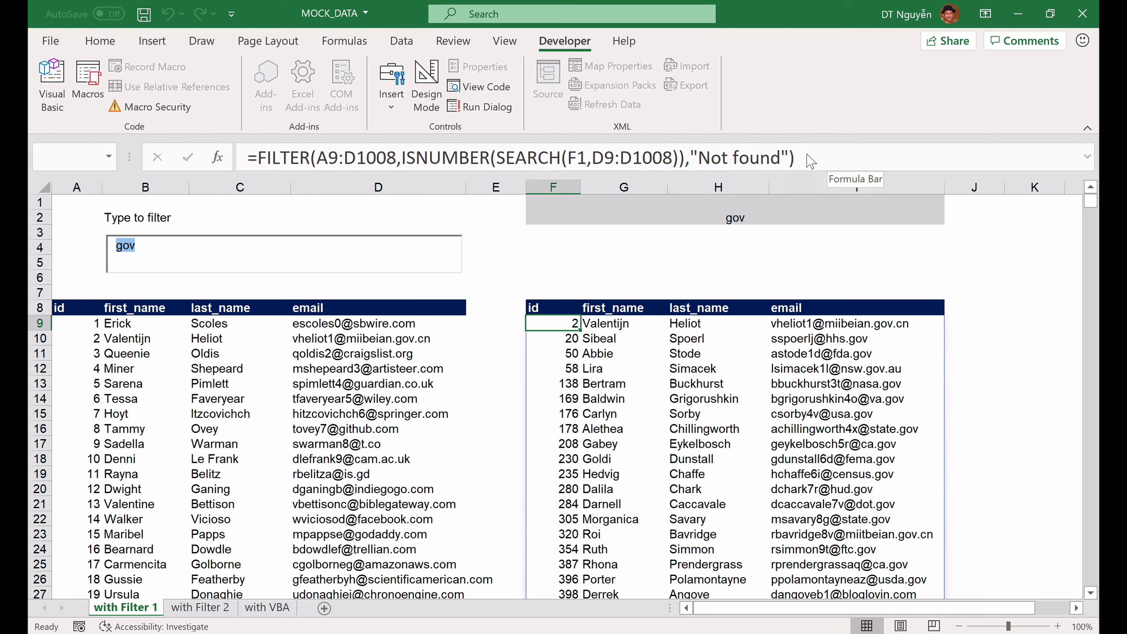
left_click(486, 254)
left_click(489, 262)
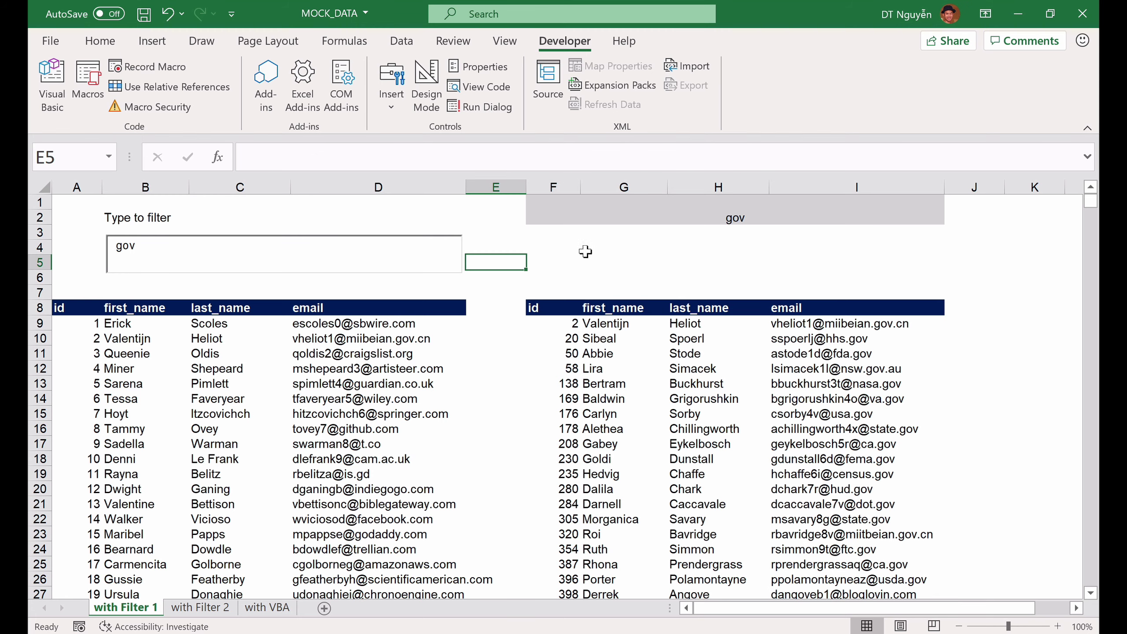
left_click(564, 322)
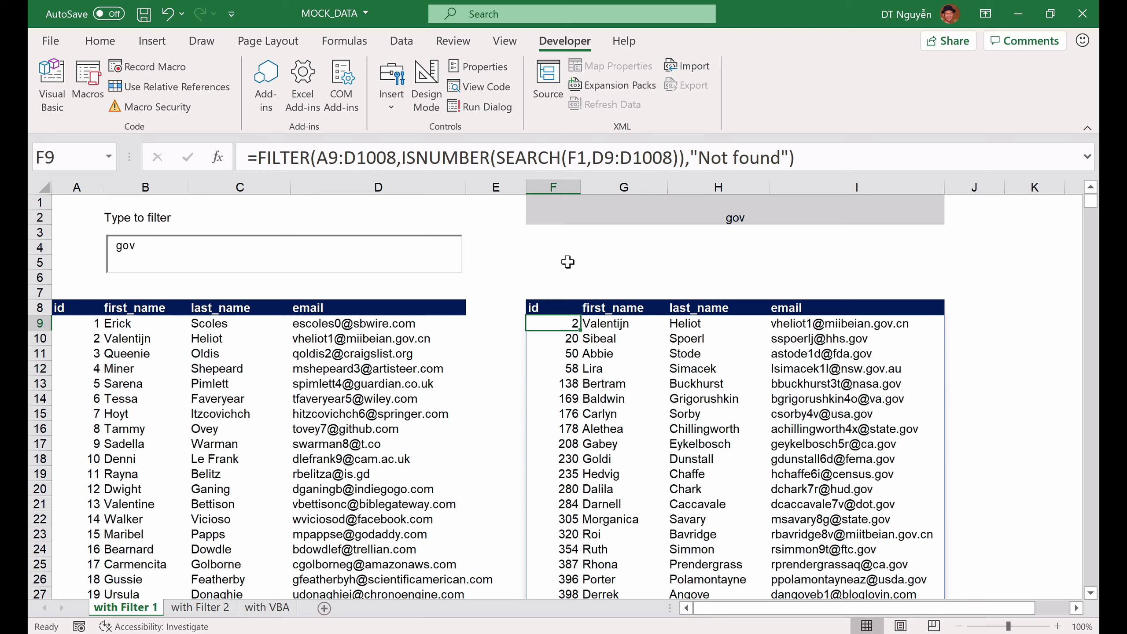
left_click_drag(819, 156, 227, 137)
key("ctrl+c")
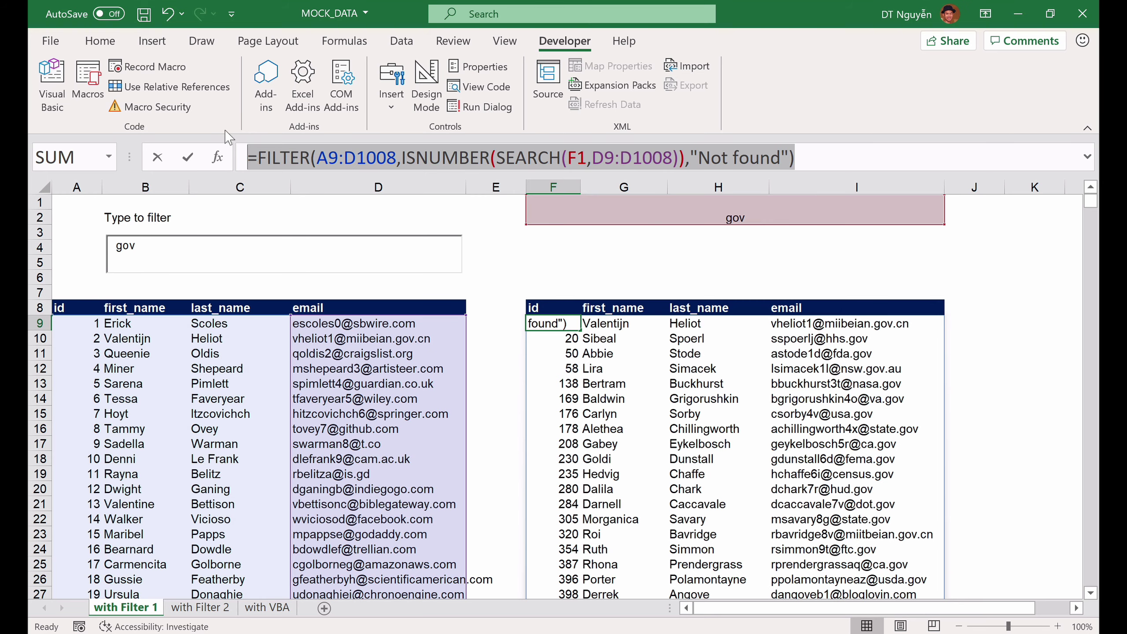
key("Escape")
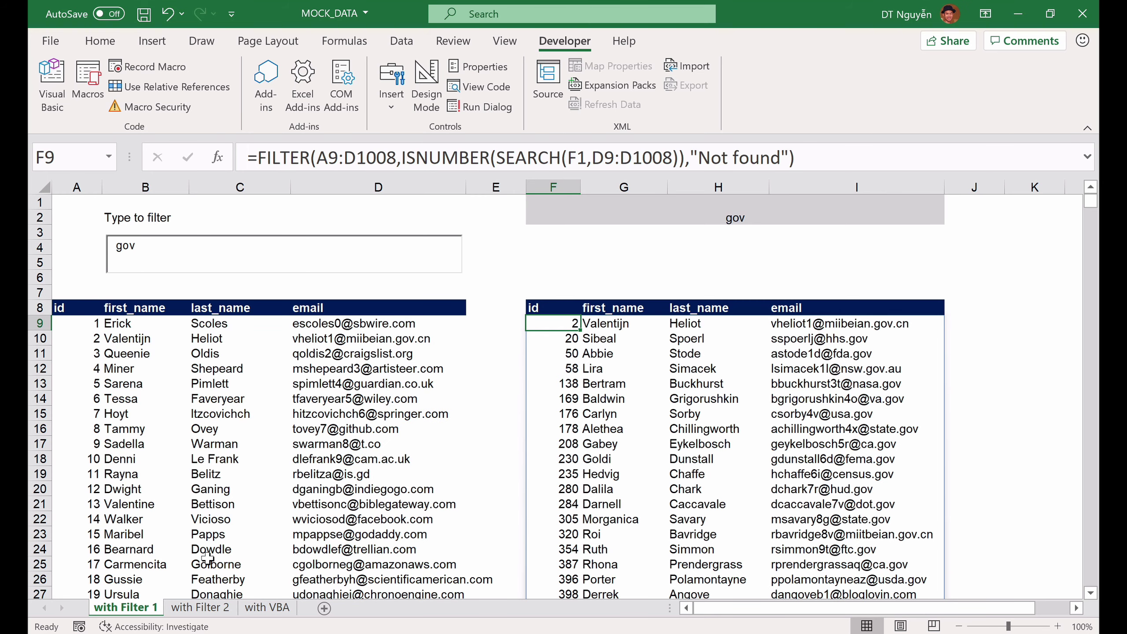
left_click(205, 609)
left_click(205, 609)
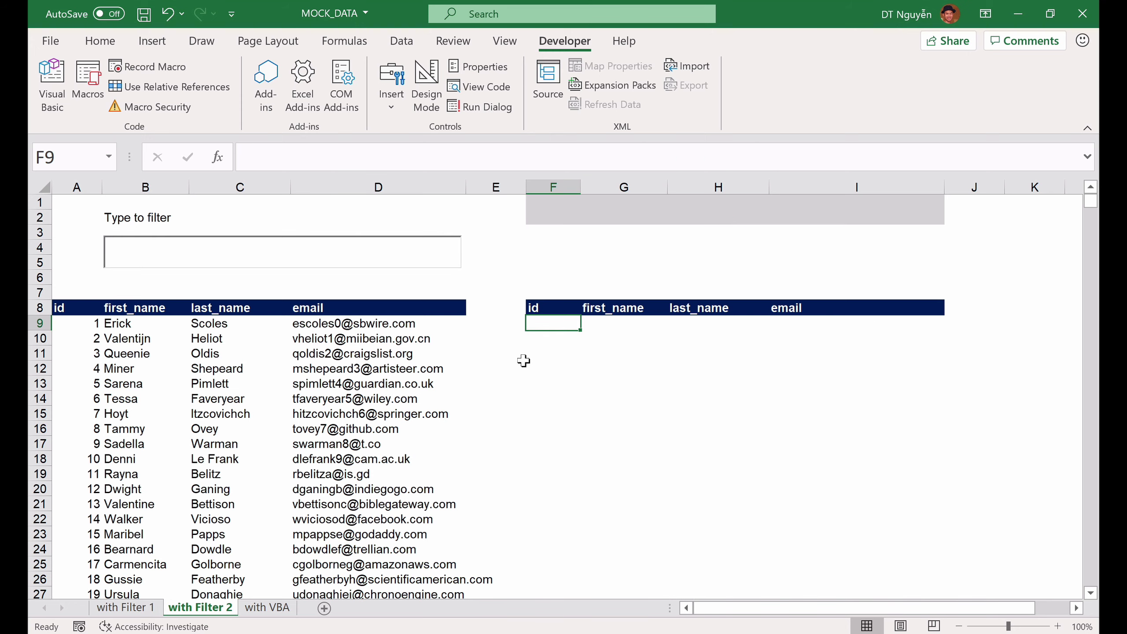
Paste the formula into F9 with its condition changed to LEFT(D9:D1008,LEN(F1))=F1
double_click(547, 323)
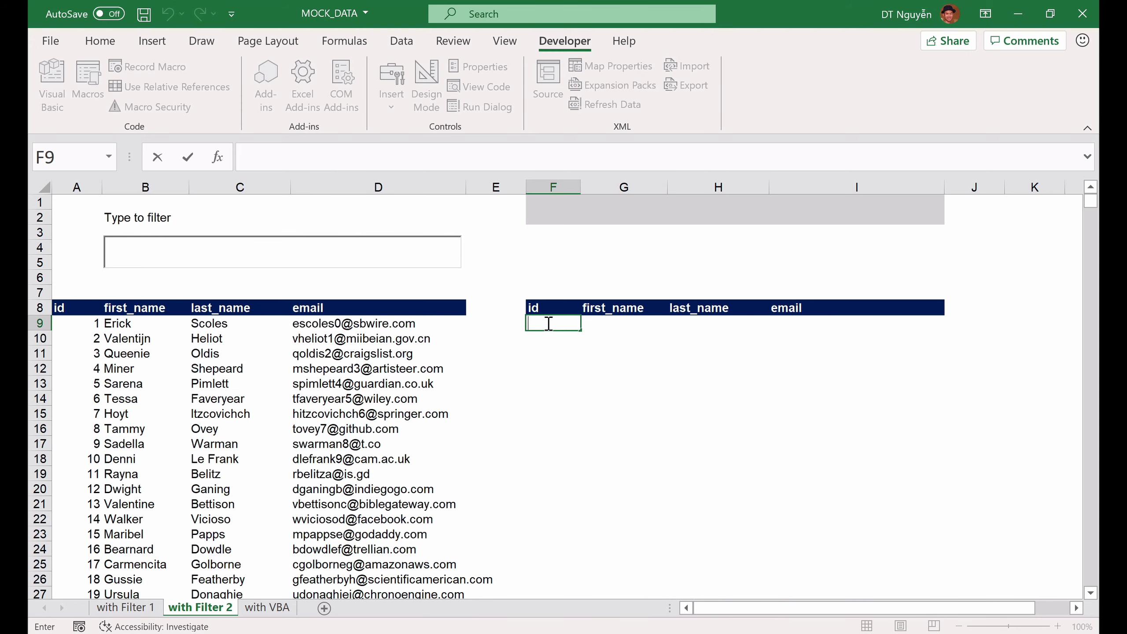
key("ctrl+v")
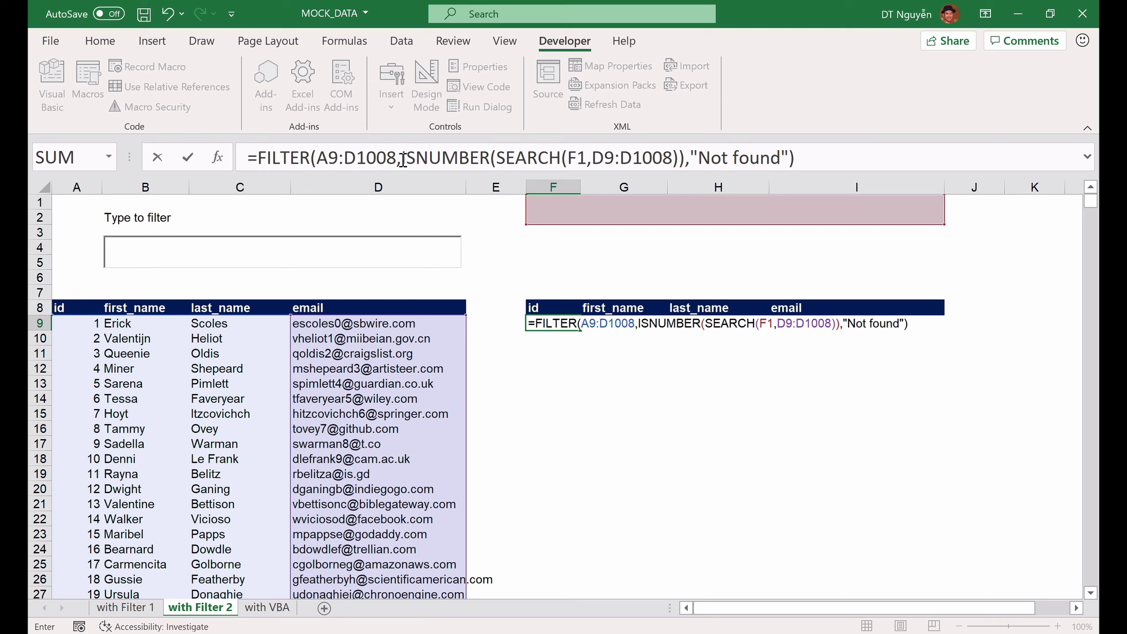
left_click_drag(402, 157, 662, 161)
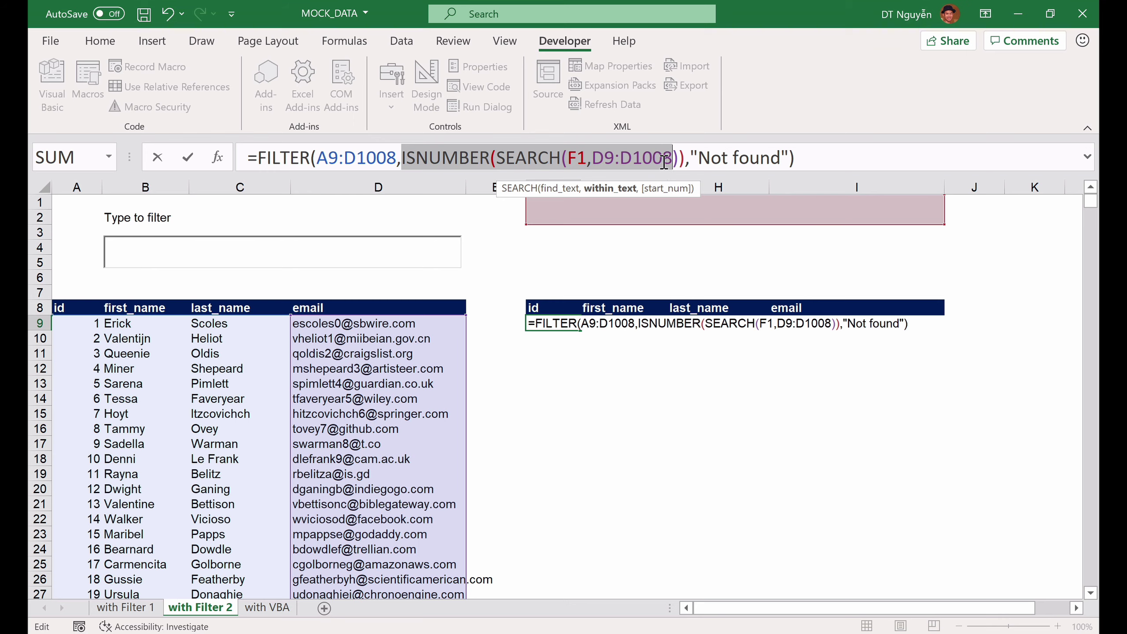
left_click_drag(661, 161, 665, 162)
key("Delete")
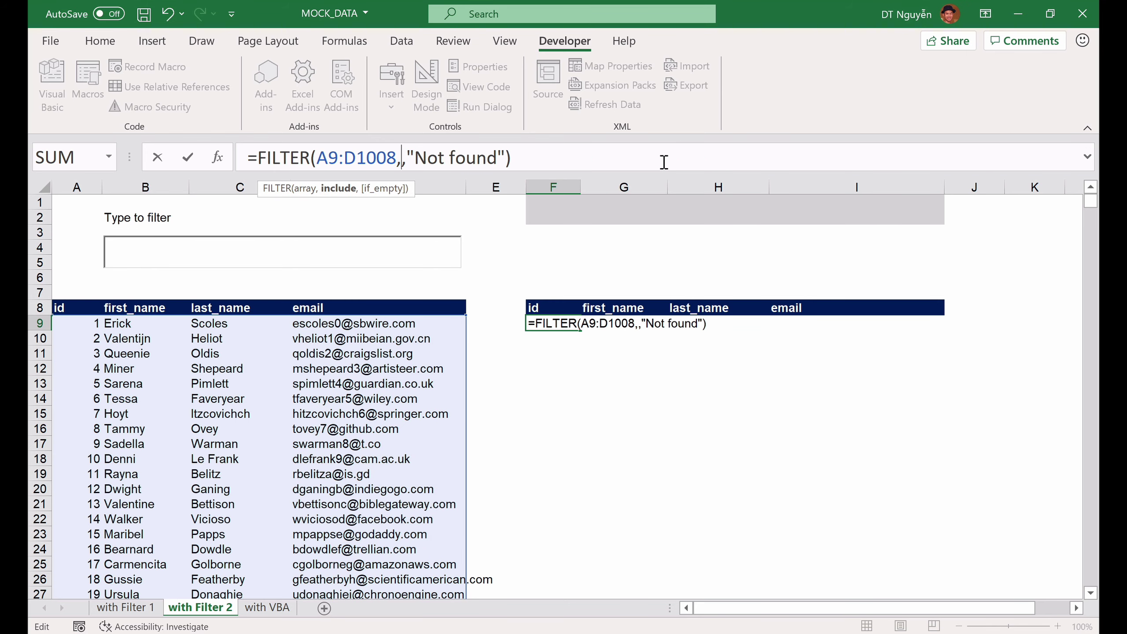
type("left(")
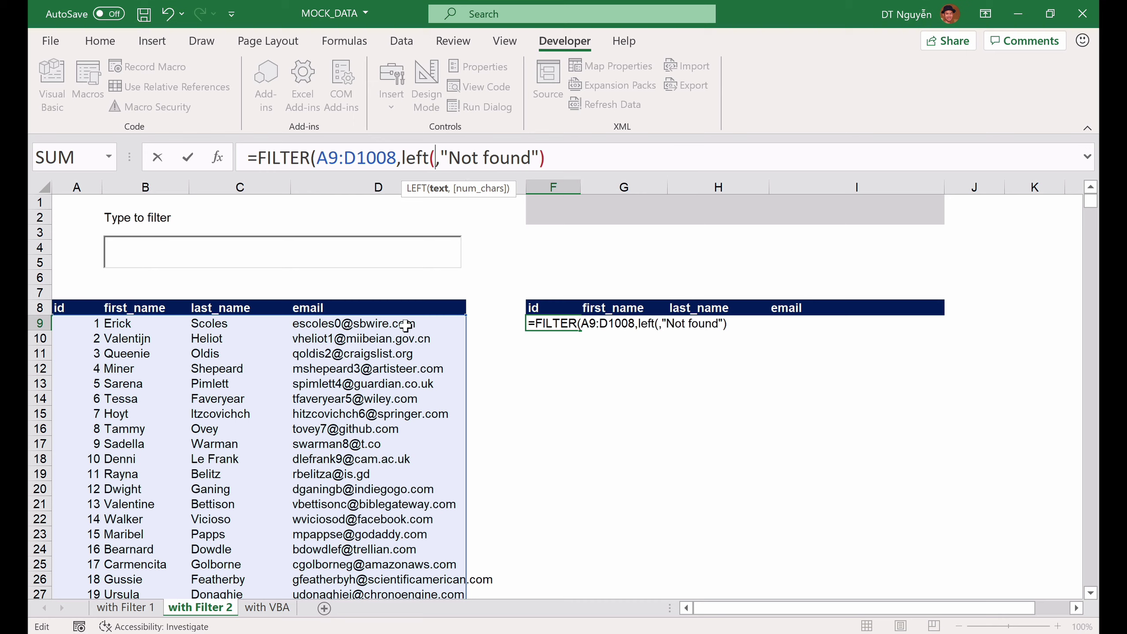
type("D")
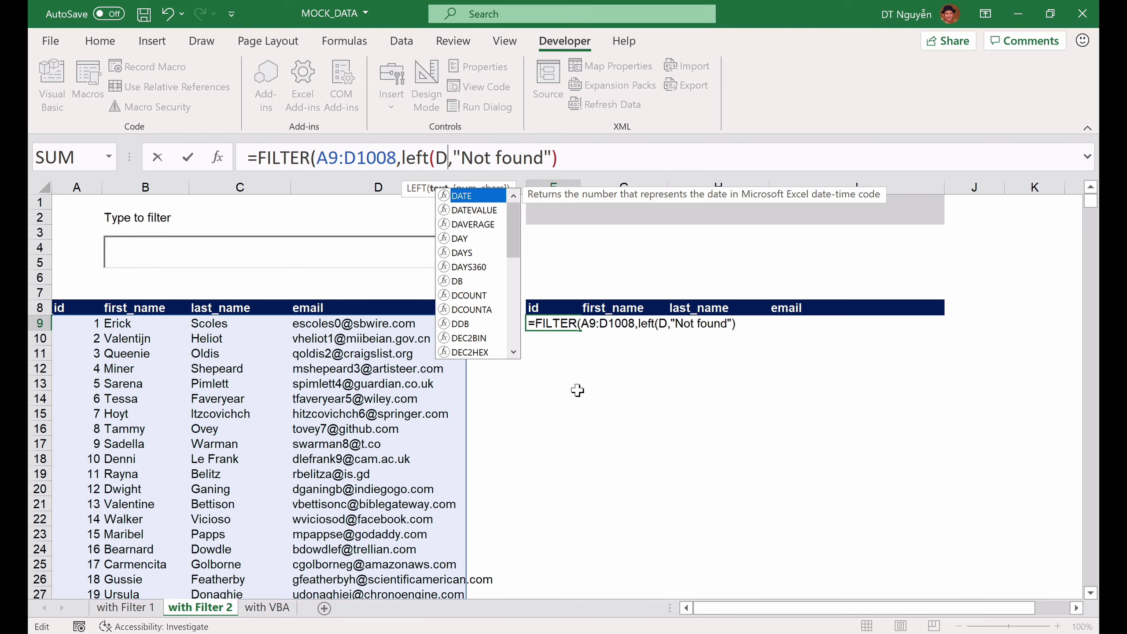
type("9:D1008")
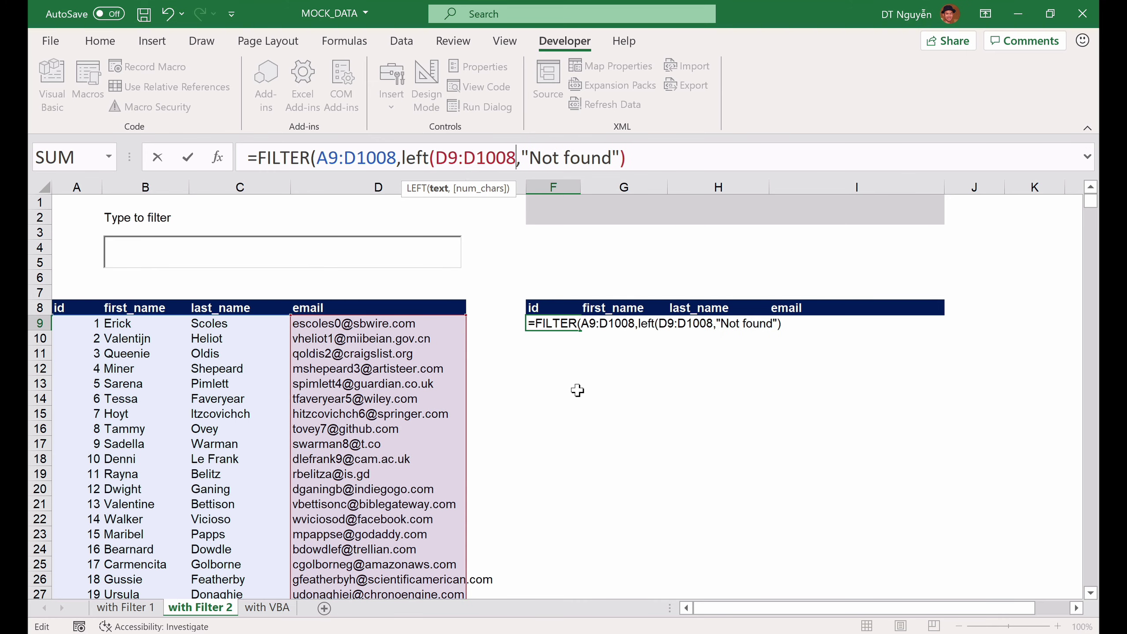
type(",")
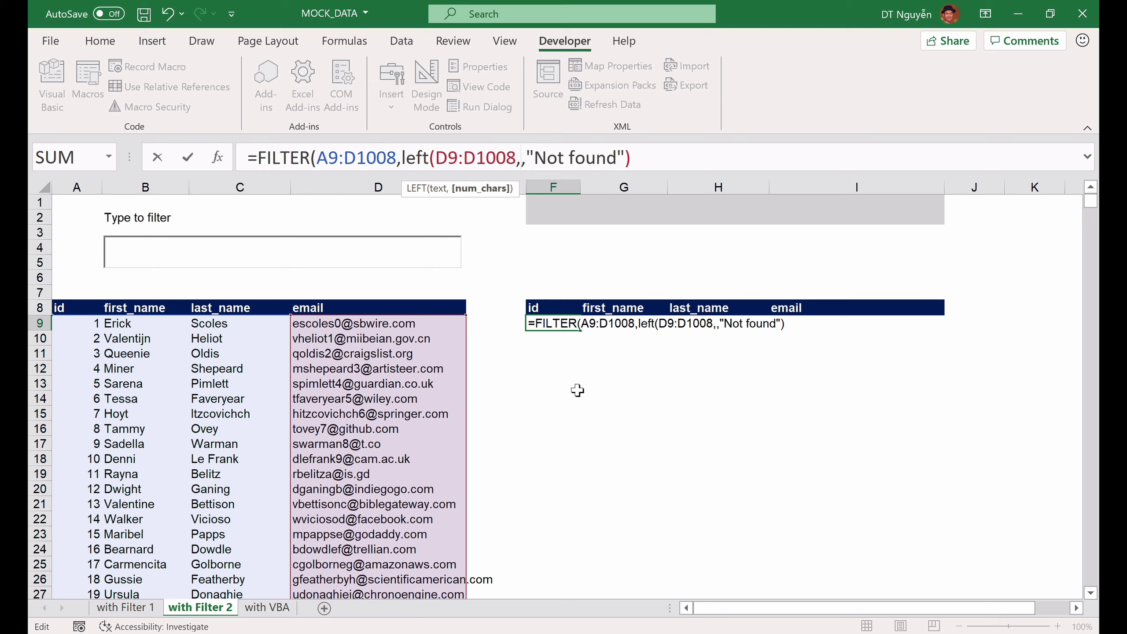
type("len(F")
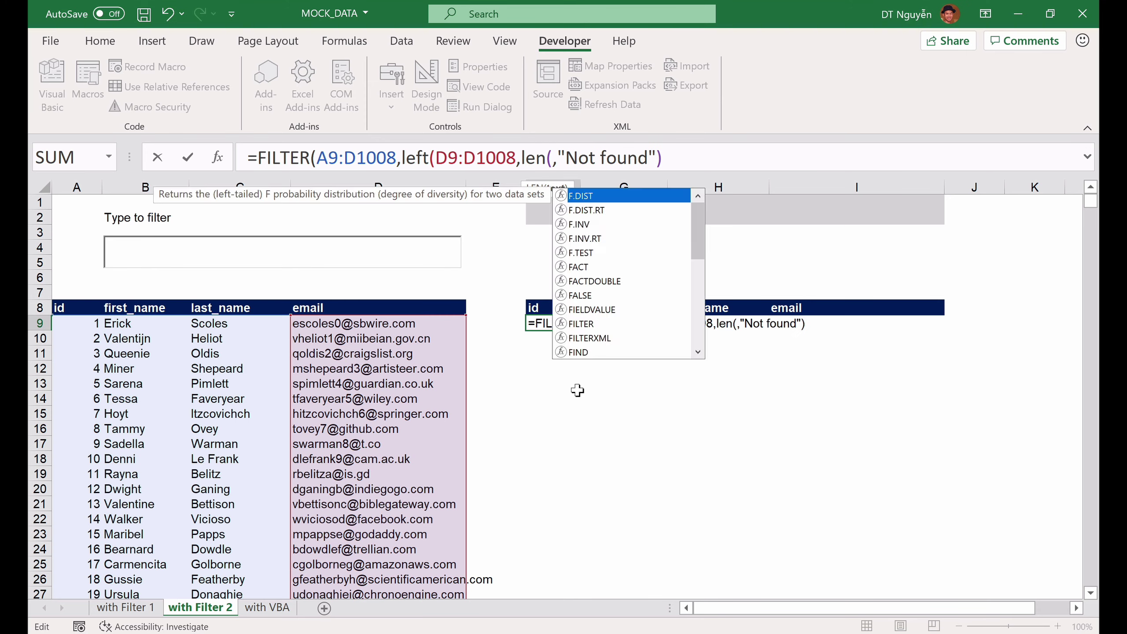
type("1))")
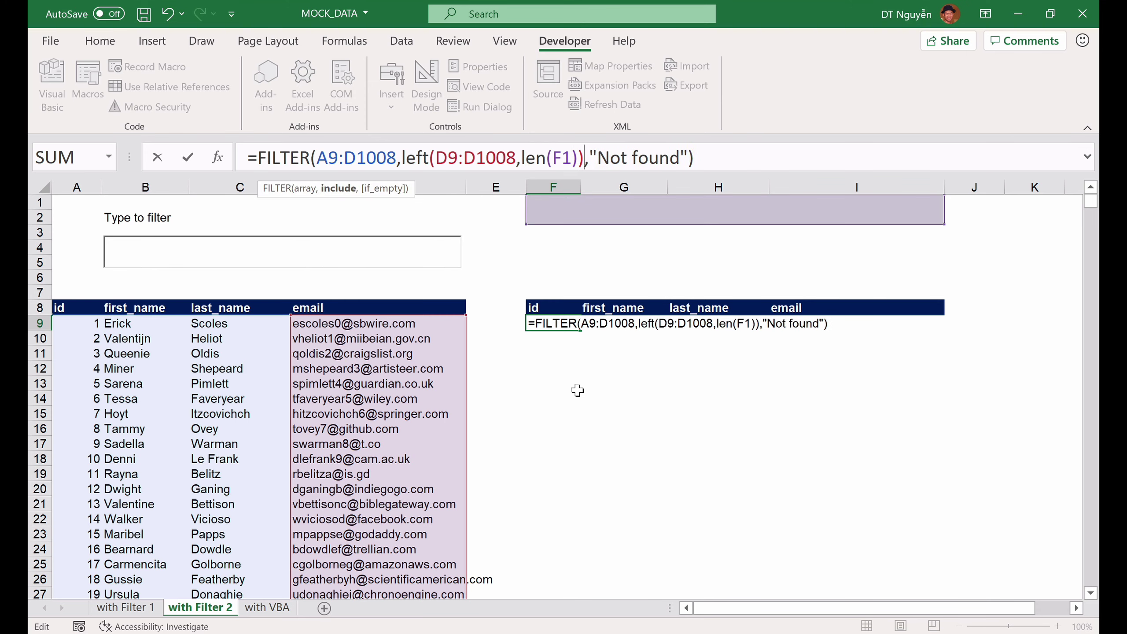
key("Left")
type("=F")
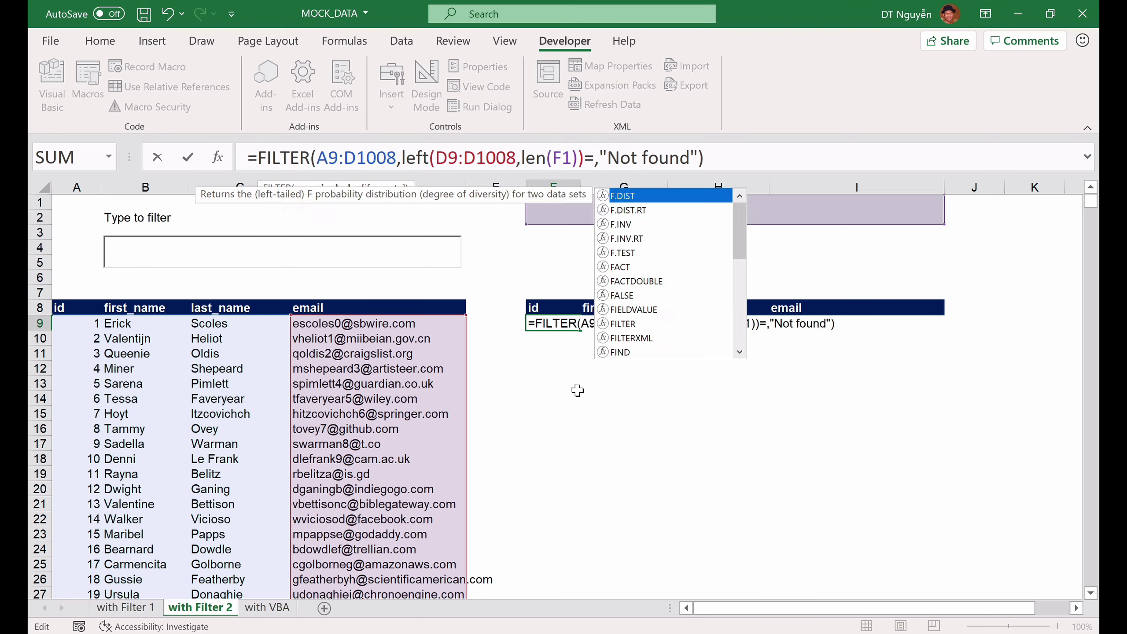
type("1")
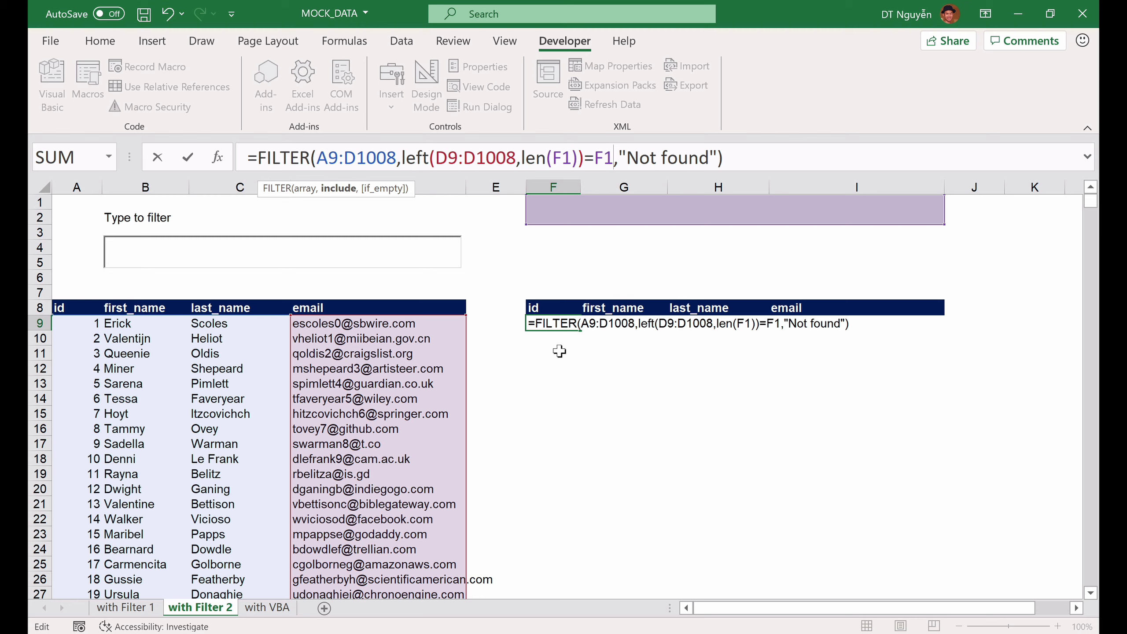
key("Return")
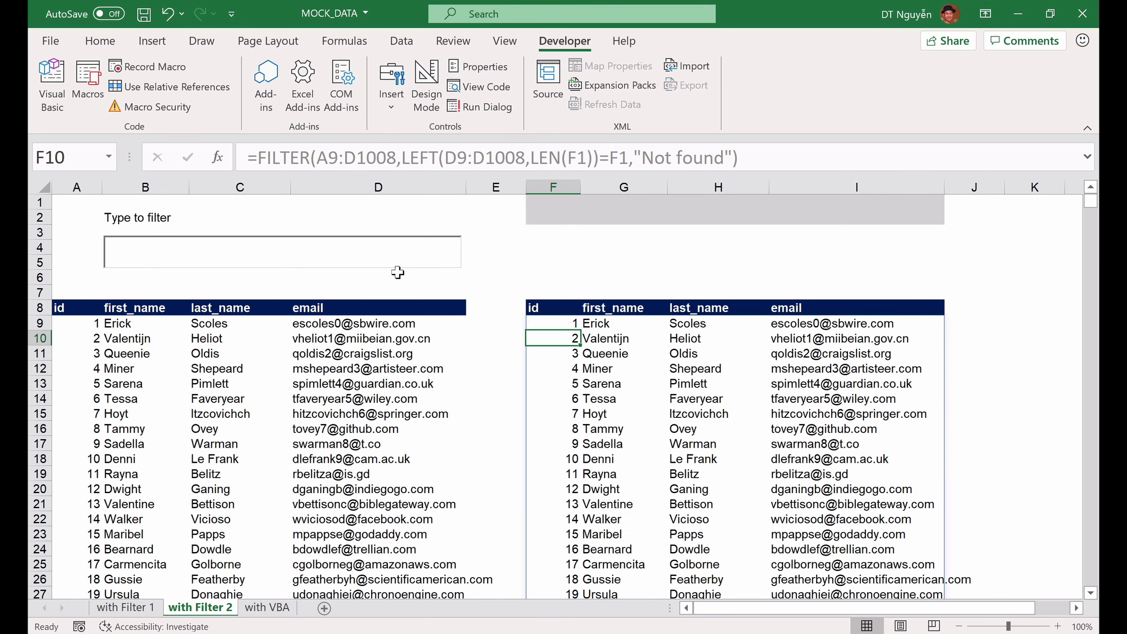
Test the prefix filter with 'es', check the F9 formula, then go to the 'with VBA' sheet
left_click(327, 254)
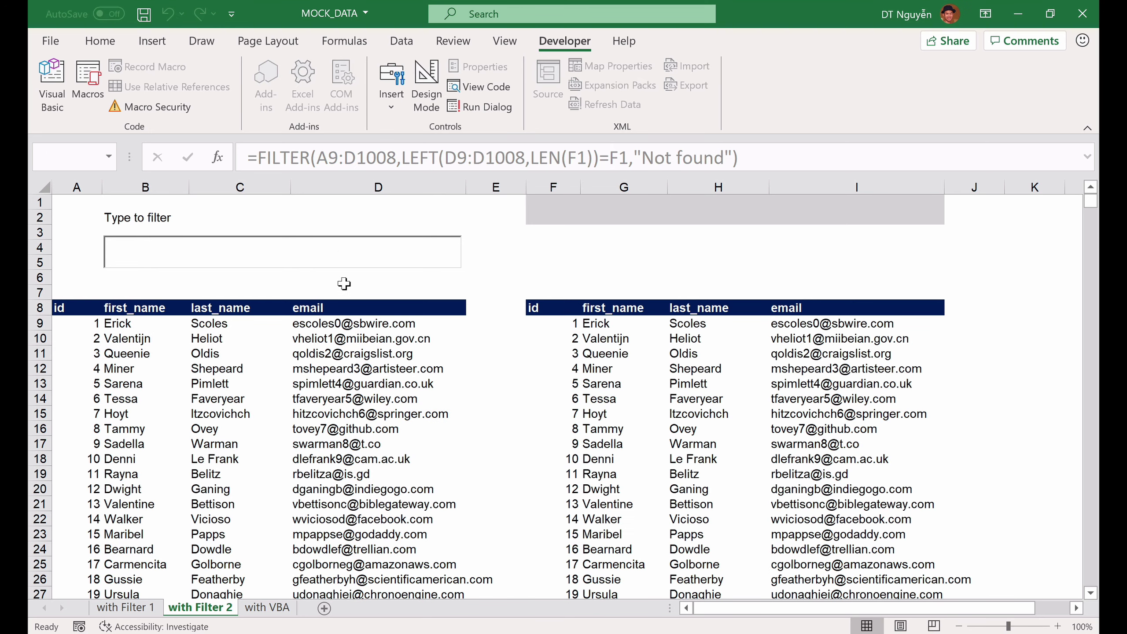
type("es")
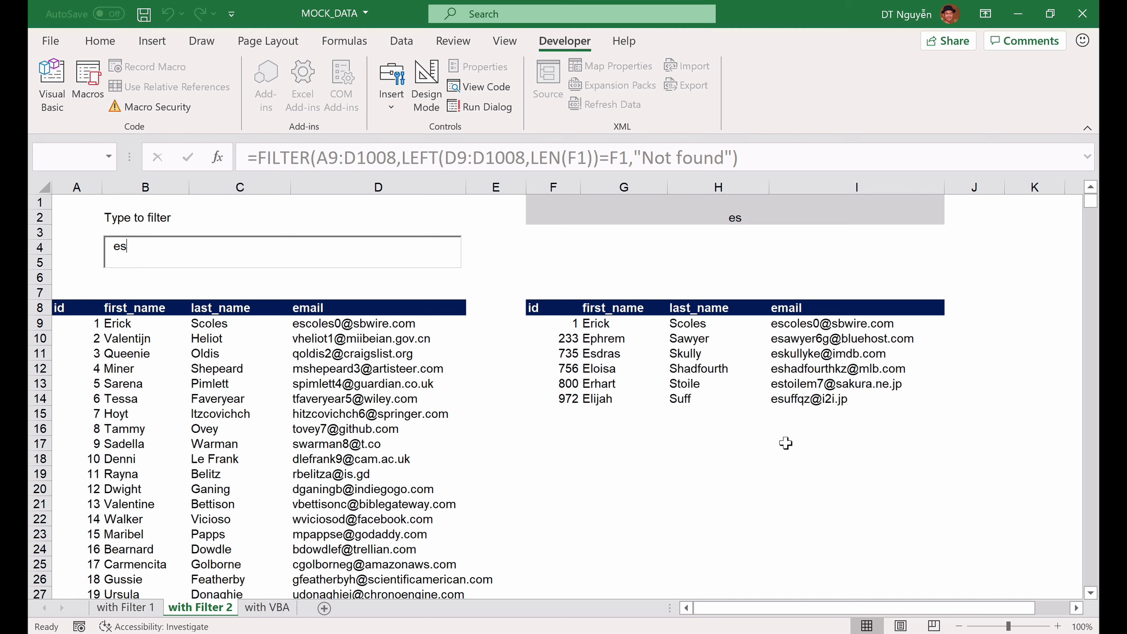
left_click(670, 487)
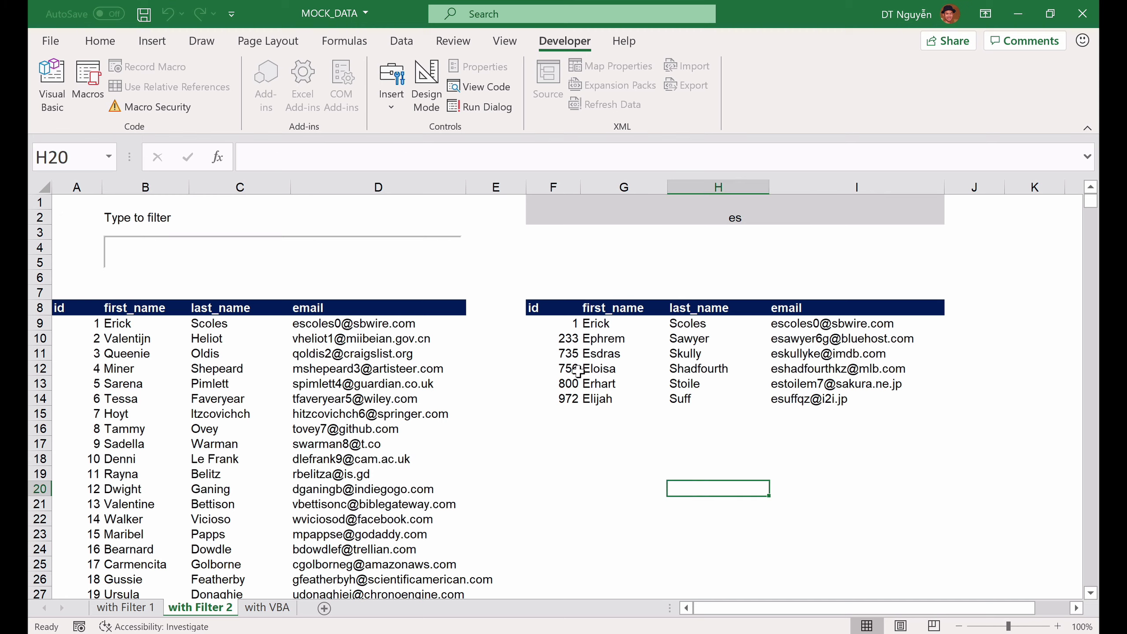
left_click(560, 327)
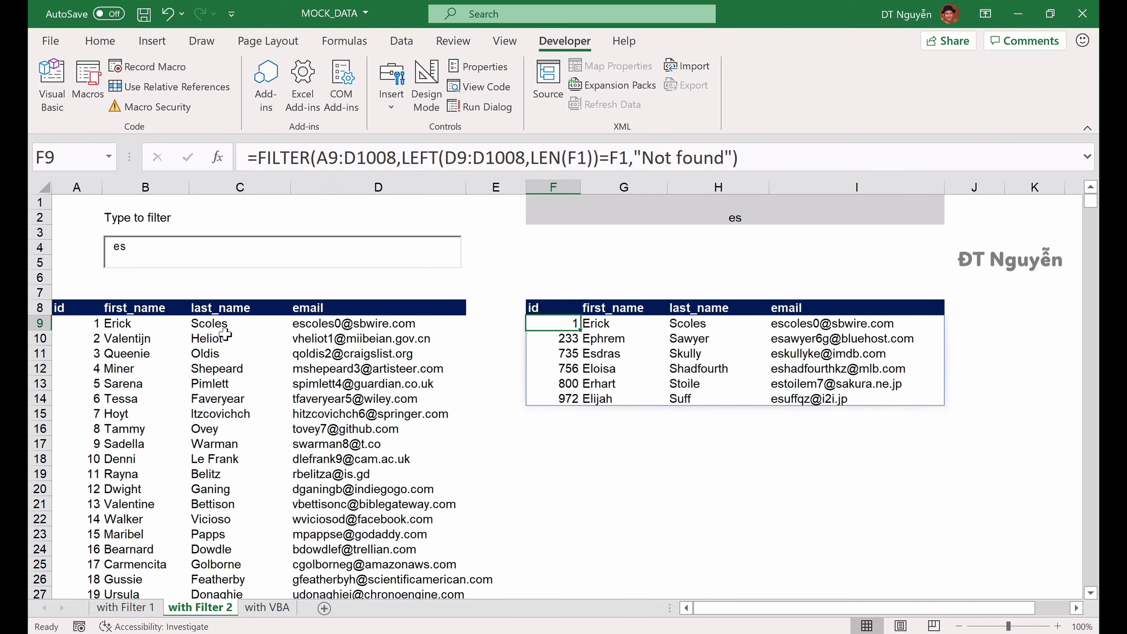
left_click(268, 608)
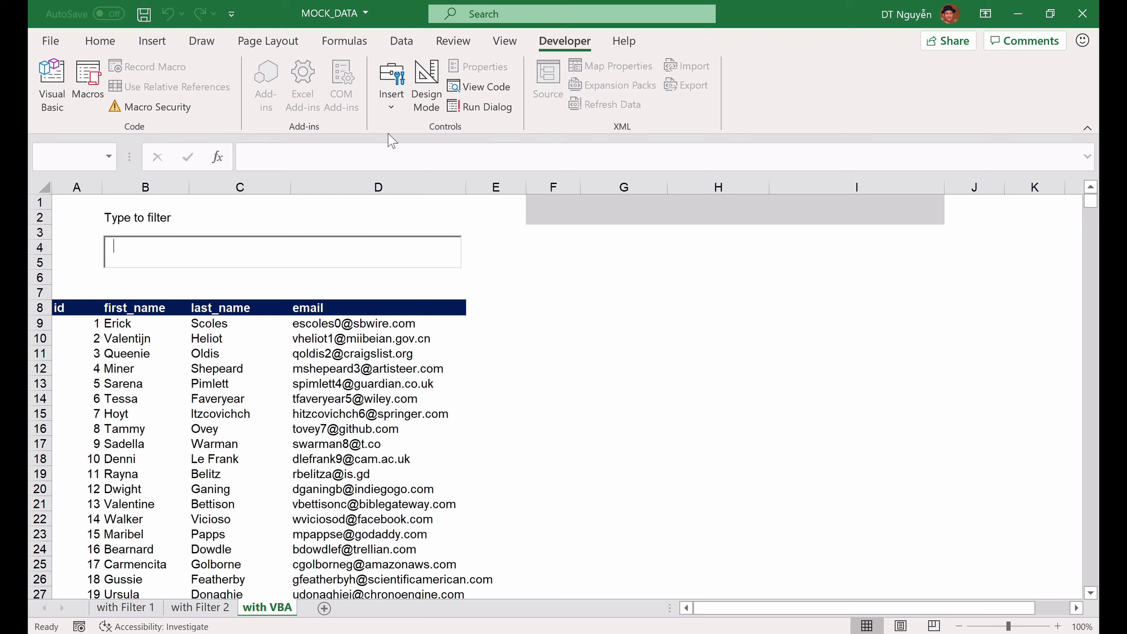
In Design Mode, confirm the filter TextBox's LinkedCell property is F1
left_click(433, 87)
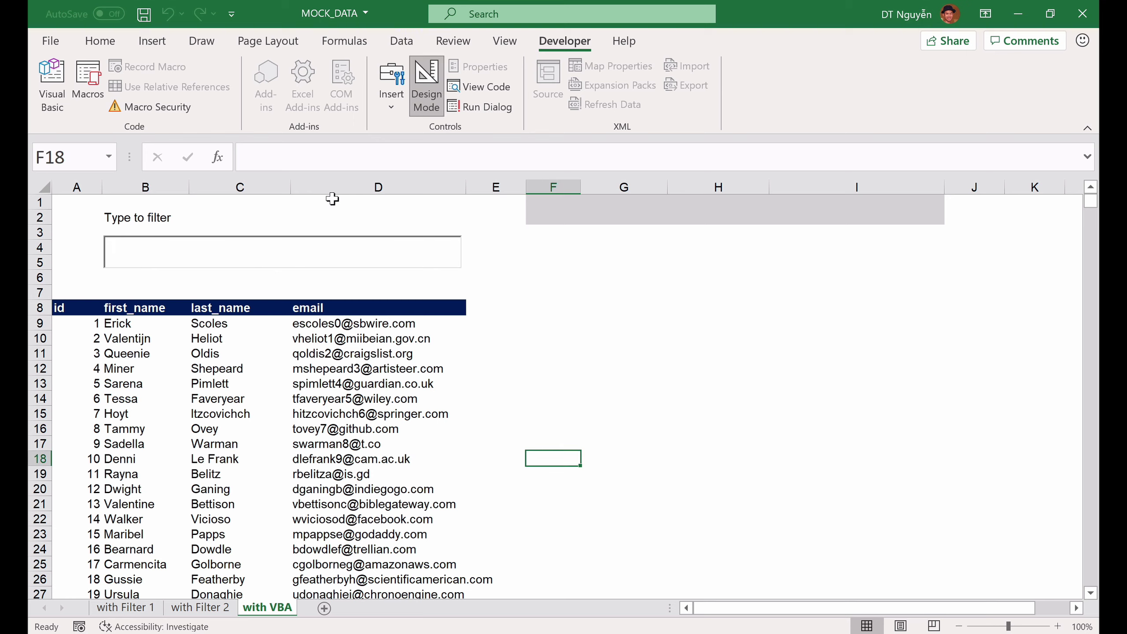
right_click(273, 256)
mouse_move(340, 397)
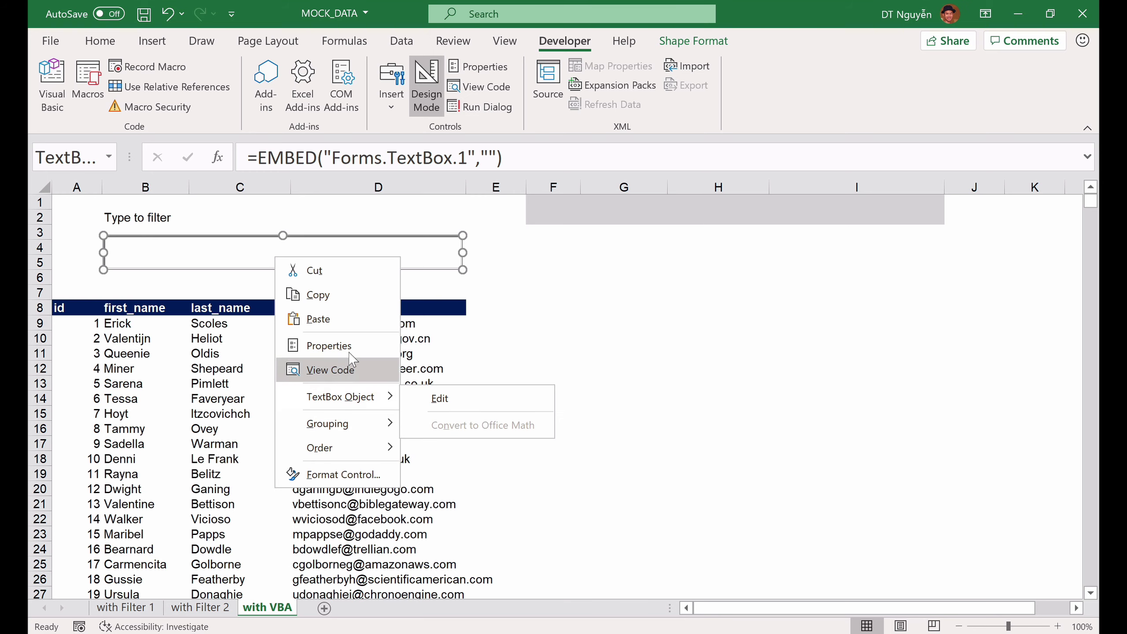
left_click(337, 346)
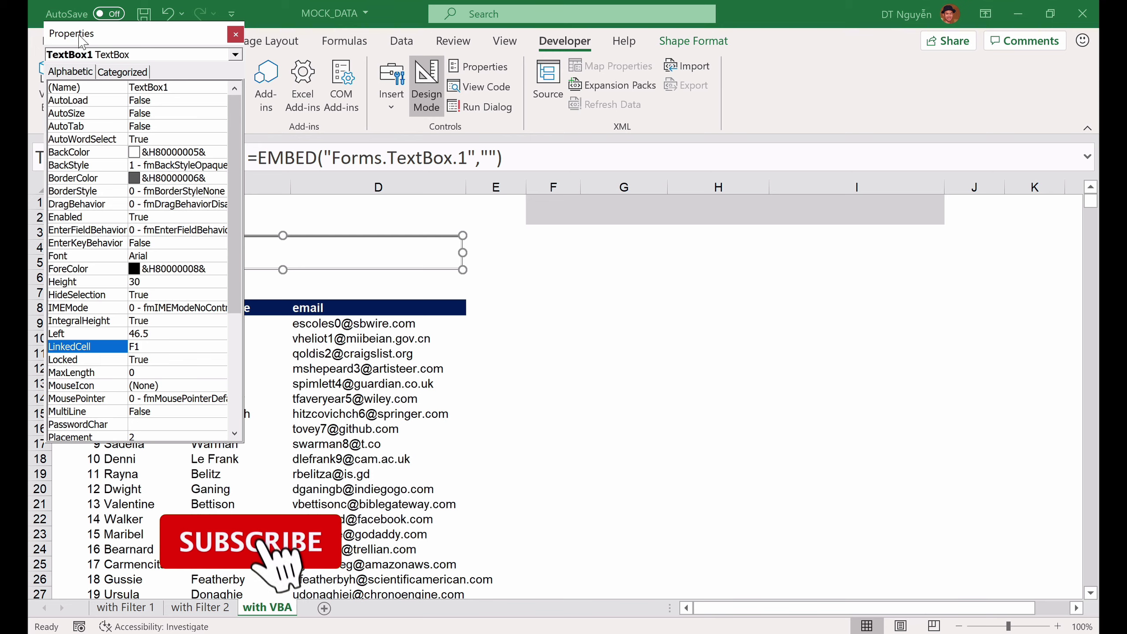
left_click_drag(92, 44, 94, 95)
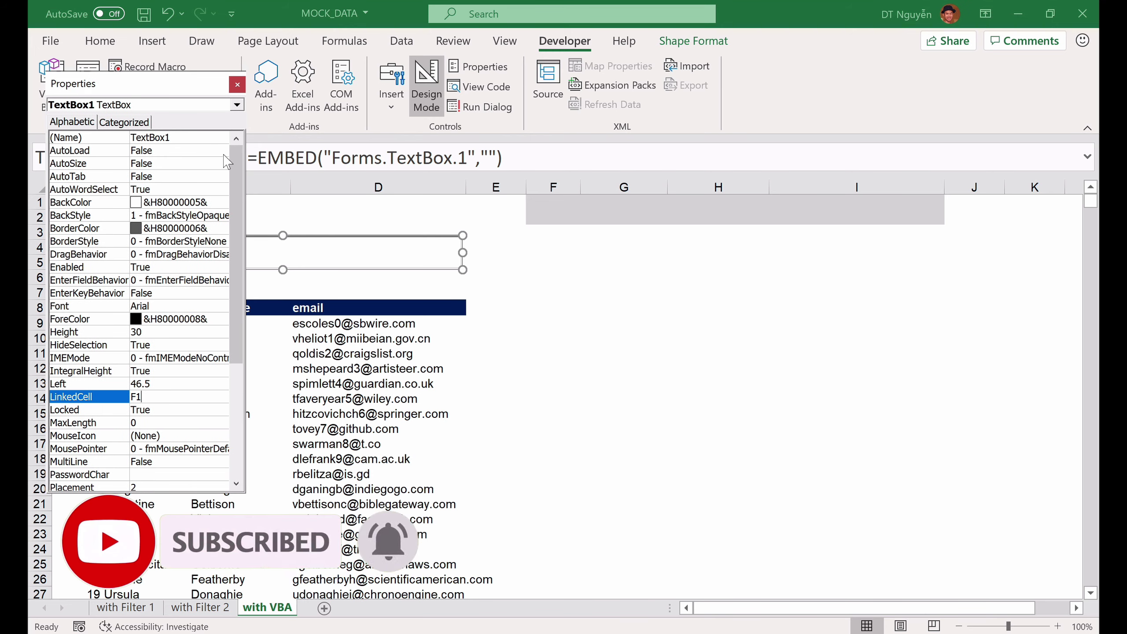
left_click(236, 86)
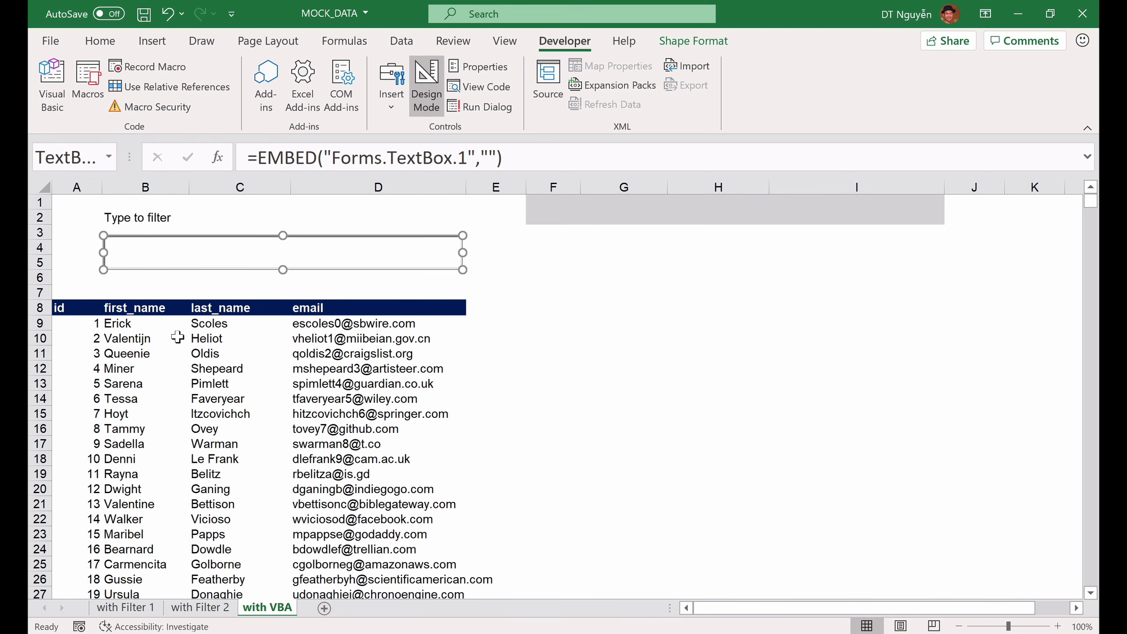
Convert the contact data A8:D1008 into an Excel table with headers, named Table1
left_click_drag(60, 308, 444, 474)
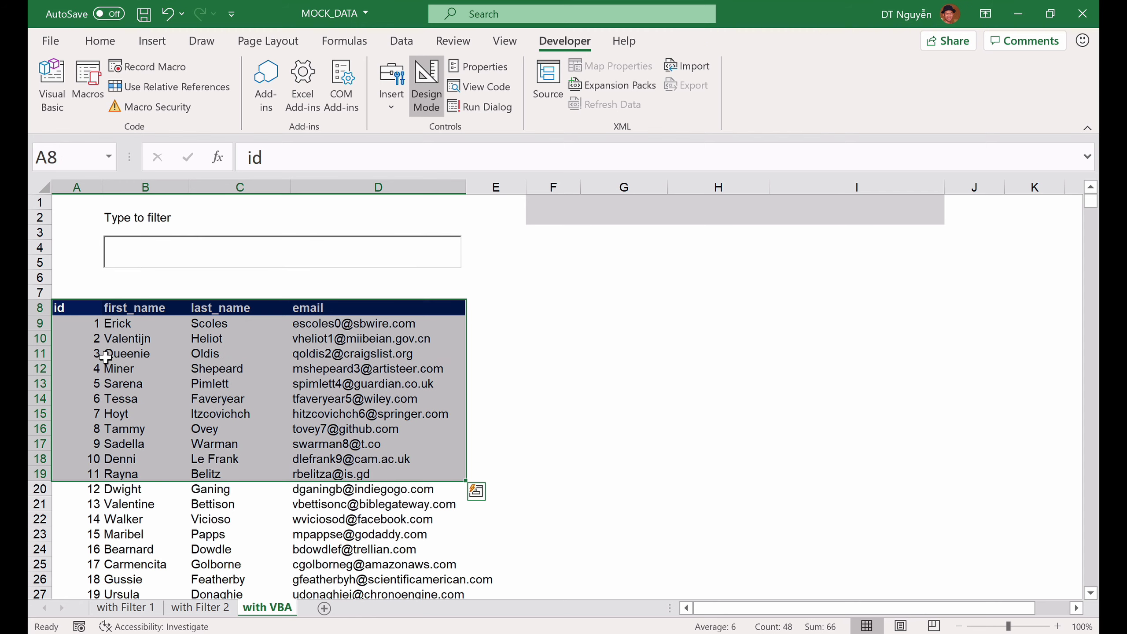
left_click(81, 324)
key("ctrl+a")
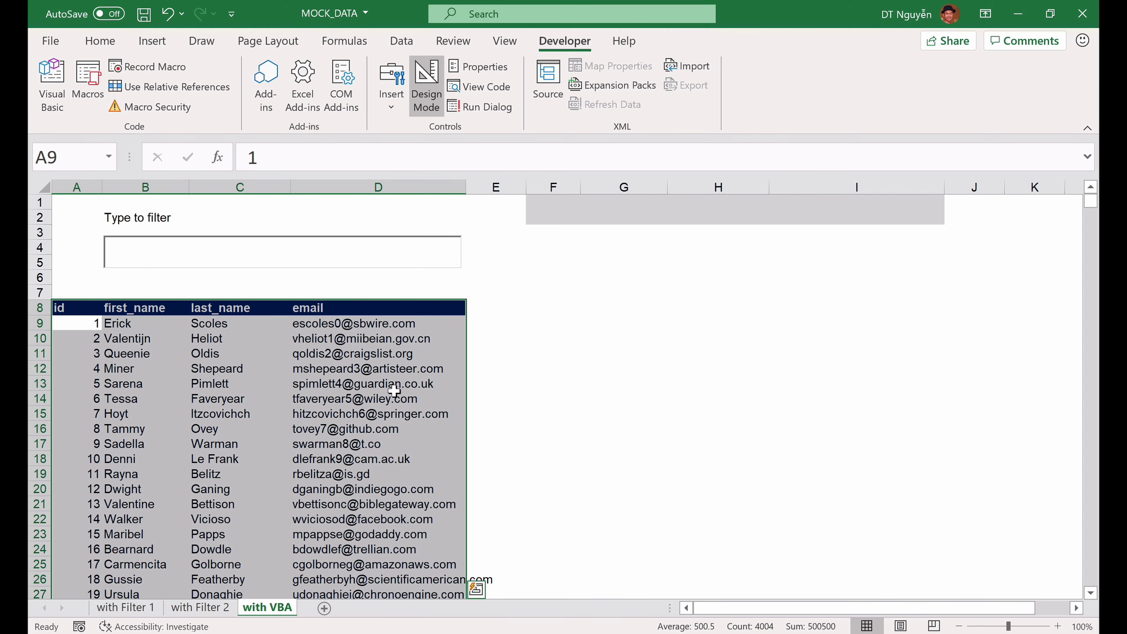
left_click(326, 416)
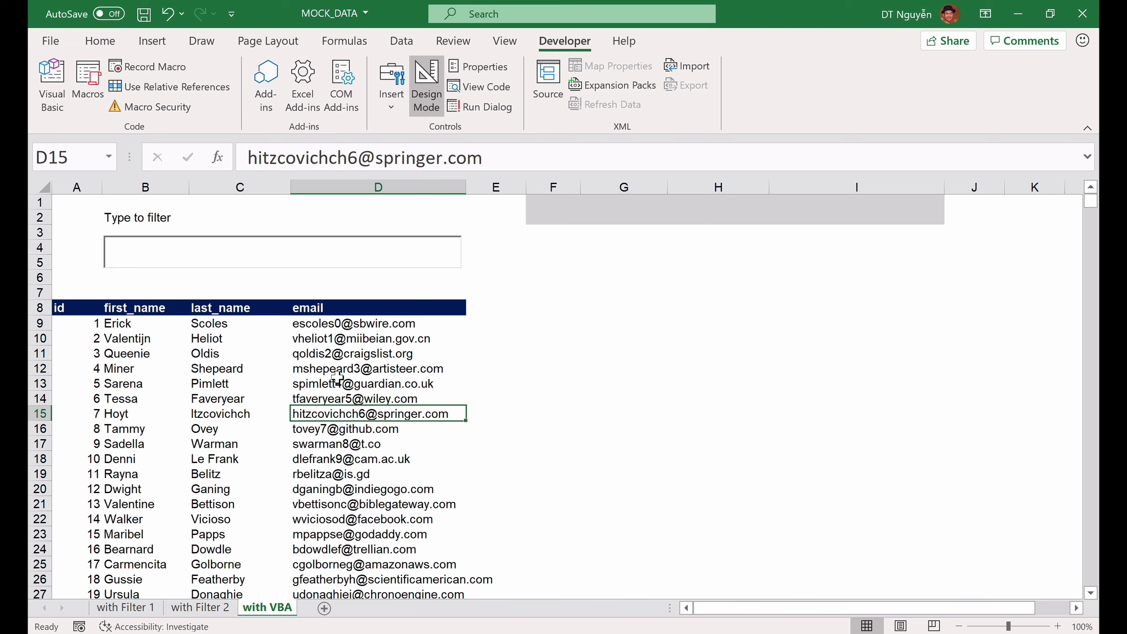
left_click(244, 447)
key("ctrl+a")
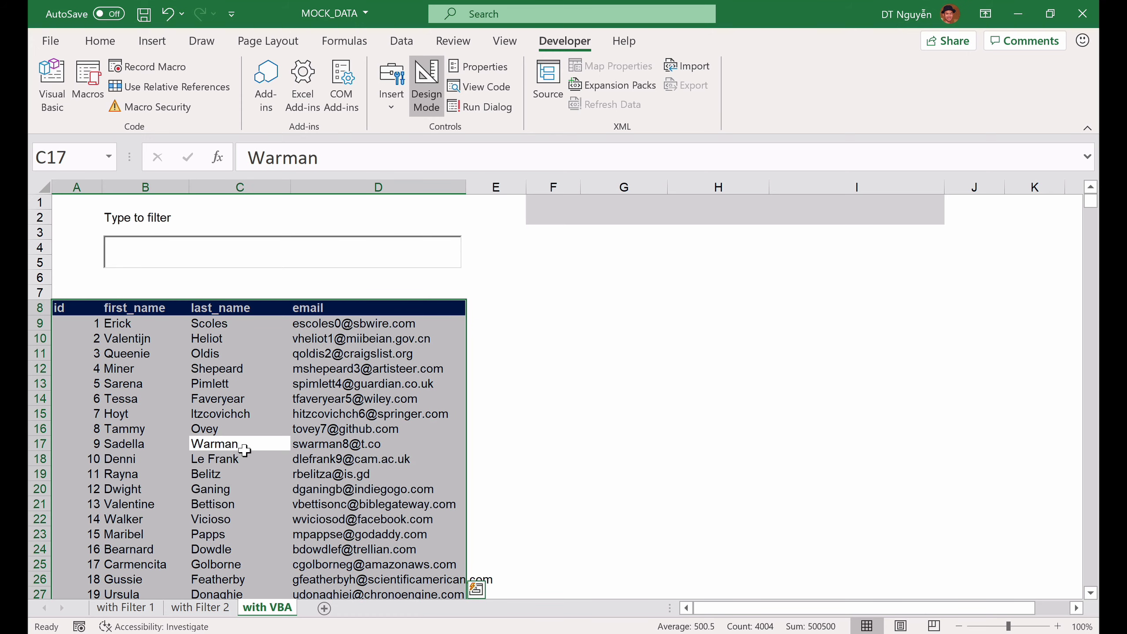
key("ctrl+t")
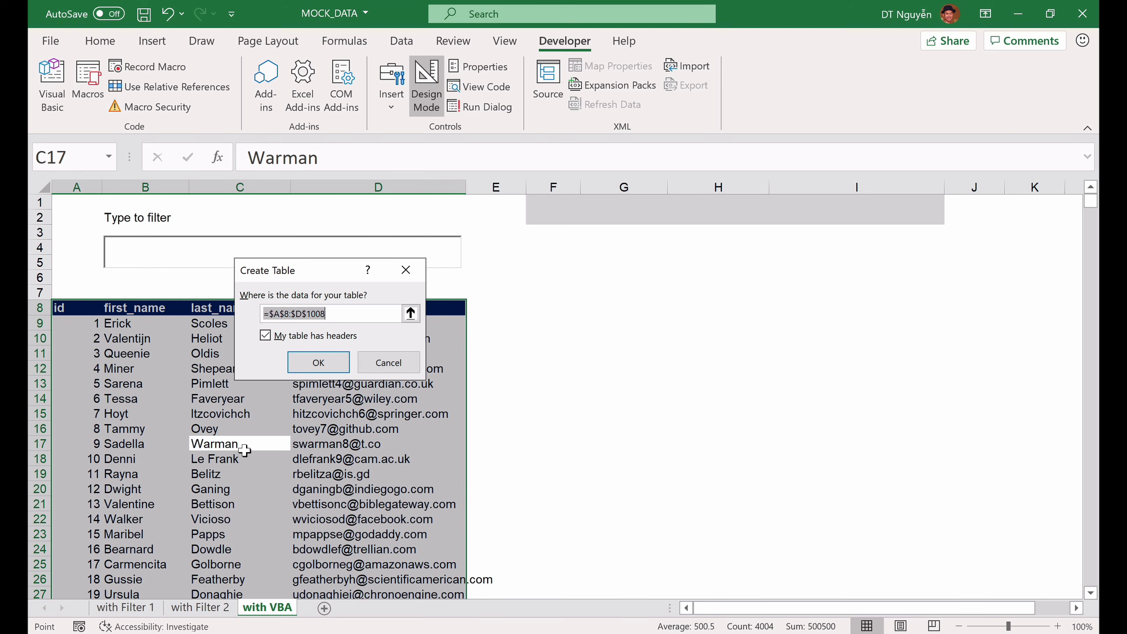
left_click_drag(296, 285, 599, 287)
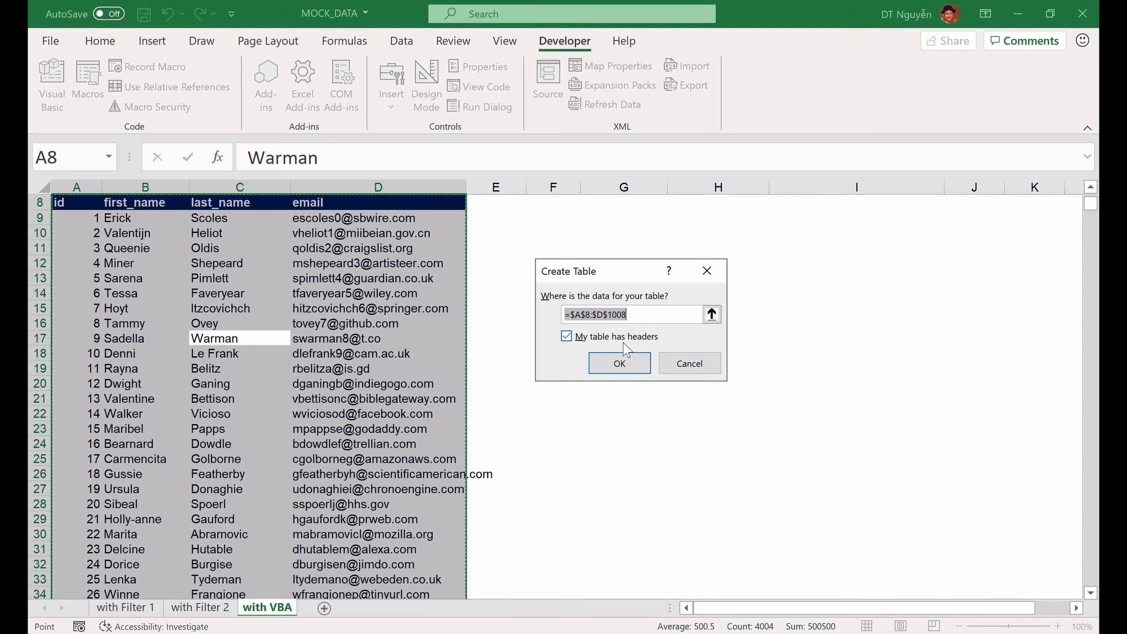
left_click(620, 364)
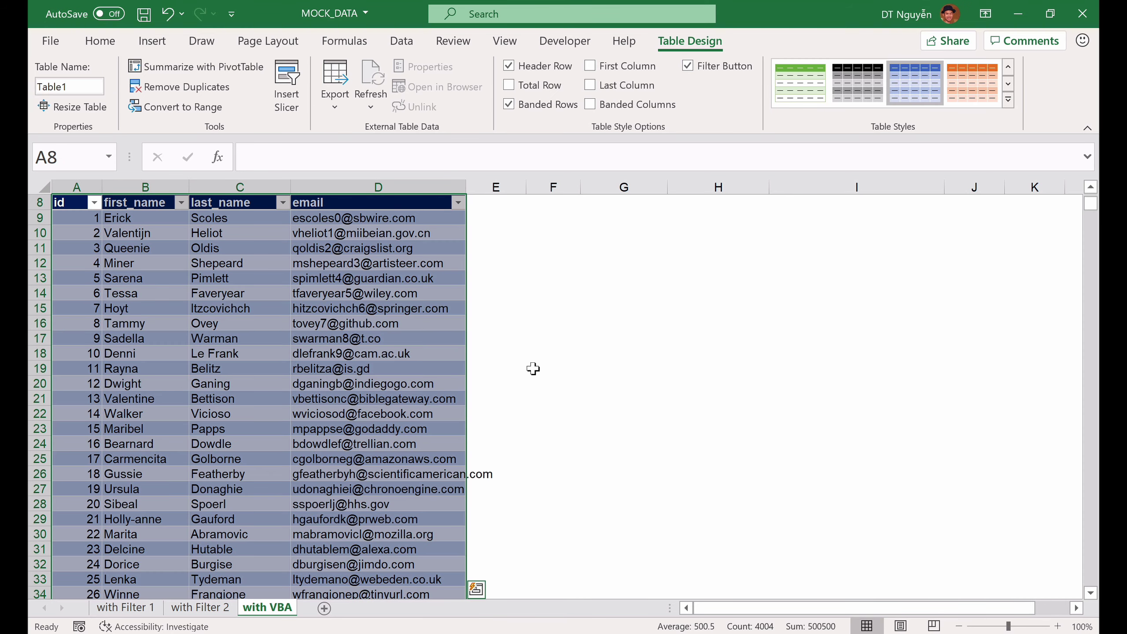
scroll(533, 369, "up", 3)
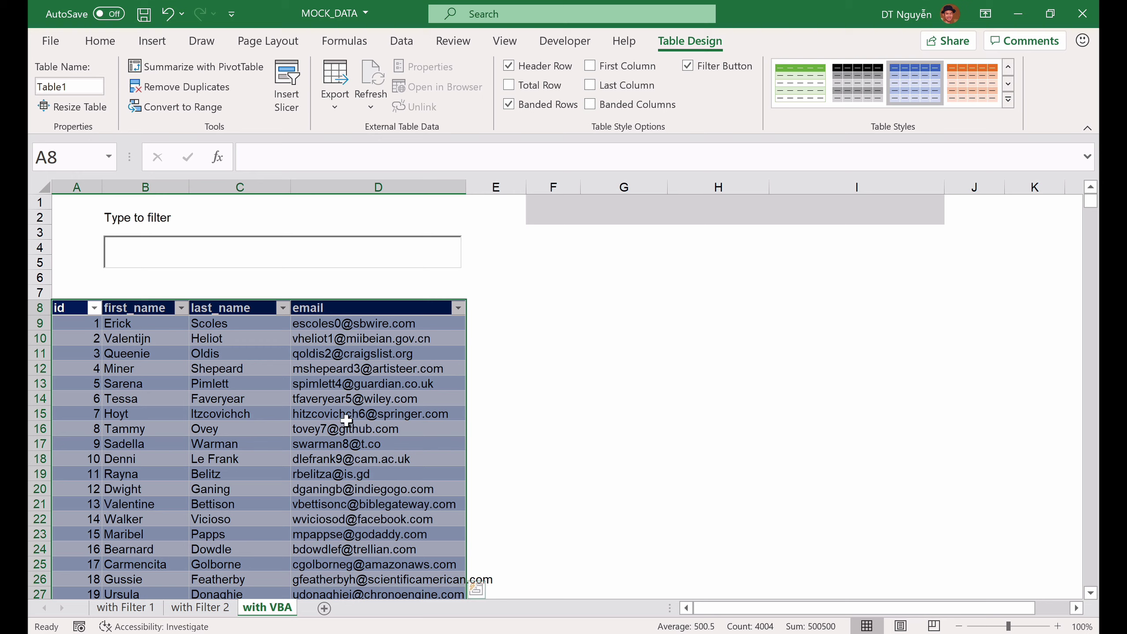
Change the table's name from Table1 to 'database' in the Table Name box
left_click(568, 354)
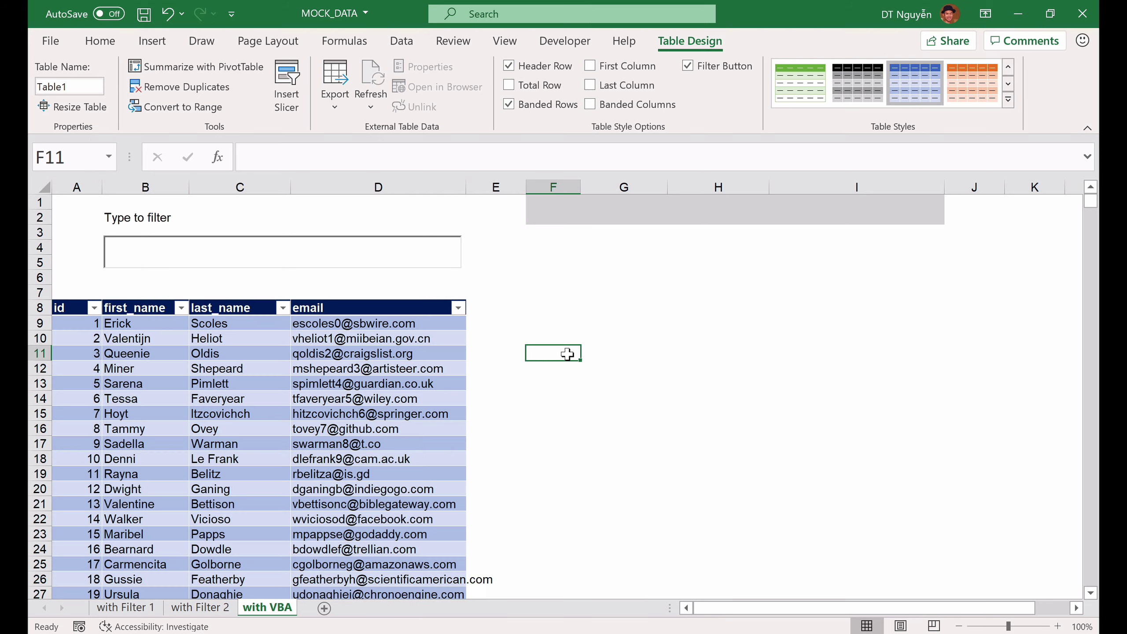
left_click(404, 382)
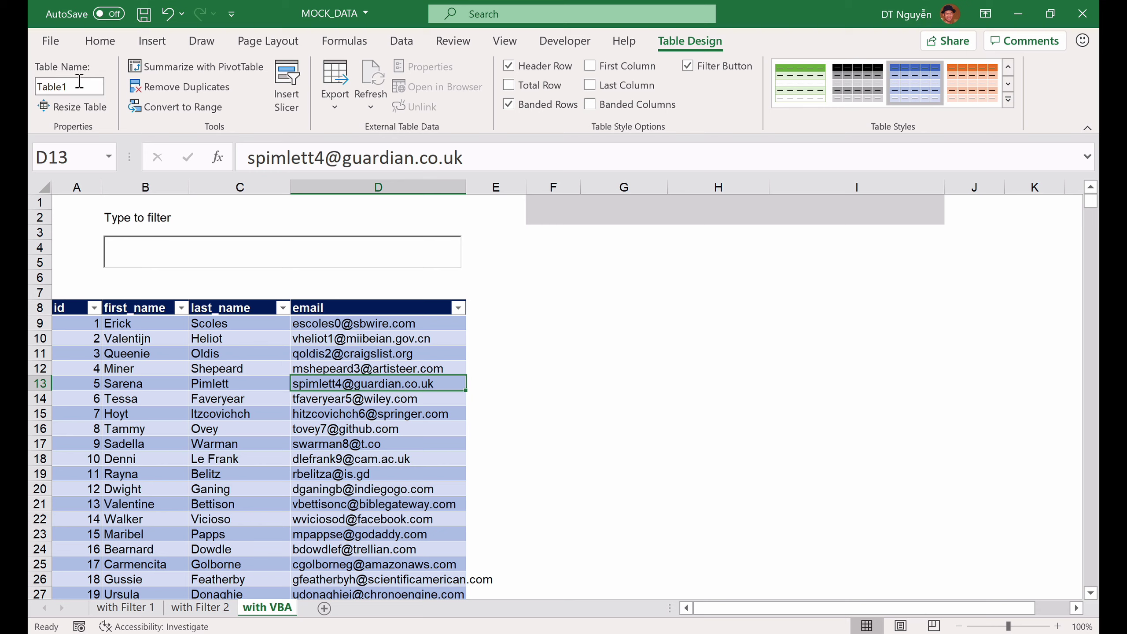
left_click_drag(62, 86, 37, 86)
left_click(67, 87)
key("BackSpace")
key("BackSpace")
type("databas")
left_click(366, 297)
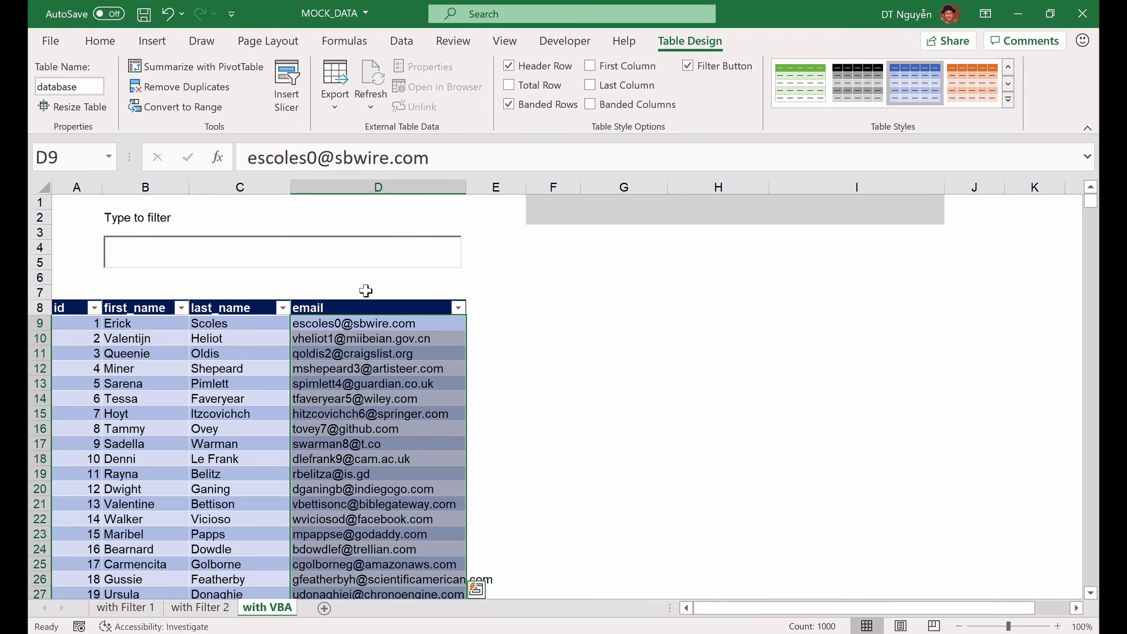
left_click(366, 291)
left_click(365, 302)
left_click(357, 293)
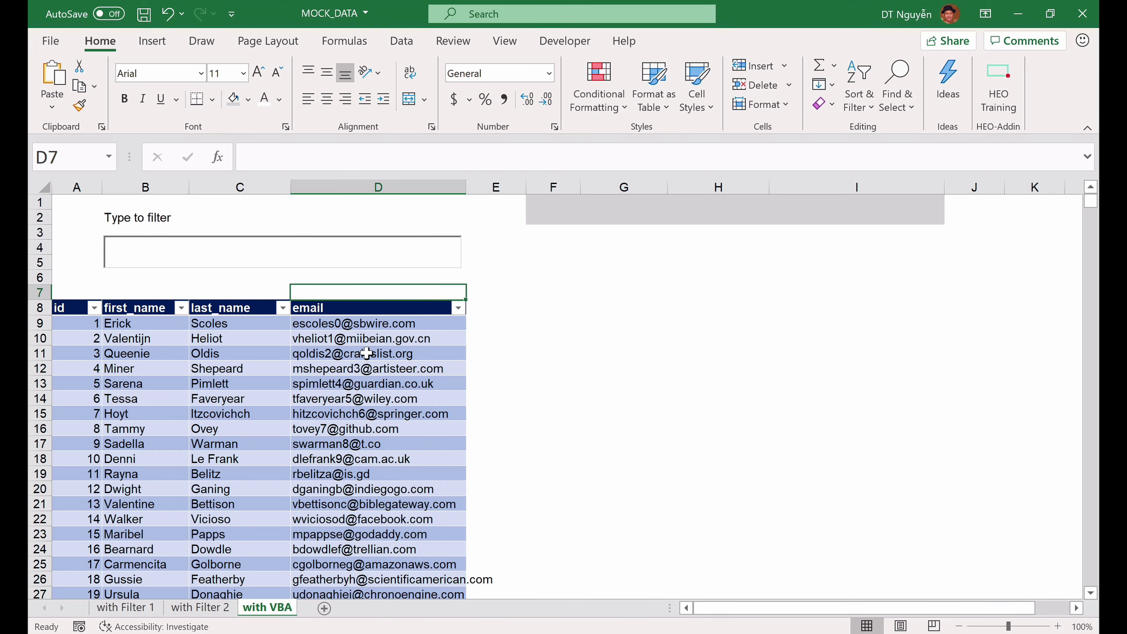
left_click(532, 329)
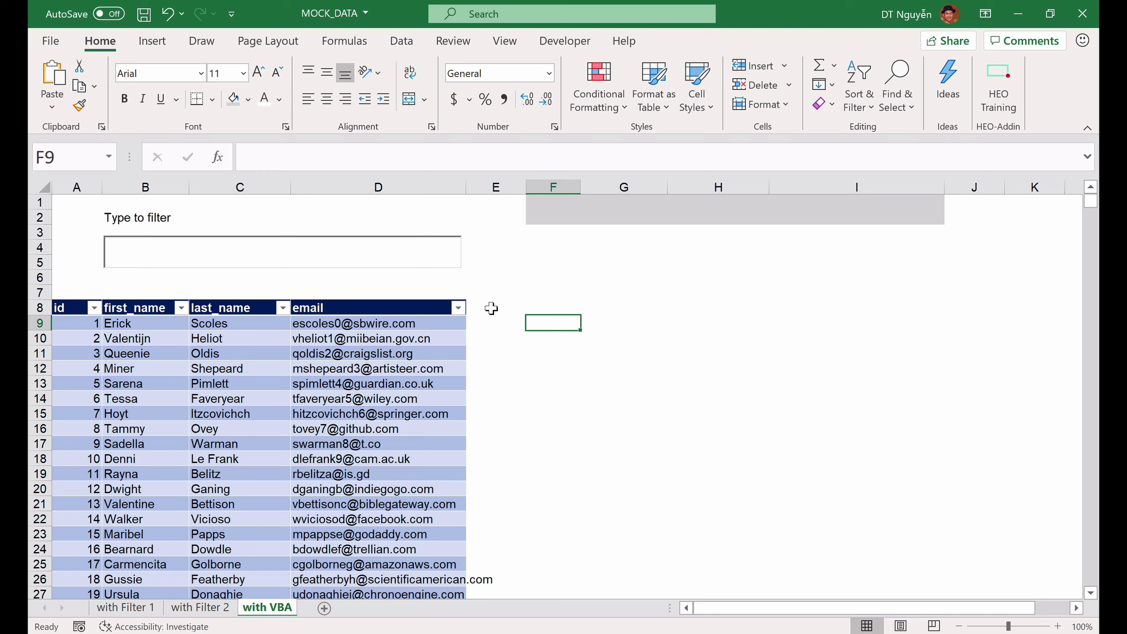
Show the Developer tools, make sure Design Mode is on, and select the filter TextBox
left_click(566, 42)
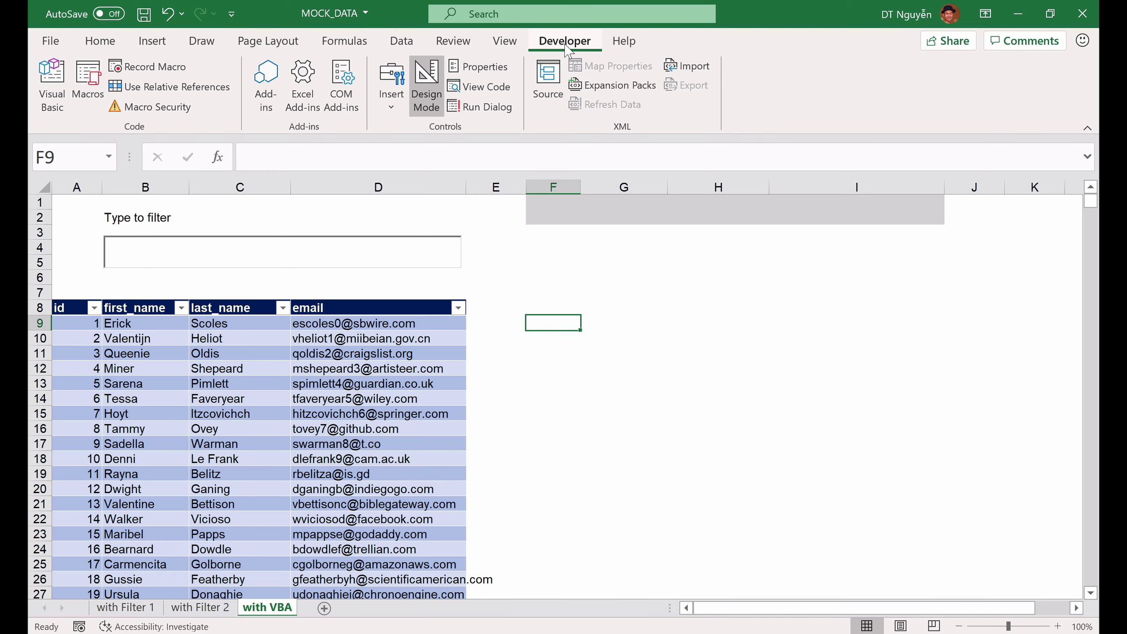
left_click(426, 86)
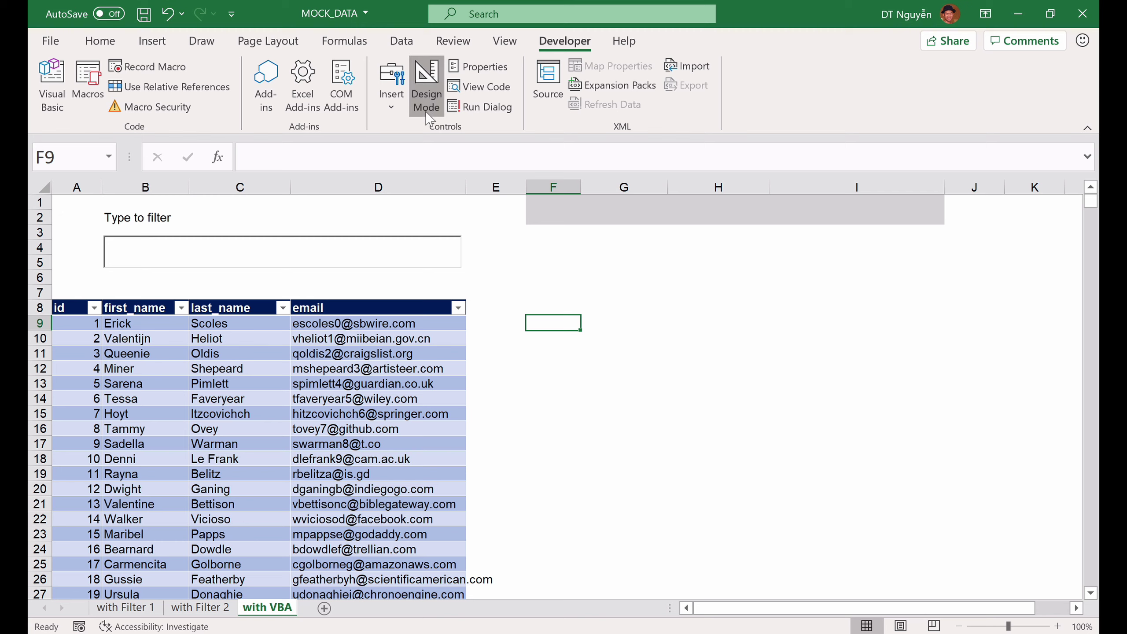
left_click(380, 252)
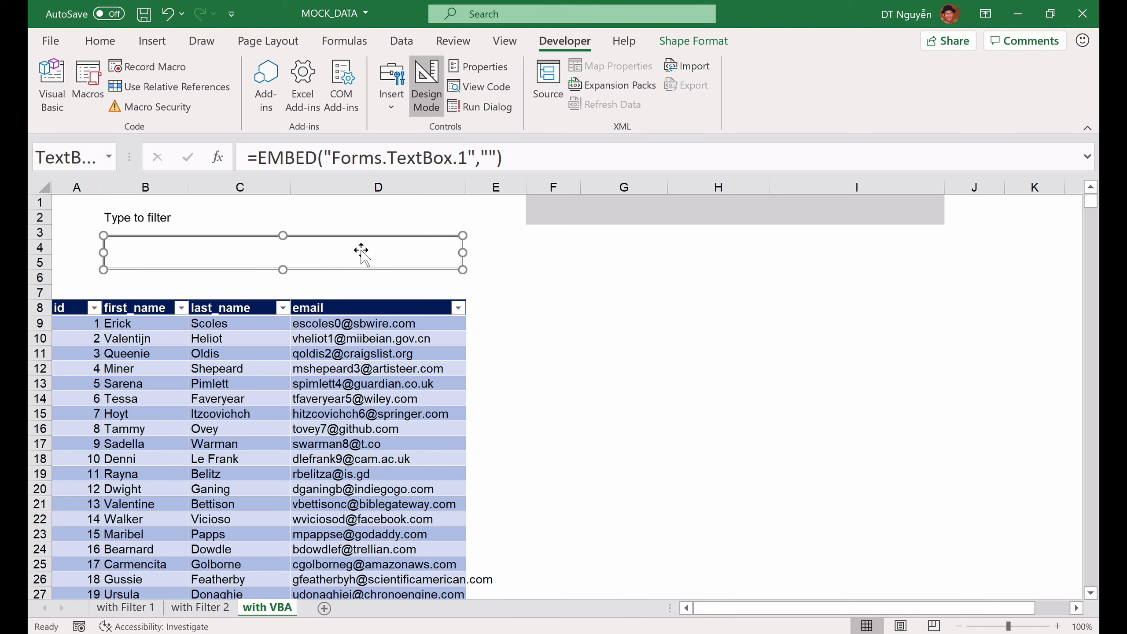
Open the empty TextBox1_Change procedure in Sheet2 (with VBA)'s code module
double_click(360, 251)
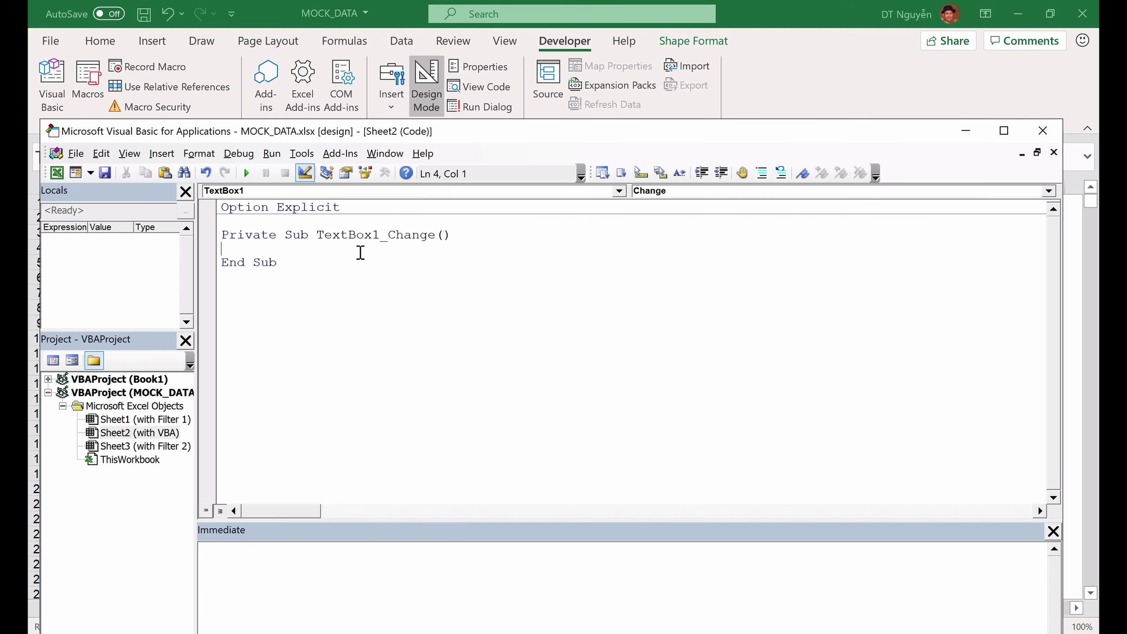
left_click_drag(347, 142, 413, 116)
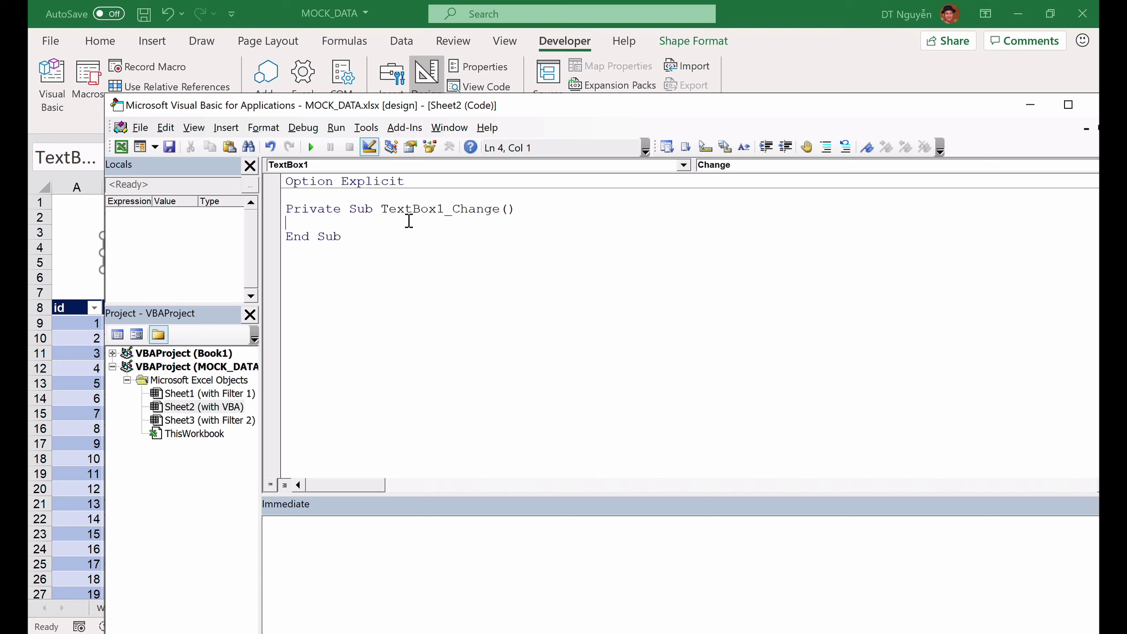
mouse_move(388, 116)
left_mouse_down()
mouse_move(482, 114)
mouse_move(572, 93)
left_mouse_up()
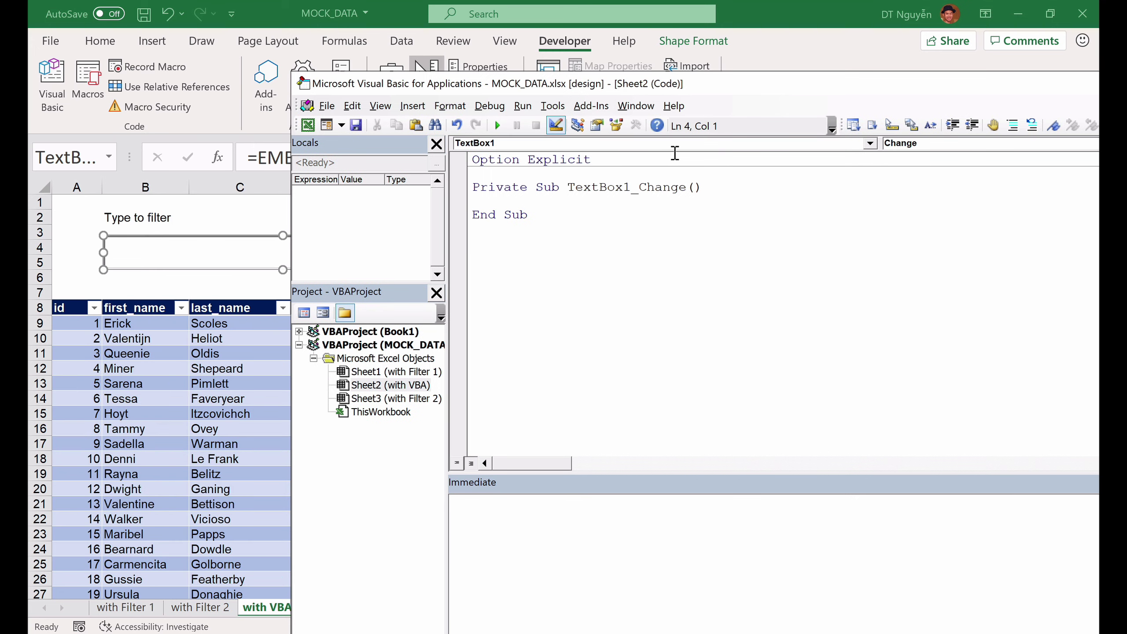
left_click(413, 399)
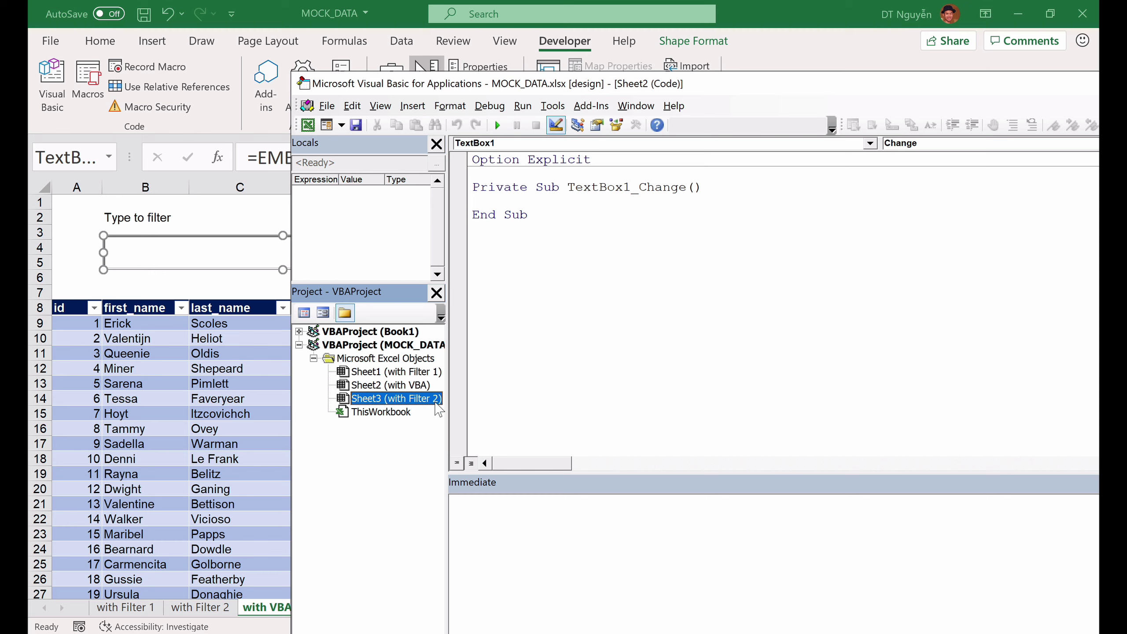
left_click(400, 386)
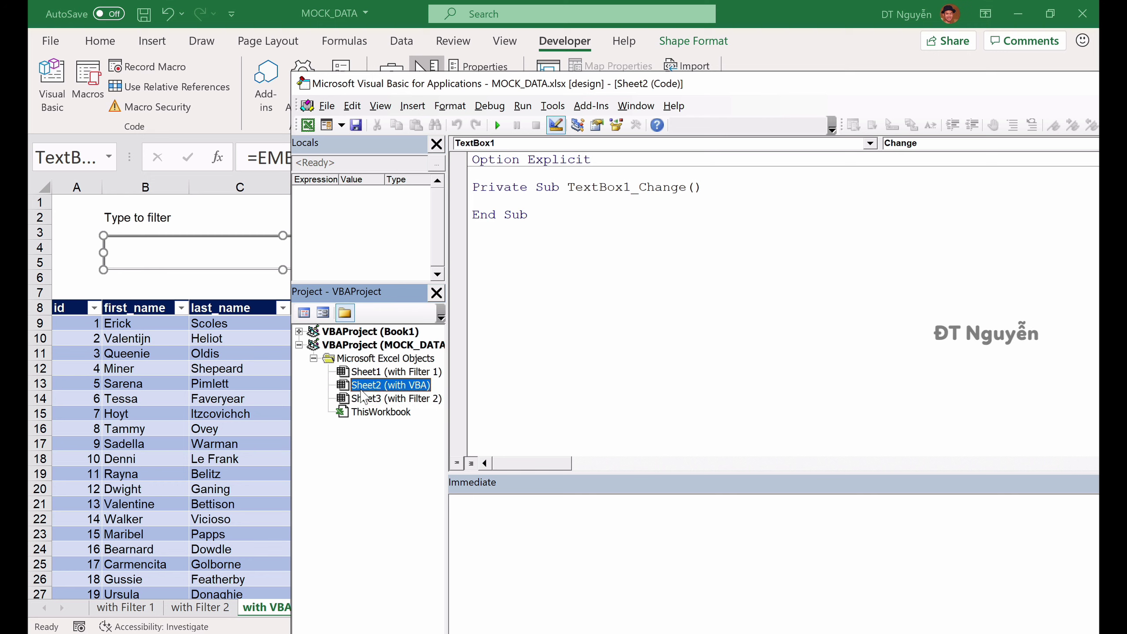
left_click(532, 200)
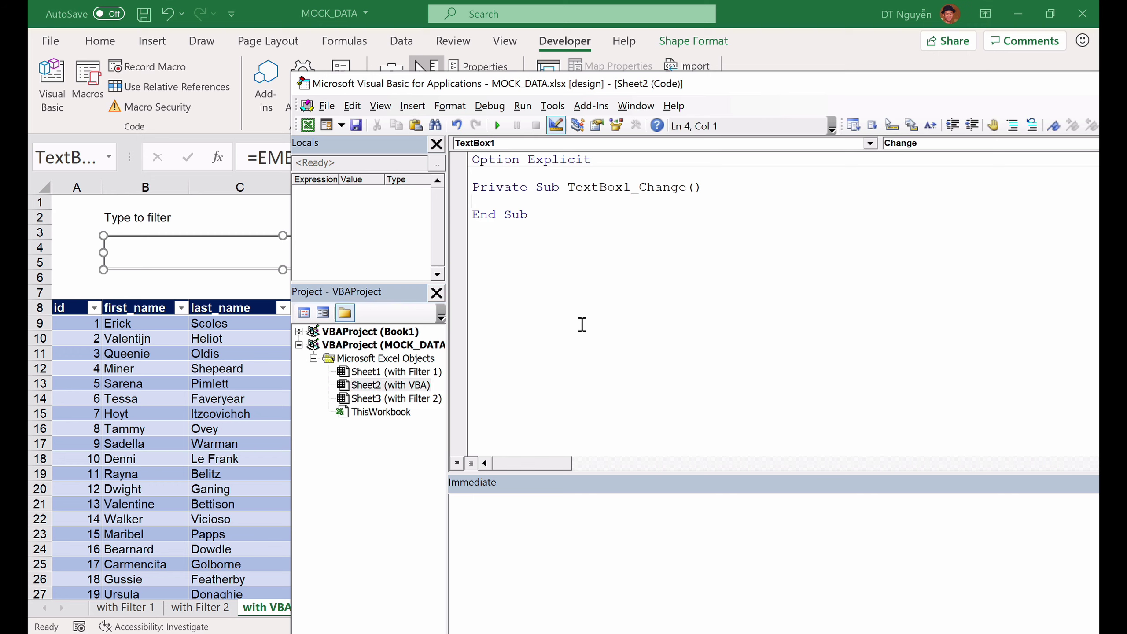
Type Sheet2.ListObjects("database").AutoFilter inside TextBox1_Change
type("Sheet2")
type(".List")
key("Tab")
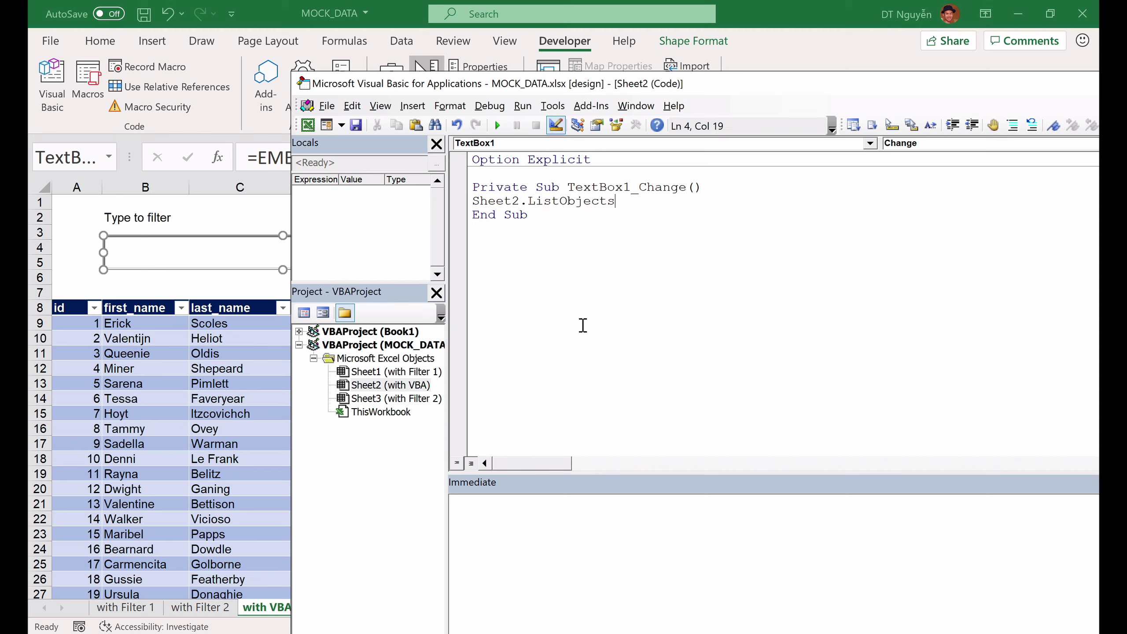
type("(")
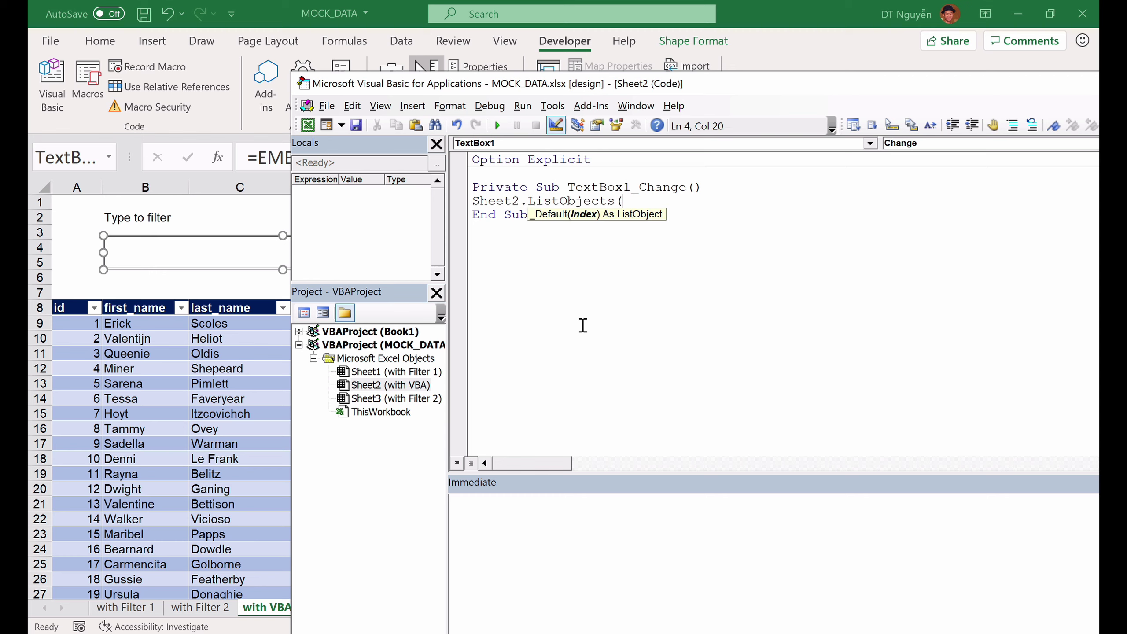
type("\"")
type("database")
type("\"")
key("Escape")
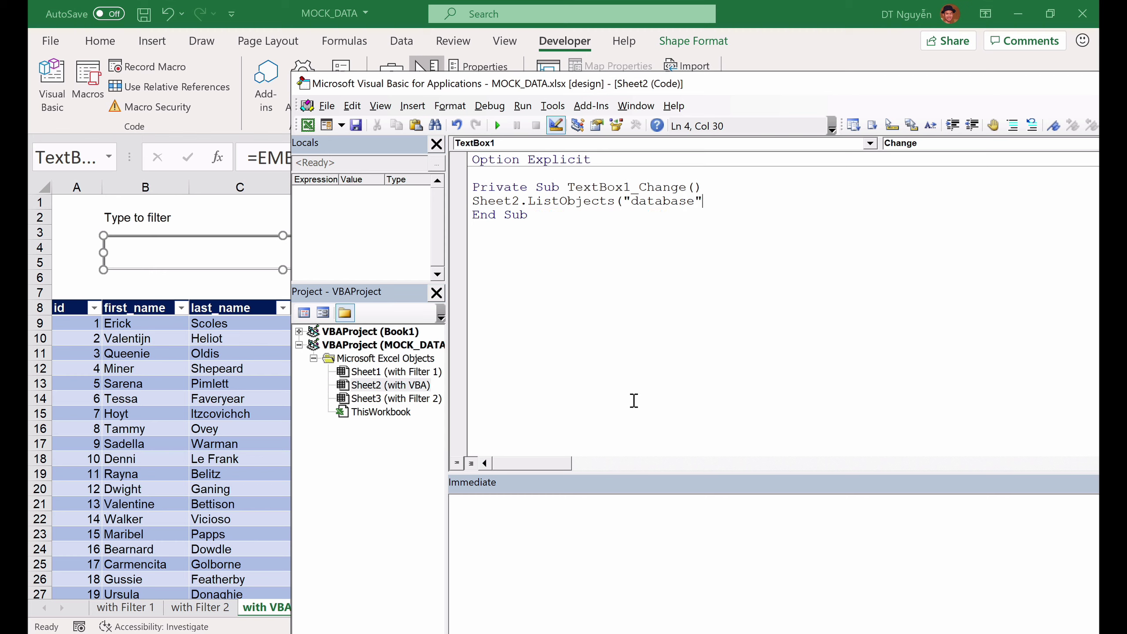
type(".Au")
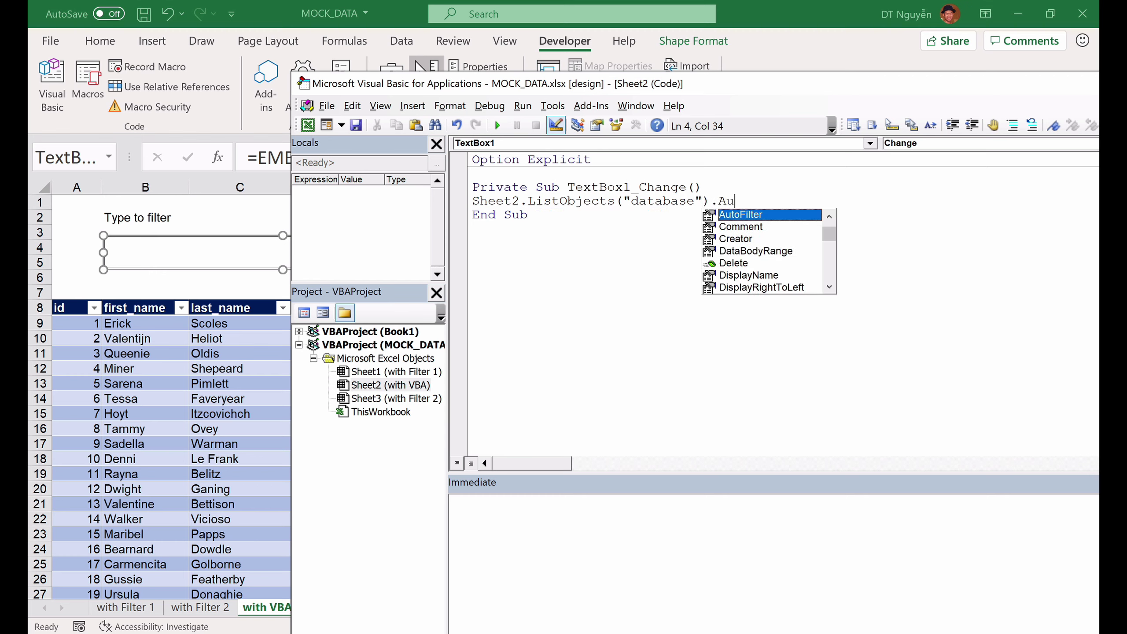
key("Tab")
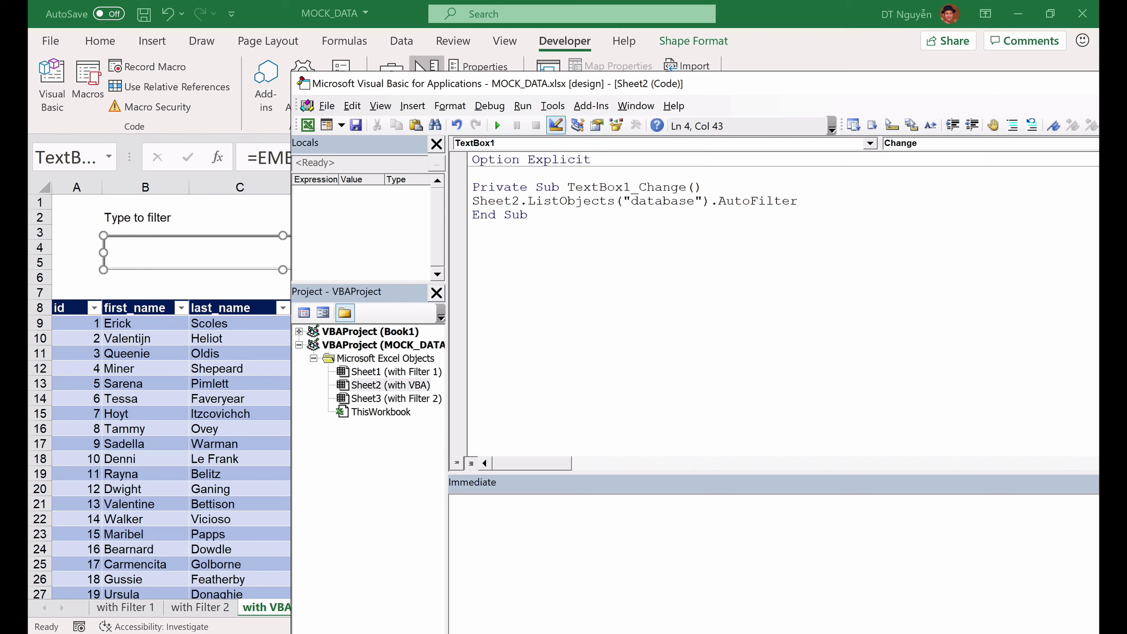
key("ctrl+space")
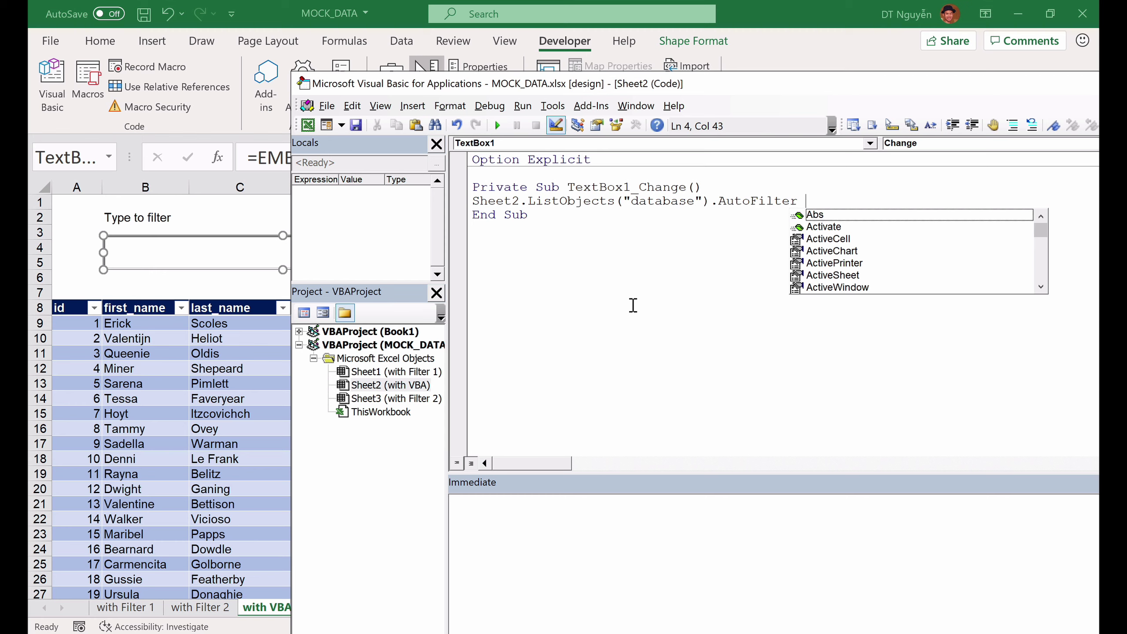
Add the arguments Field:=4, Criteria1:="*" & Sheet2.Range("F1").Value & to the AutoFilter line
type("Field")
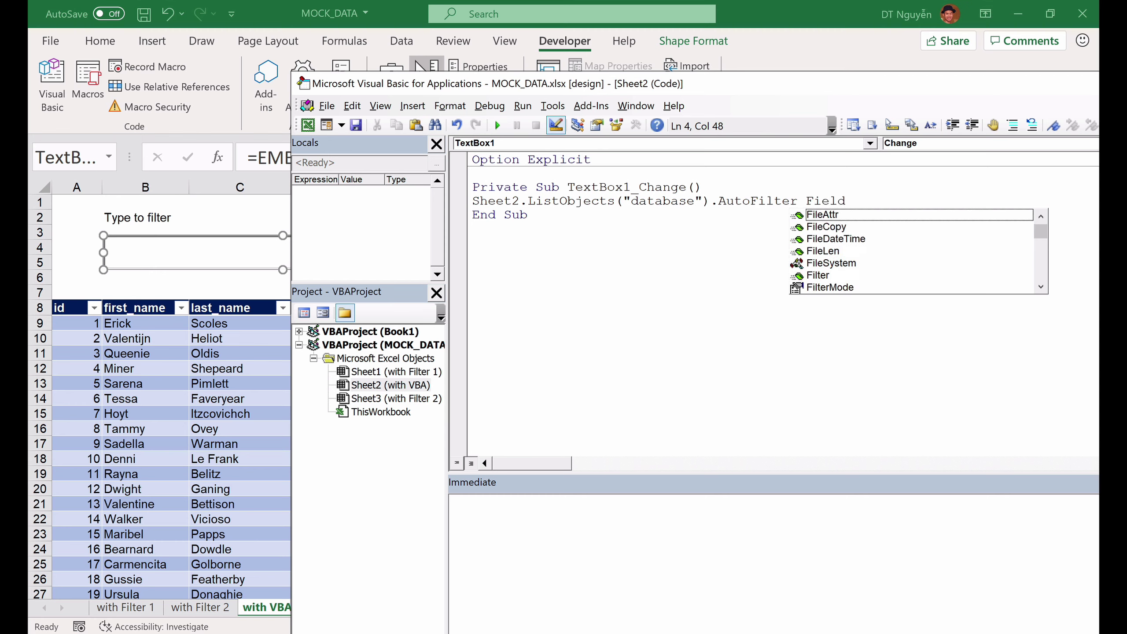
type(":=4,")
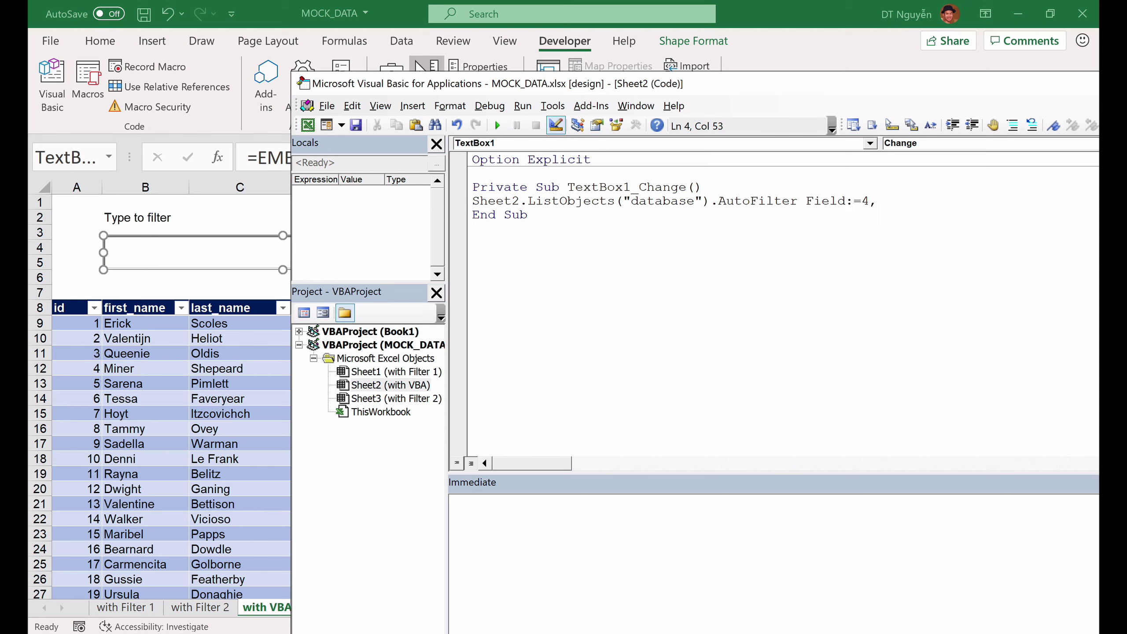
type("rite")
type("ria1")
left_click_drag(885, 202, 955, 201)
left_click(958, 201)
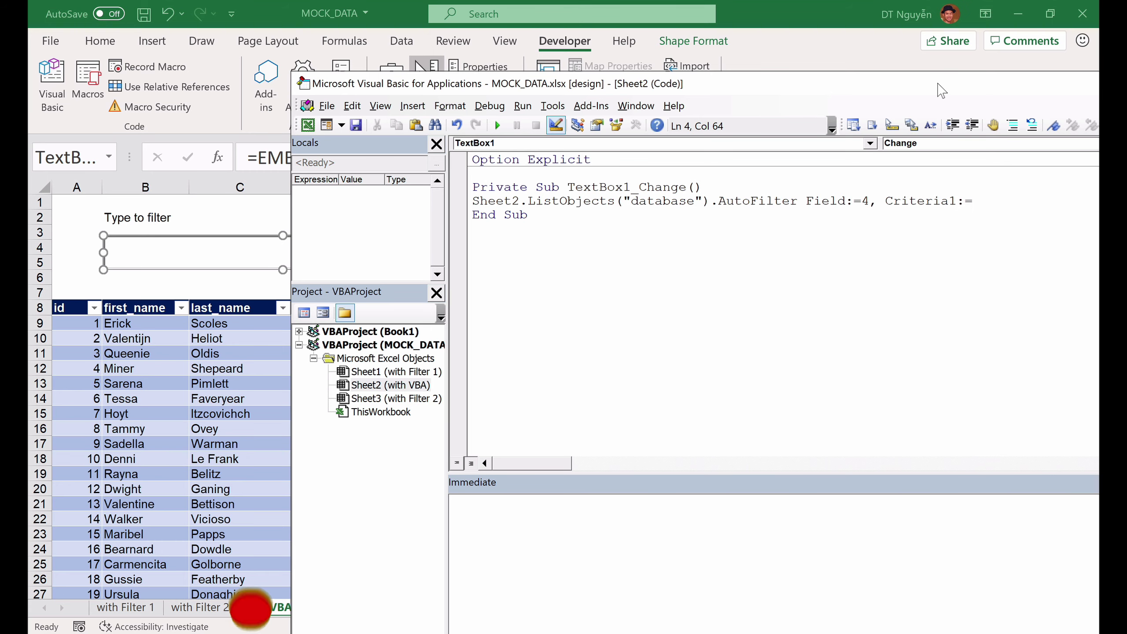
left_click_drag(947, 91, 867, 85)
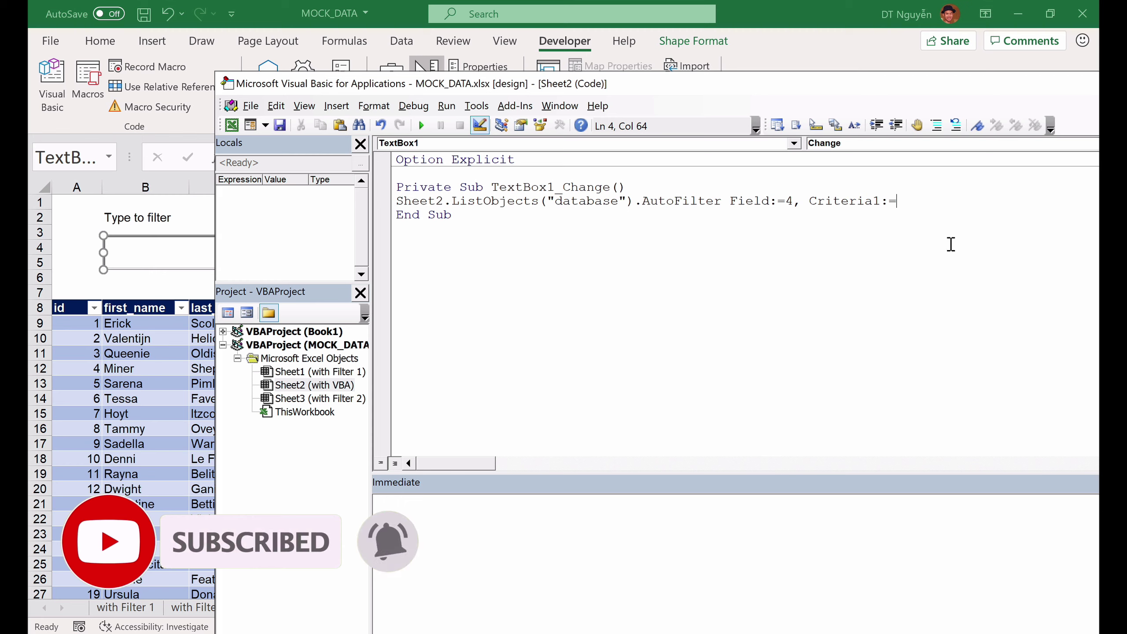
type("\"*\"*")
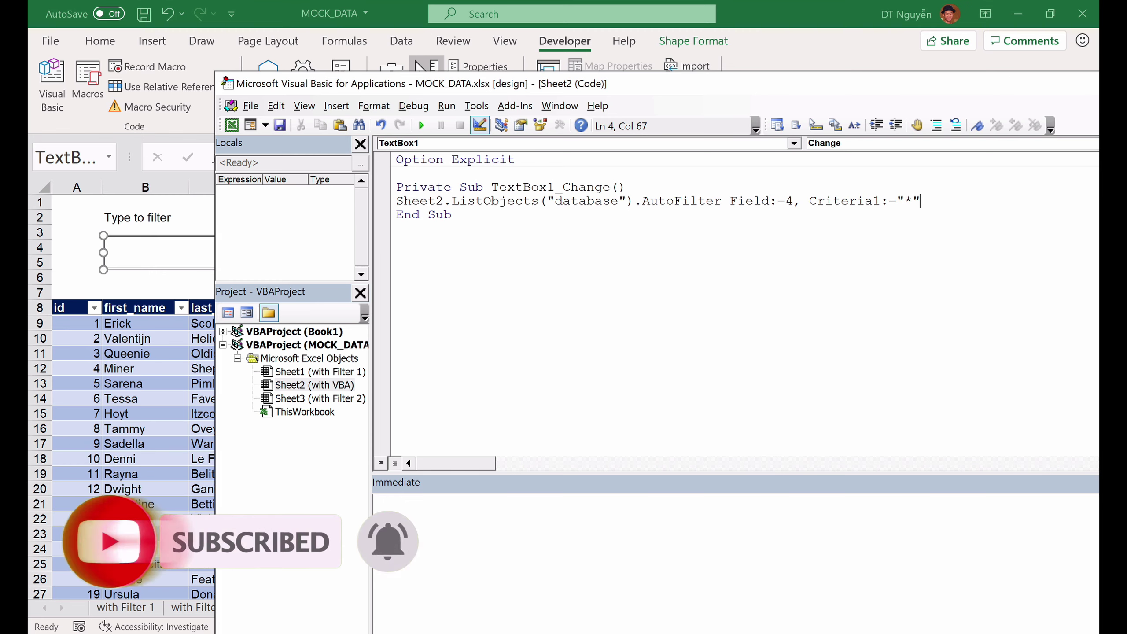
type(" &")
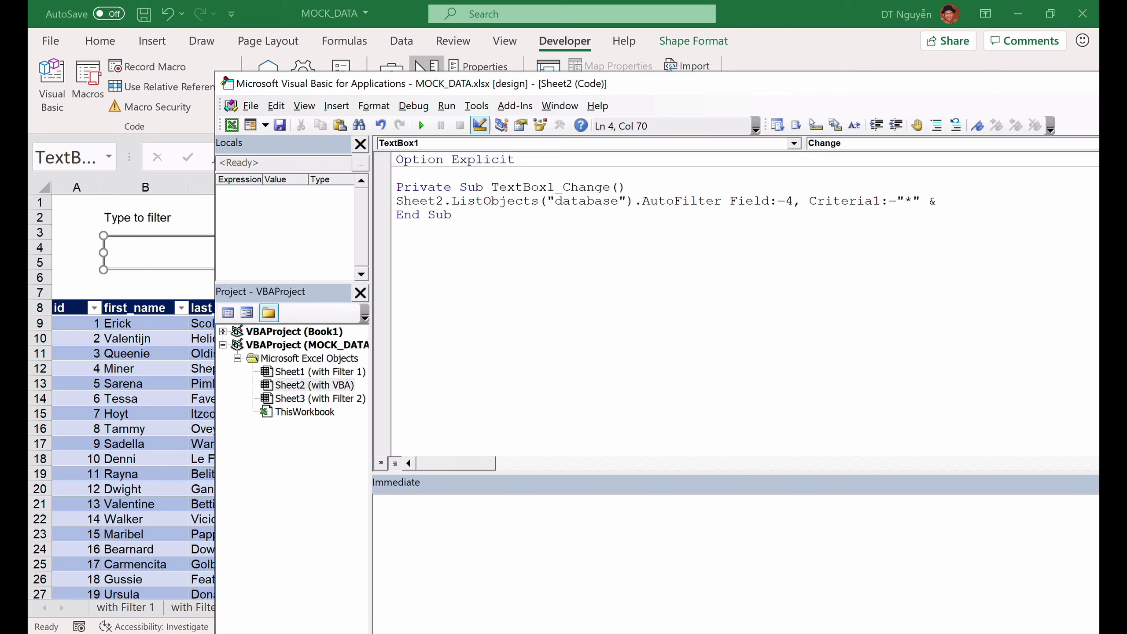
type("sheet")
type("2.range(")
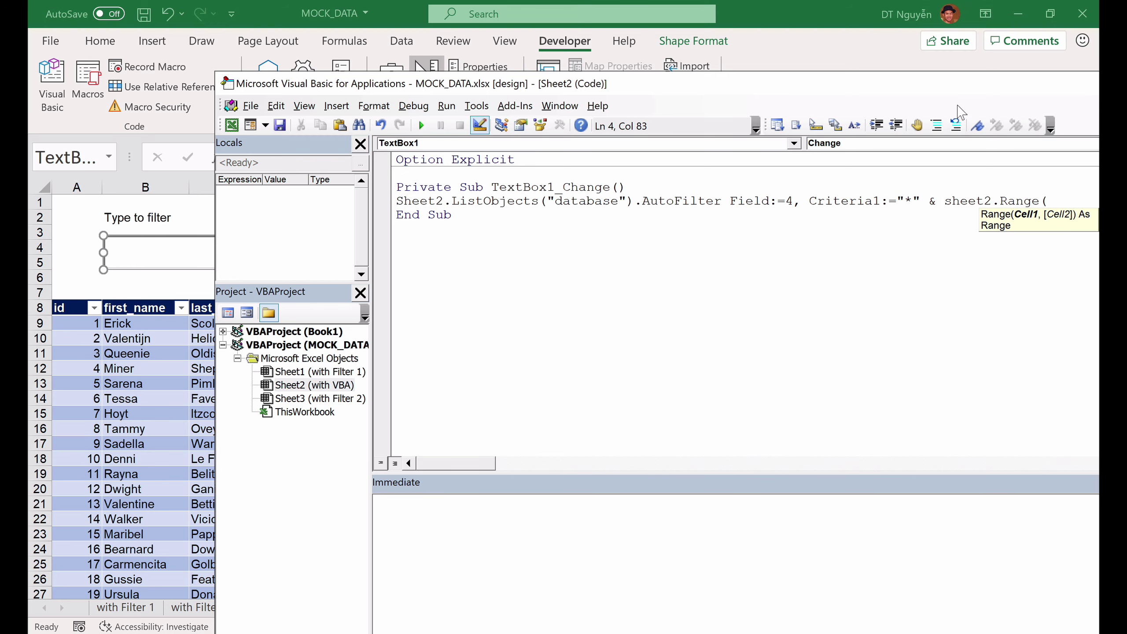
left_click_drag(972, 91, 788, 90)
type("\"F")
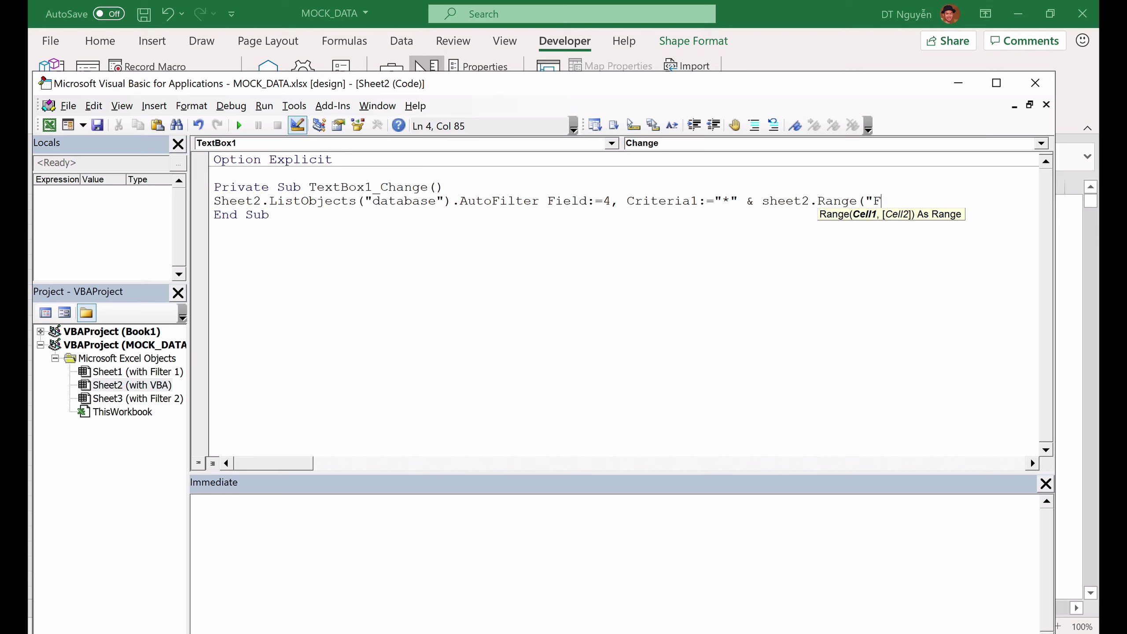
type("1\").value ")
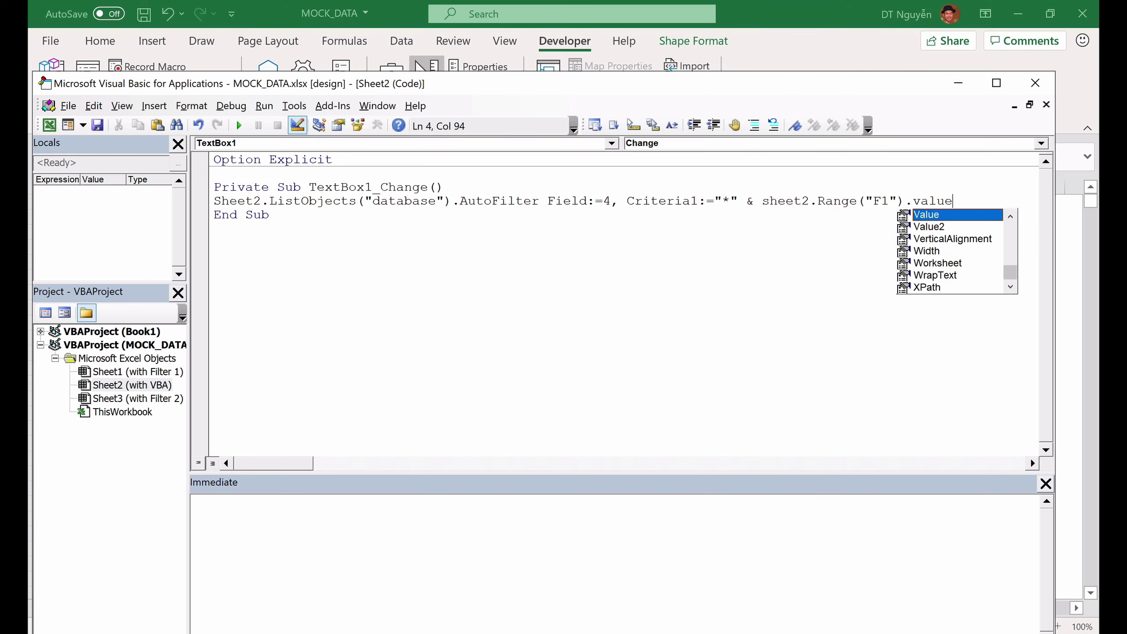
type("&")
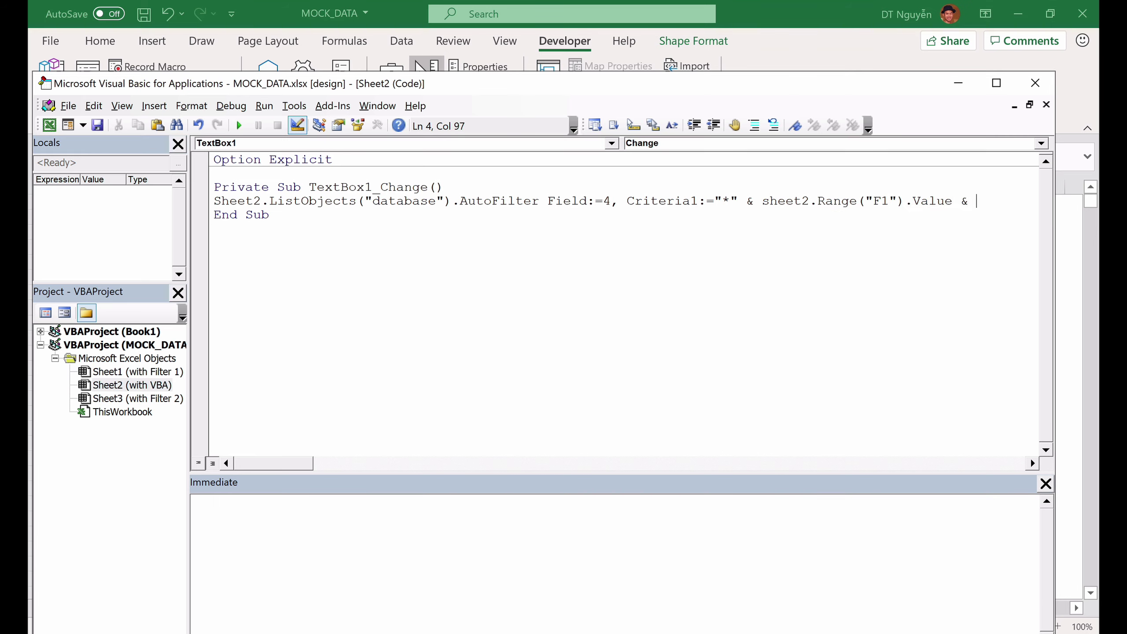
type("\"*\"")
Exit Design Mode and test the TextBox with 'a', dismissing the compile error and resetting the macro
left_click(898, 276)
key("alt+F11")
left_click(1068, 263)
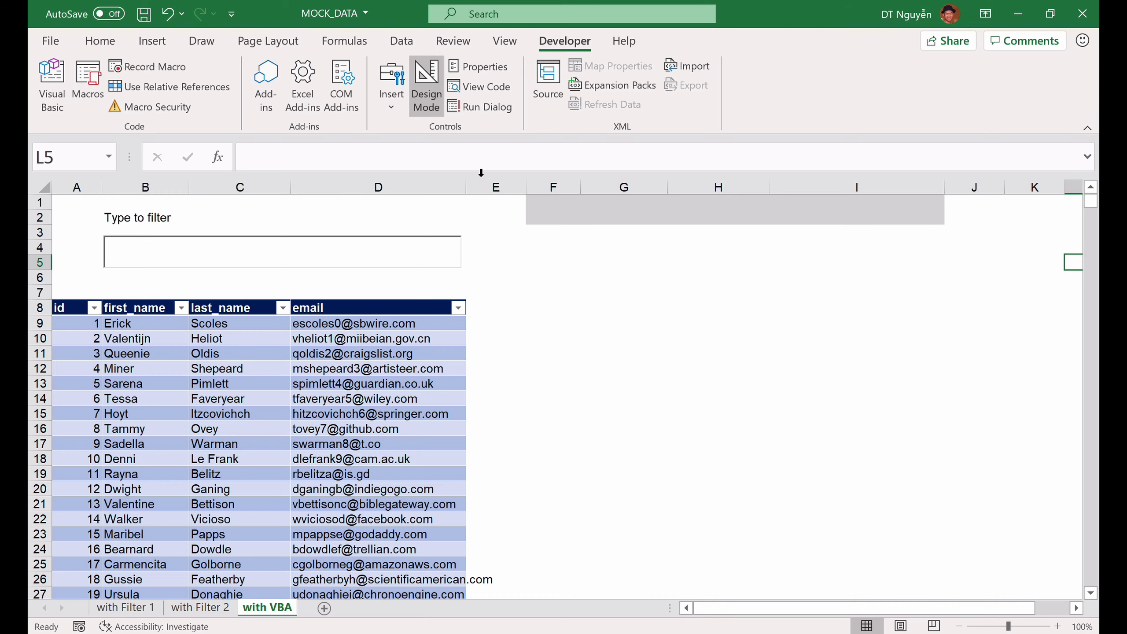
left_click(428, 105)
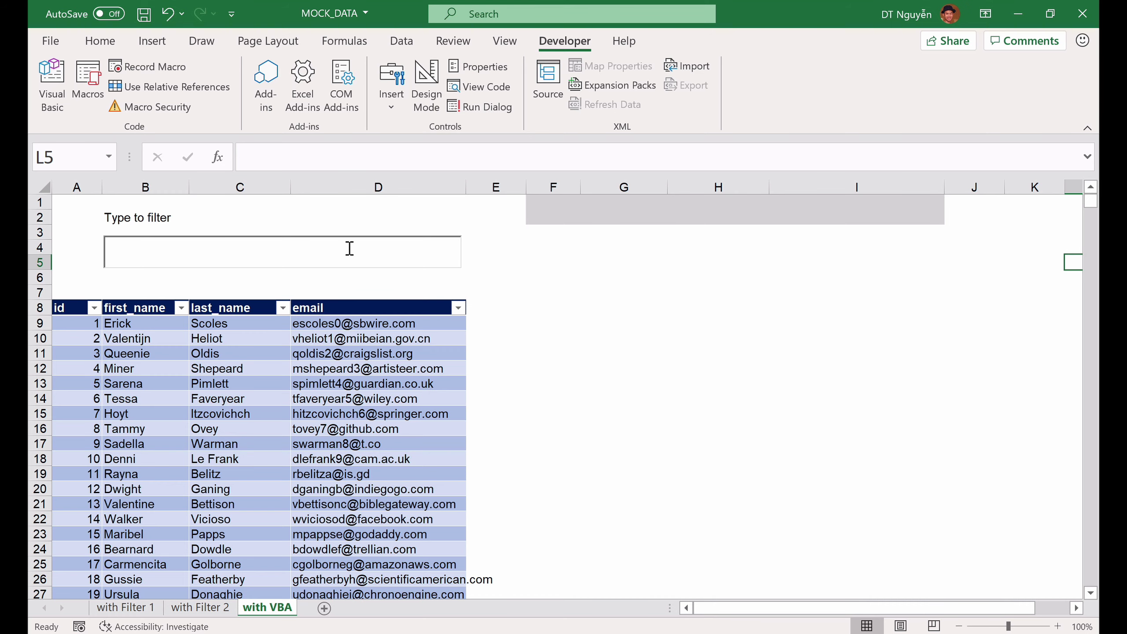
type("a")
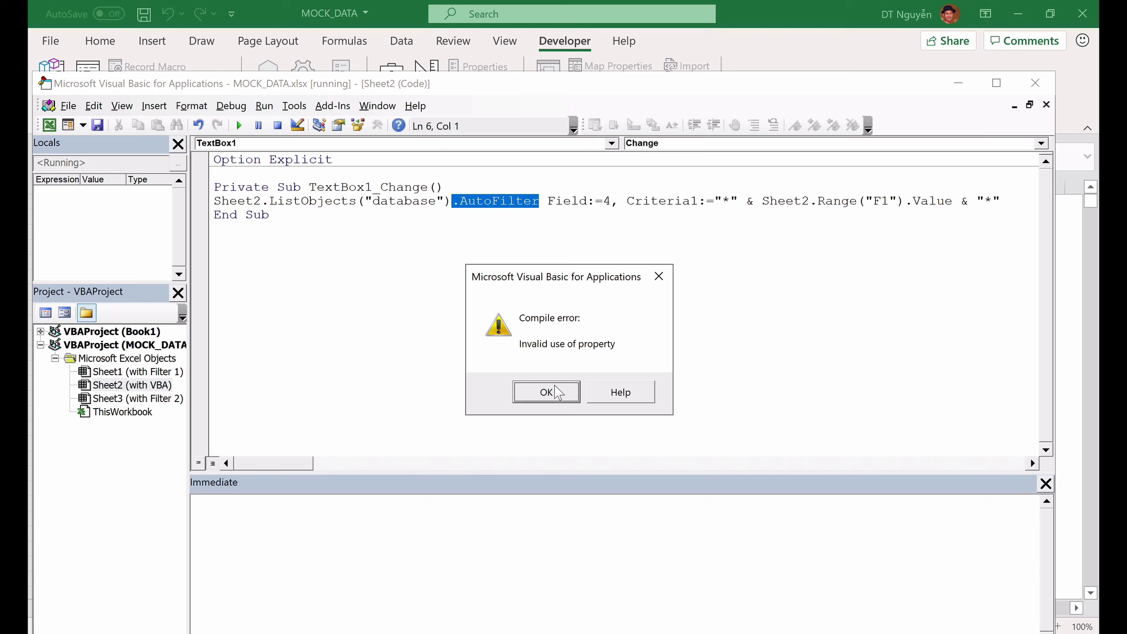
left_click(554, 391)
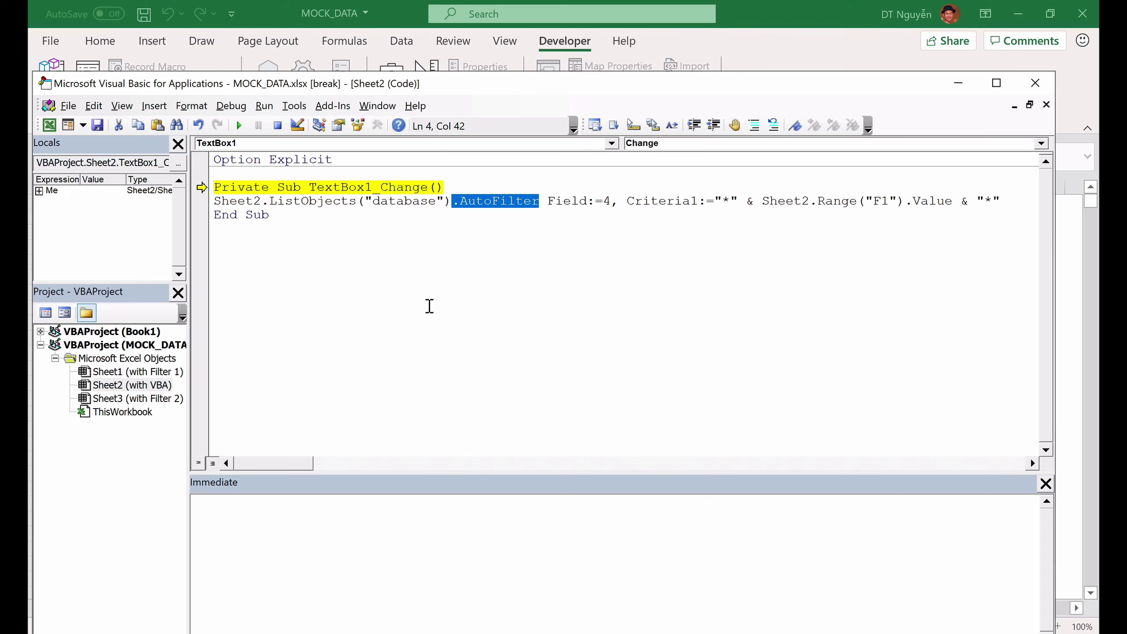
left_click(278, 133)
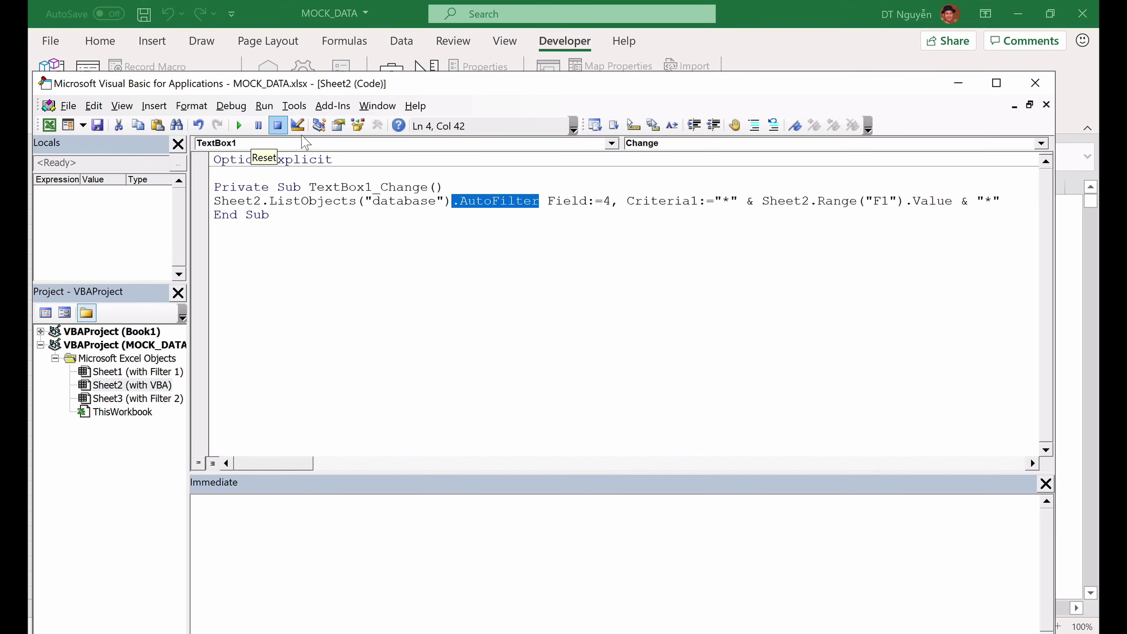
left_click(959, 85)
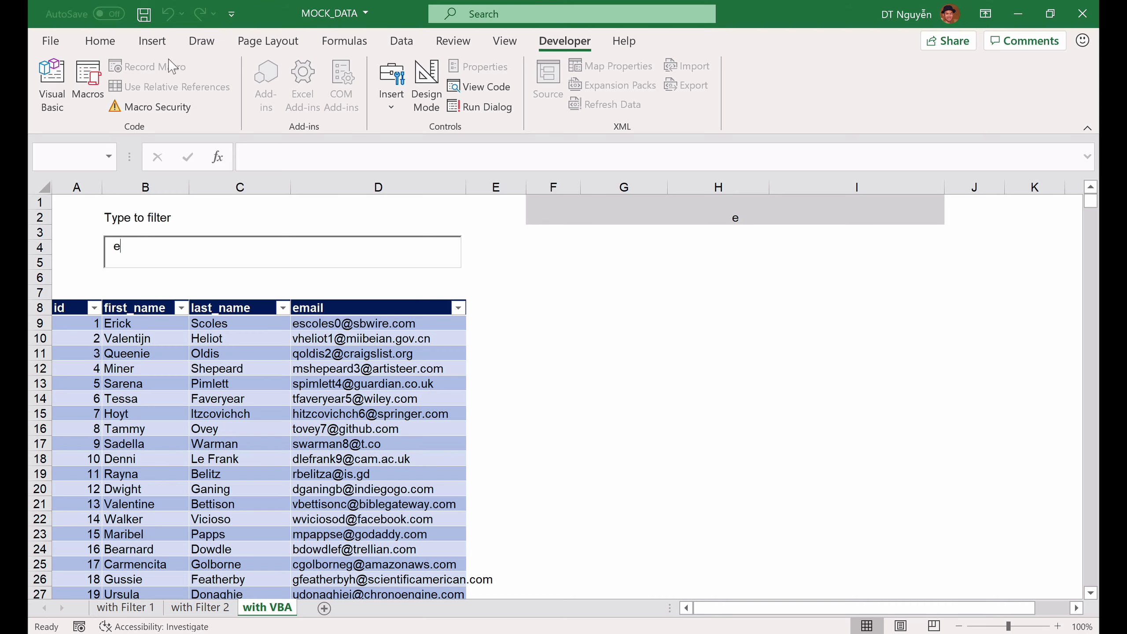
Retest with 'e', dismiss the repeated compile error, reset, and return to the sheet
left_click(536, 271)
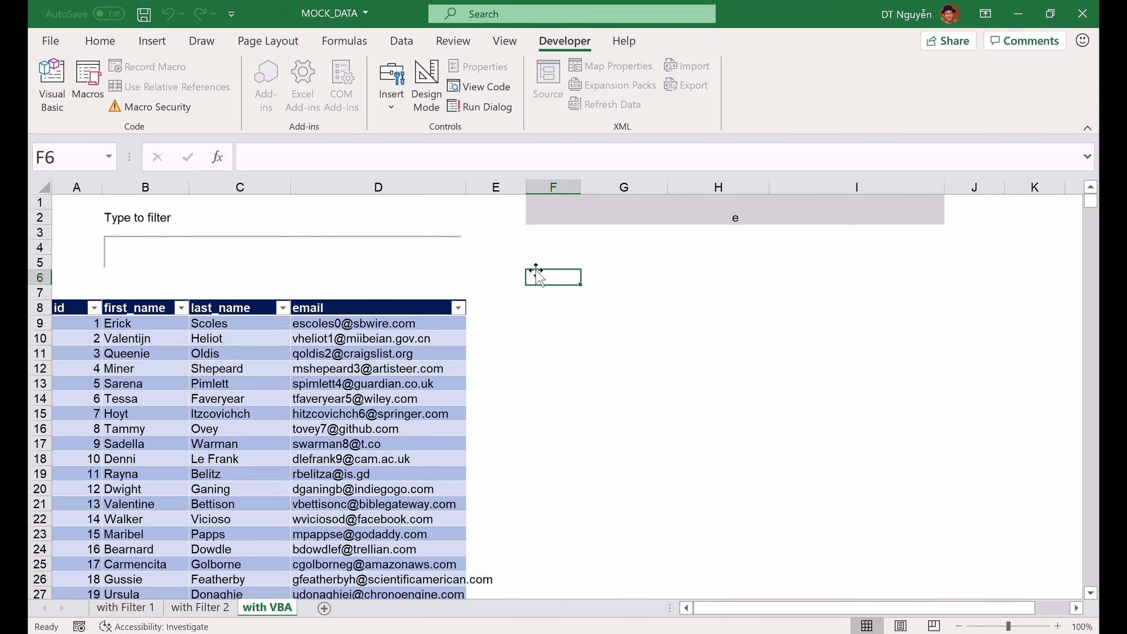
left_click(229, 249)
type("e")
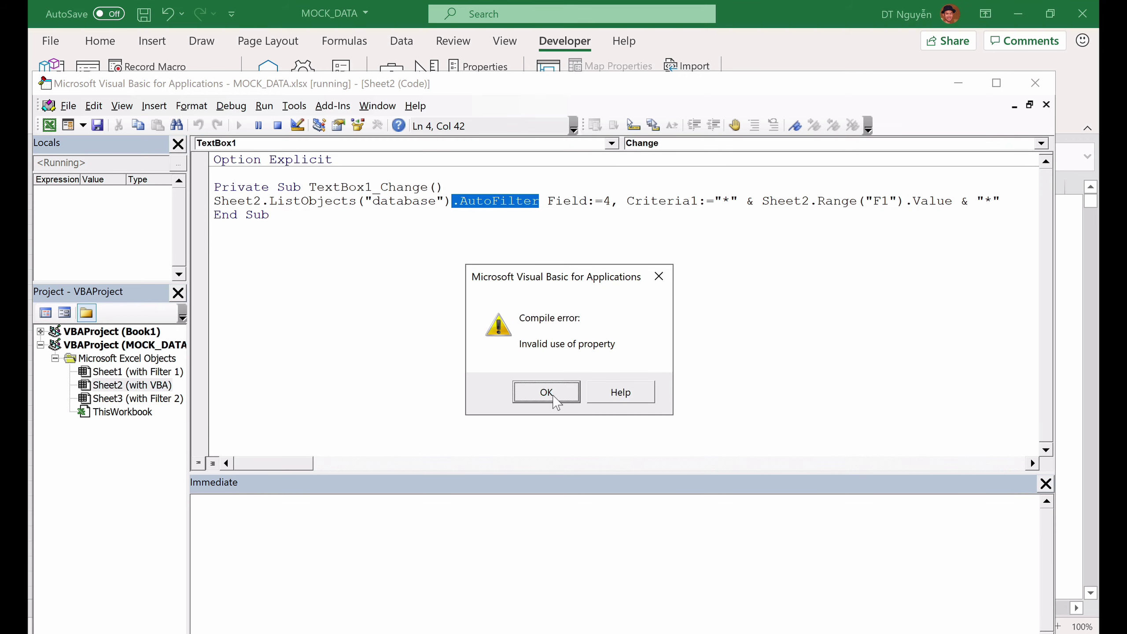
left_click(552, 396)
left_click(277, 129)
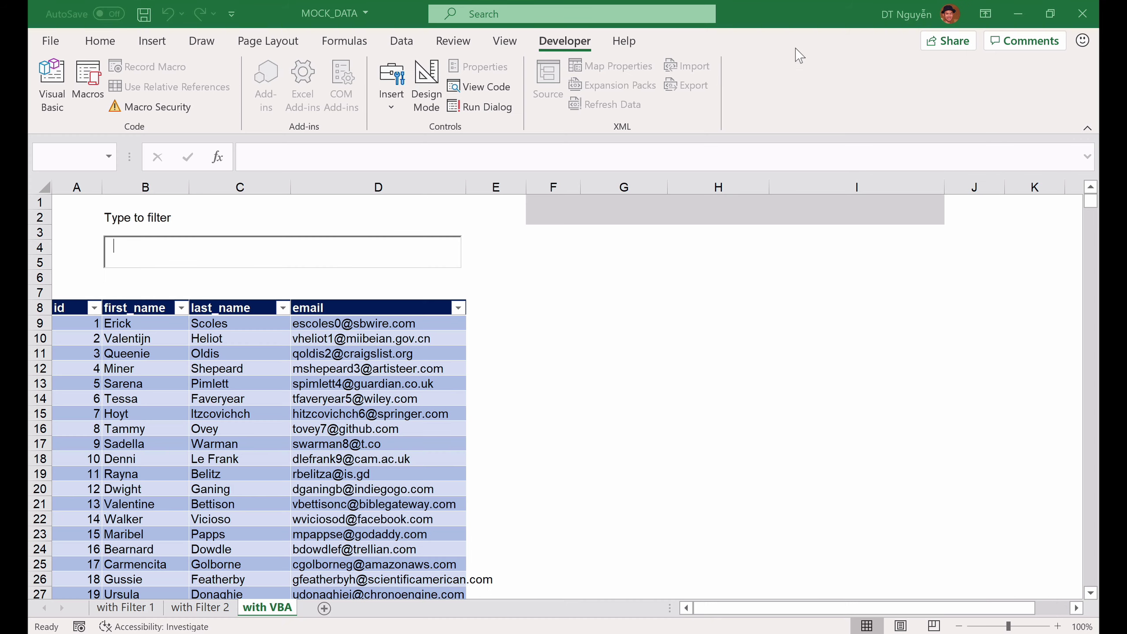
left_click(783, 50)
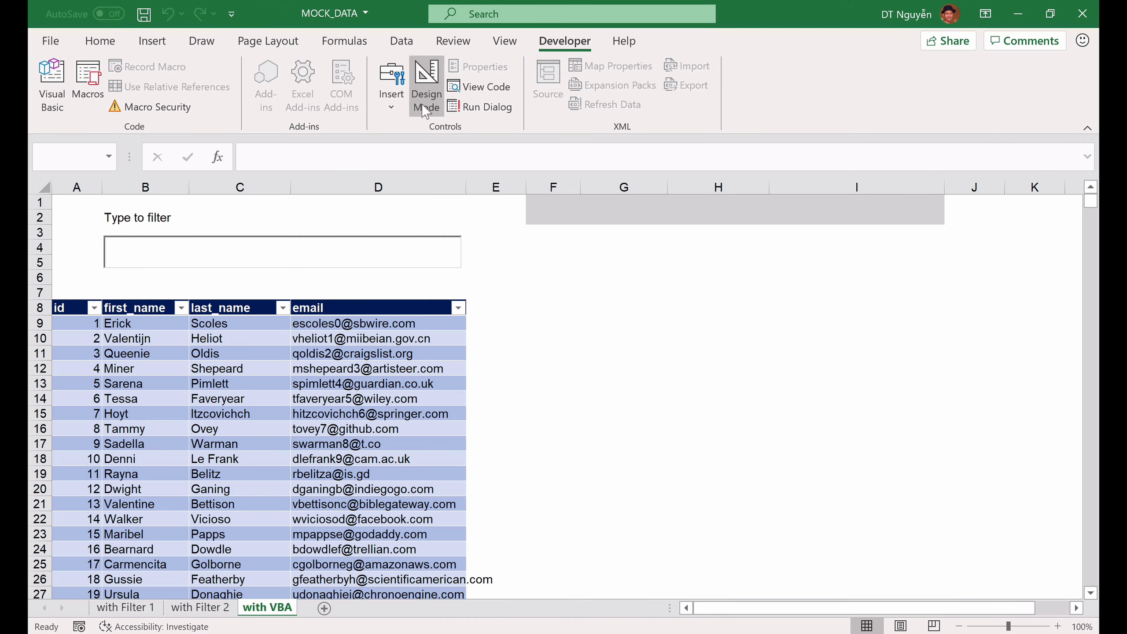
left_click(546, 306)
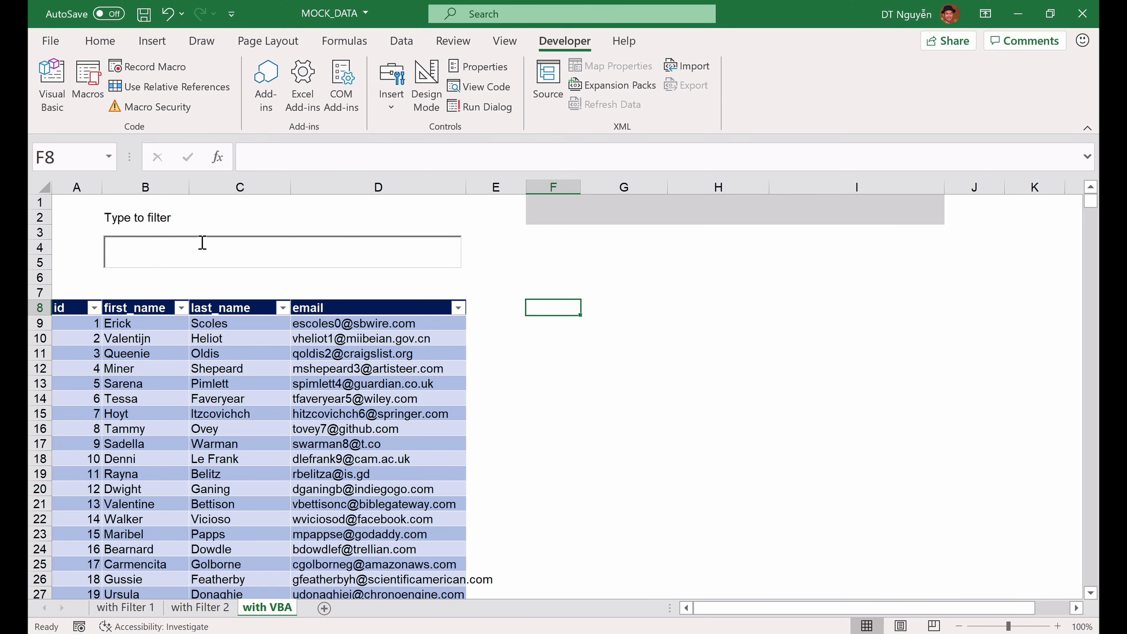
Record a macro that filters the email column to entries containing 'aa', then open the VBA editor
left_click(153, 70)
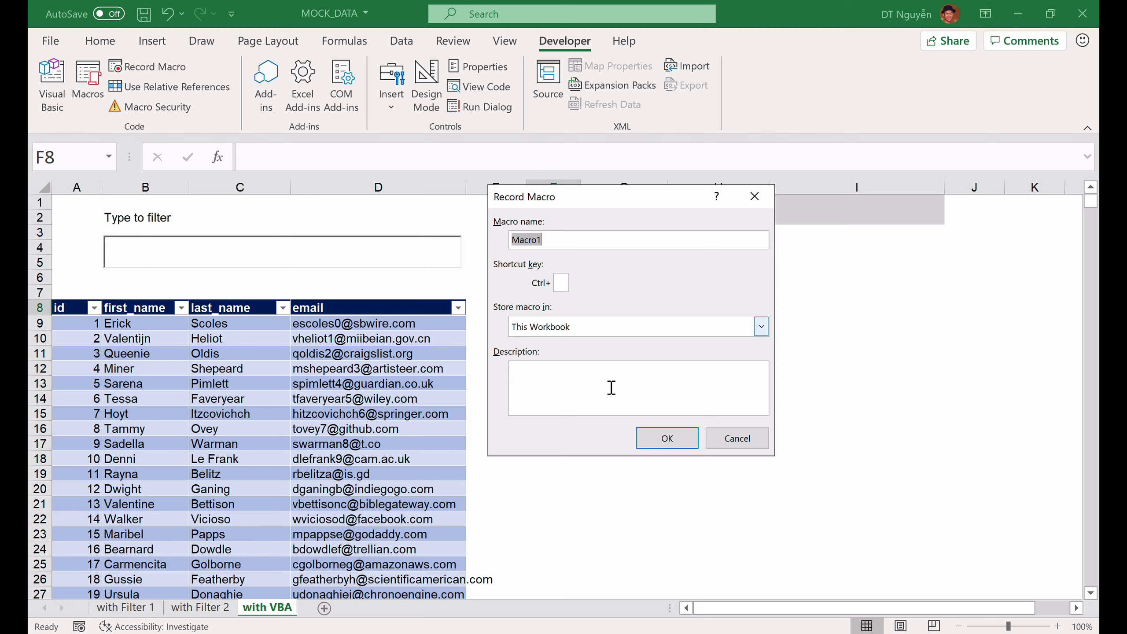
left_click(666, 439)
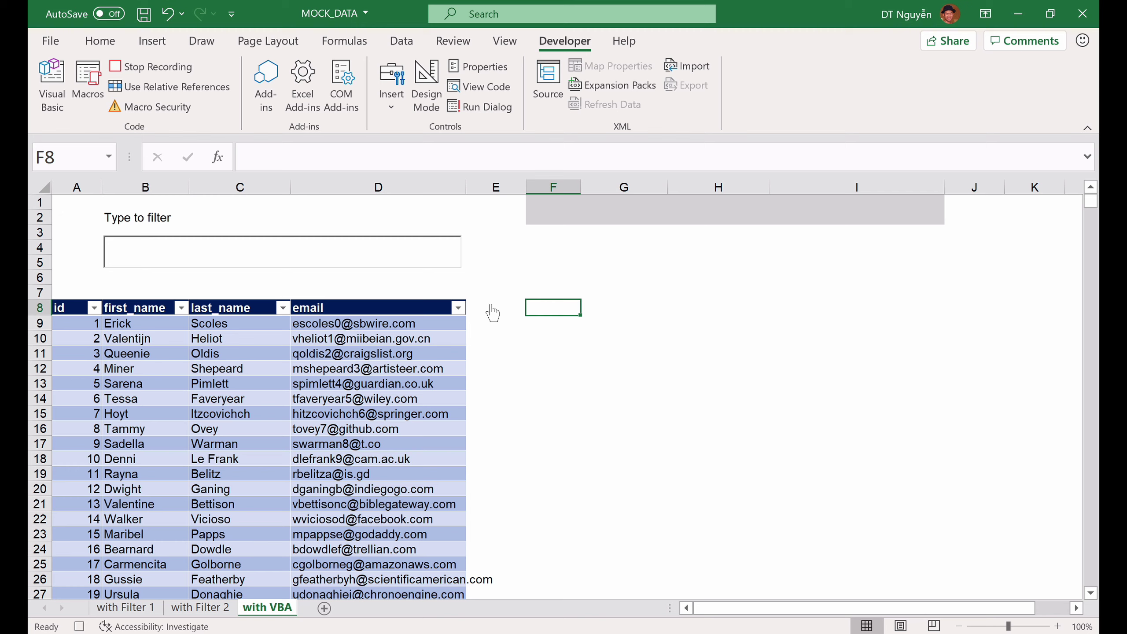
left_click(458, 308)
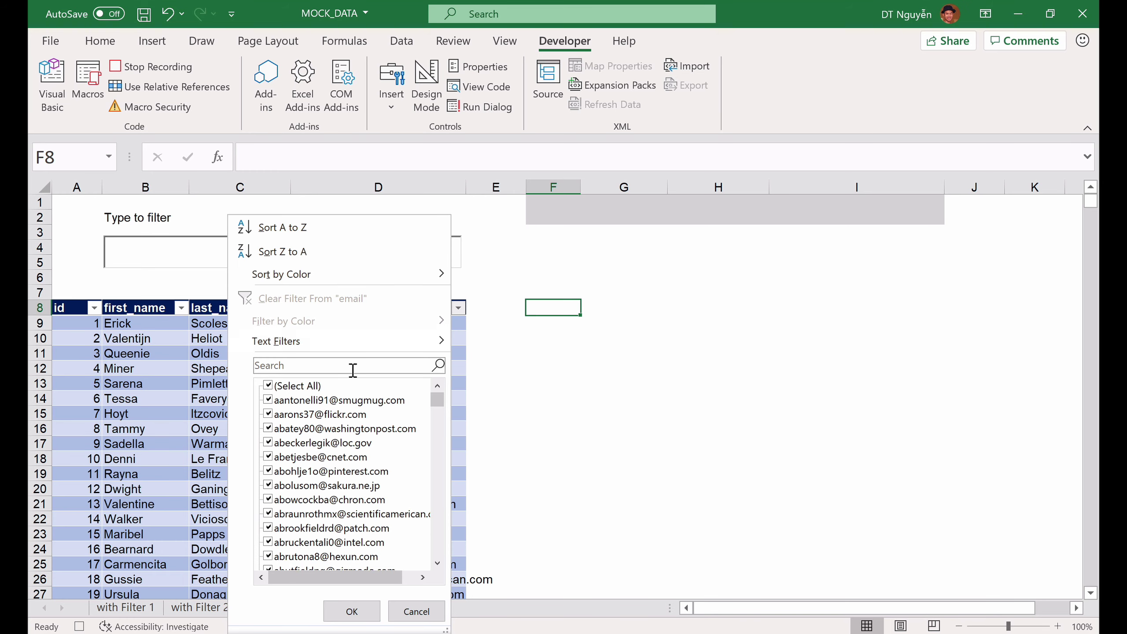
left_click(352, 367)
type("aa")
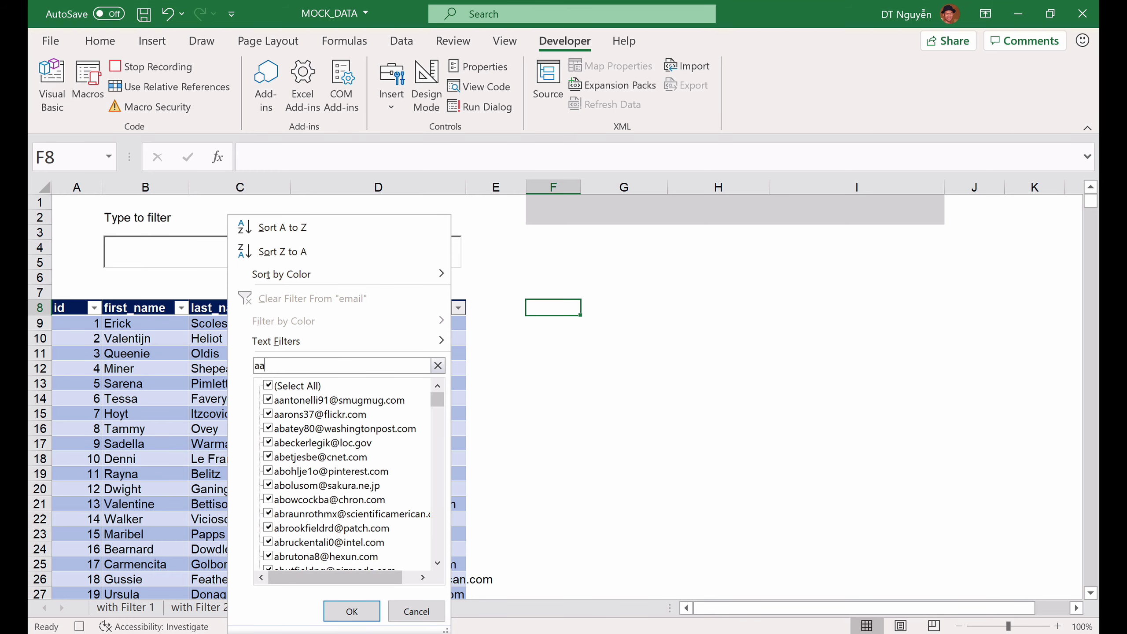
left_click(352, 612)
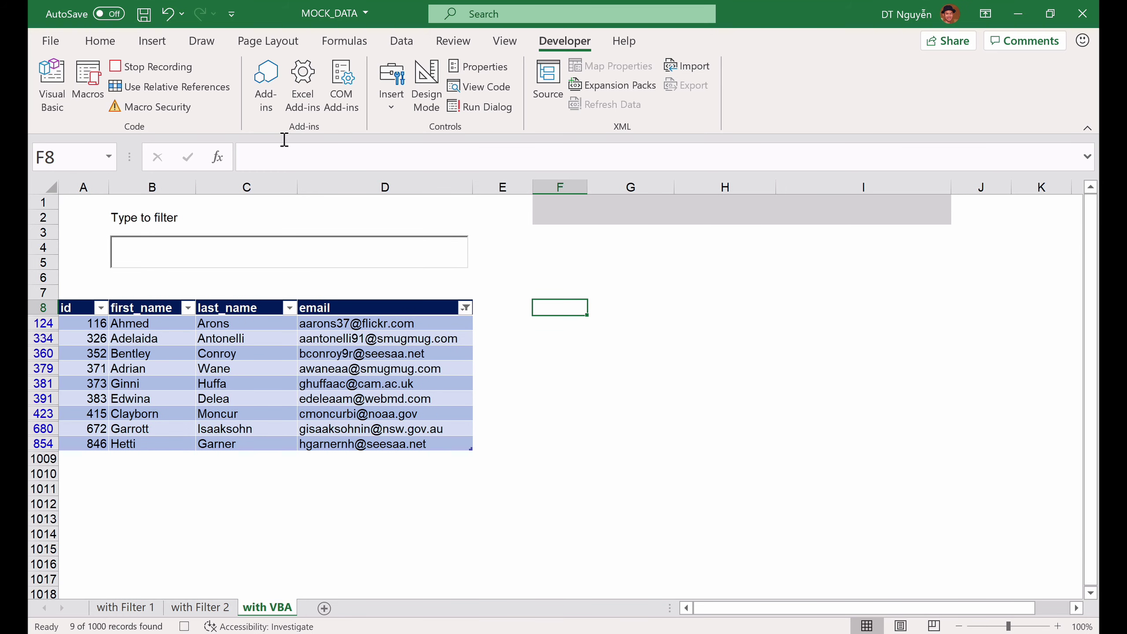
left_click(169, 67)
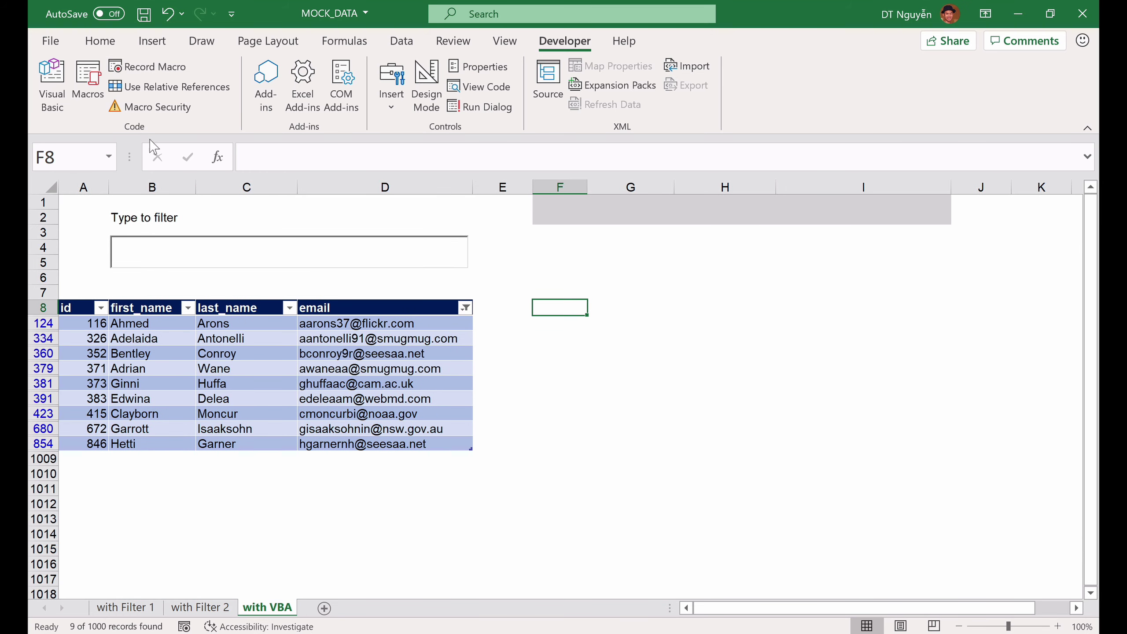
left_click(53, 103)
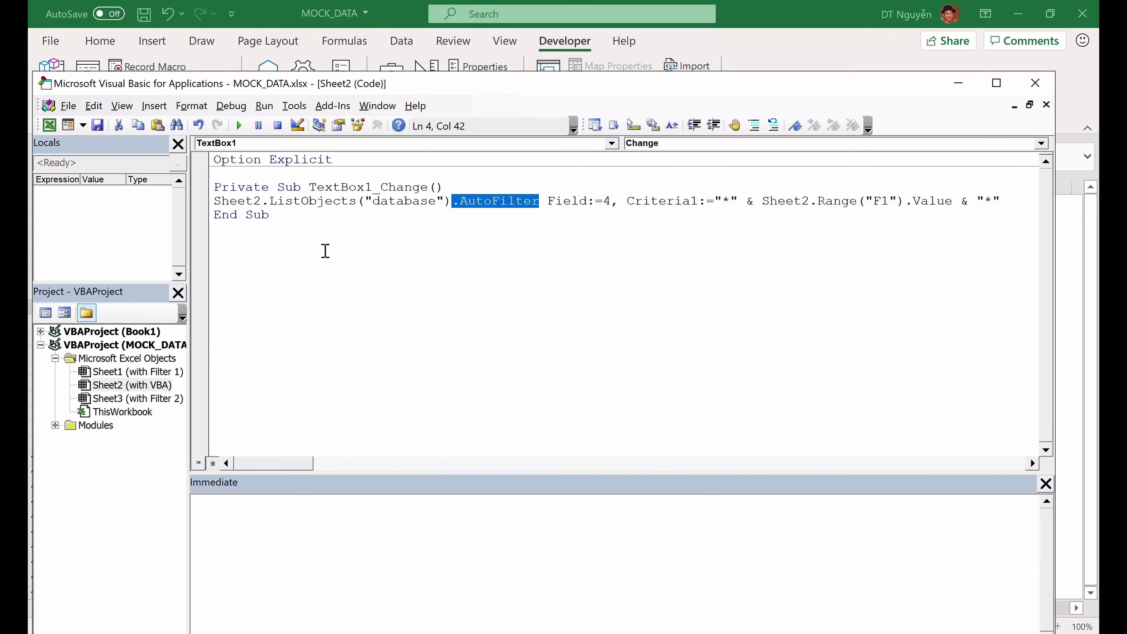
Open Module1 and select the '.Range' part of its recorded AutoFilter code
left_click(55, 425)
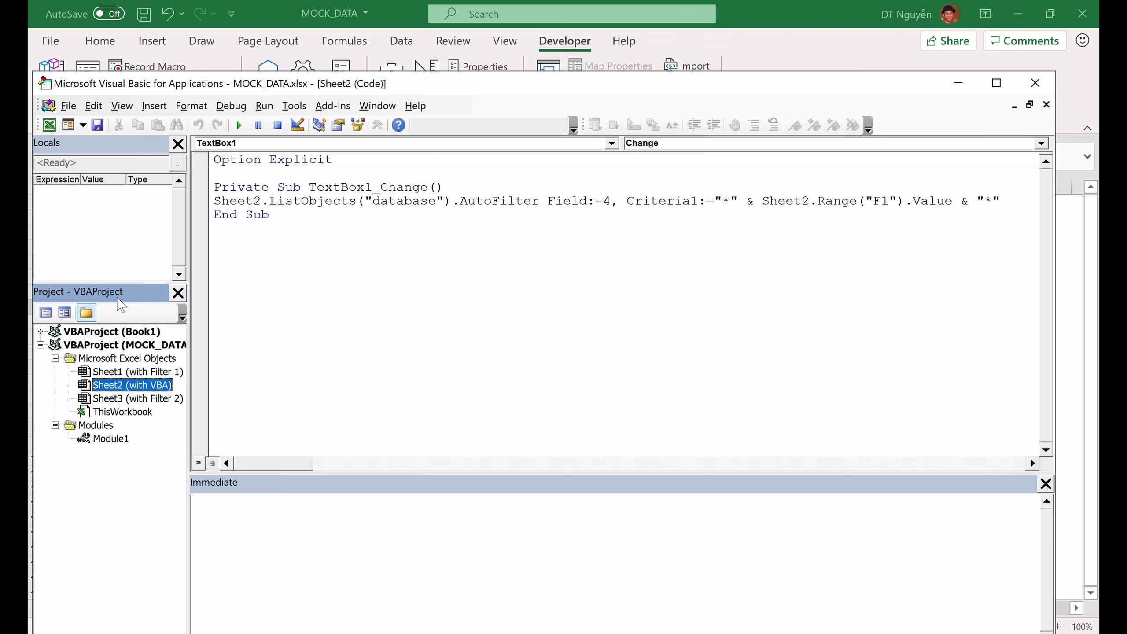
left_click(122, 106)
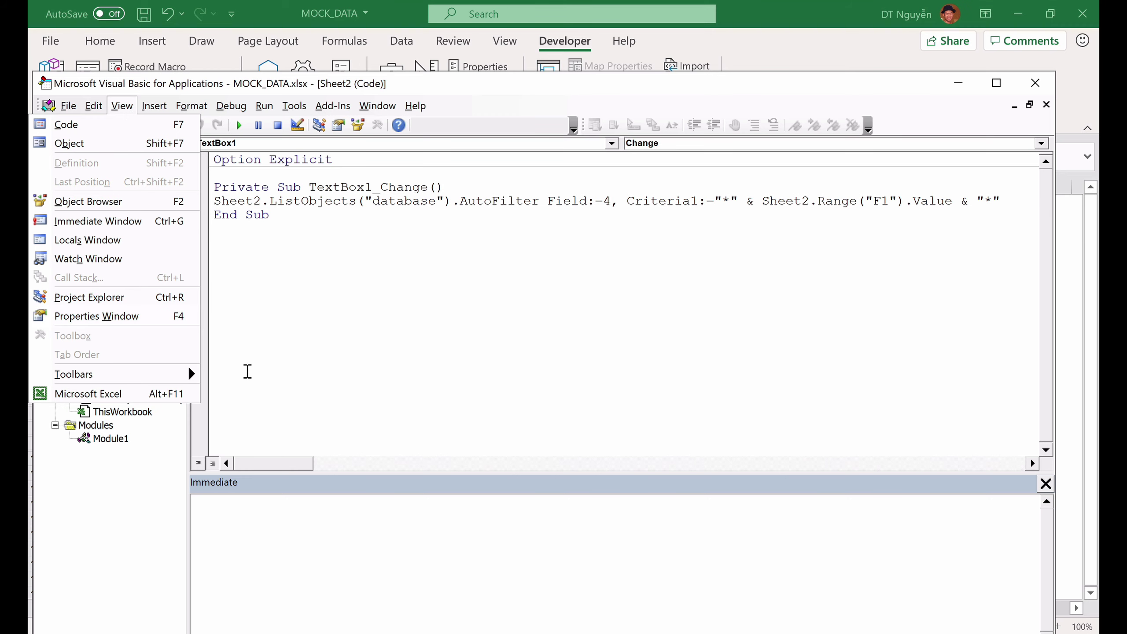
left_click(116, 440)
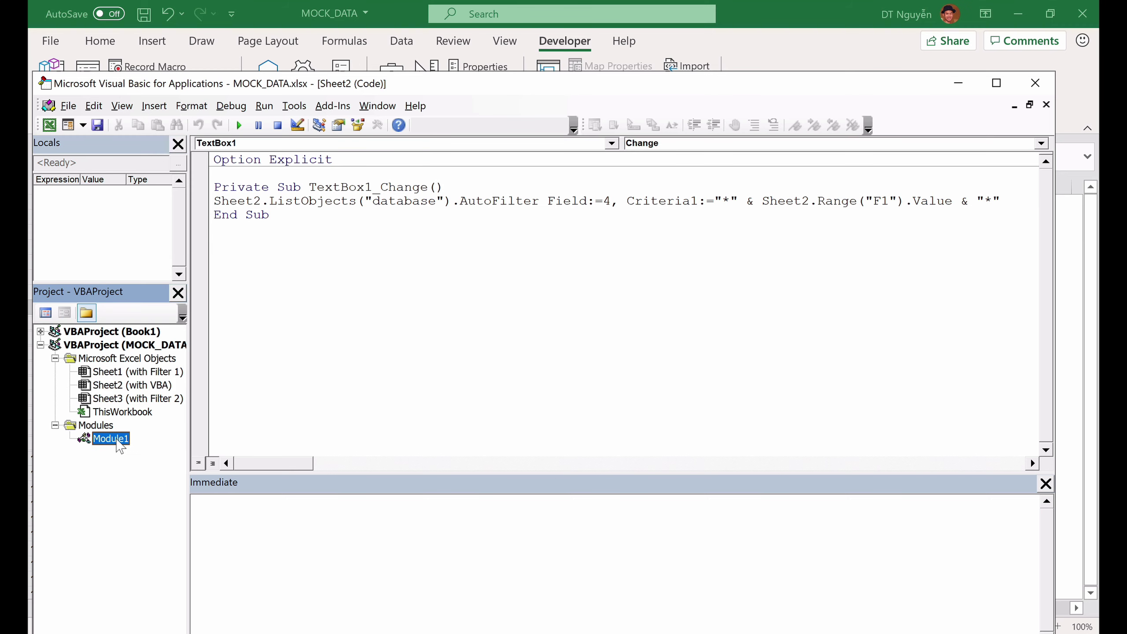
double_click(115, 439)
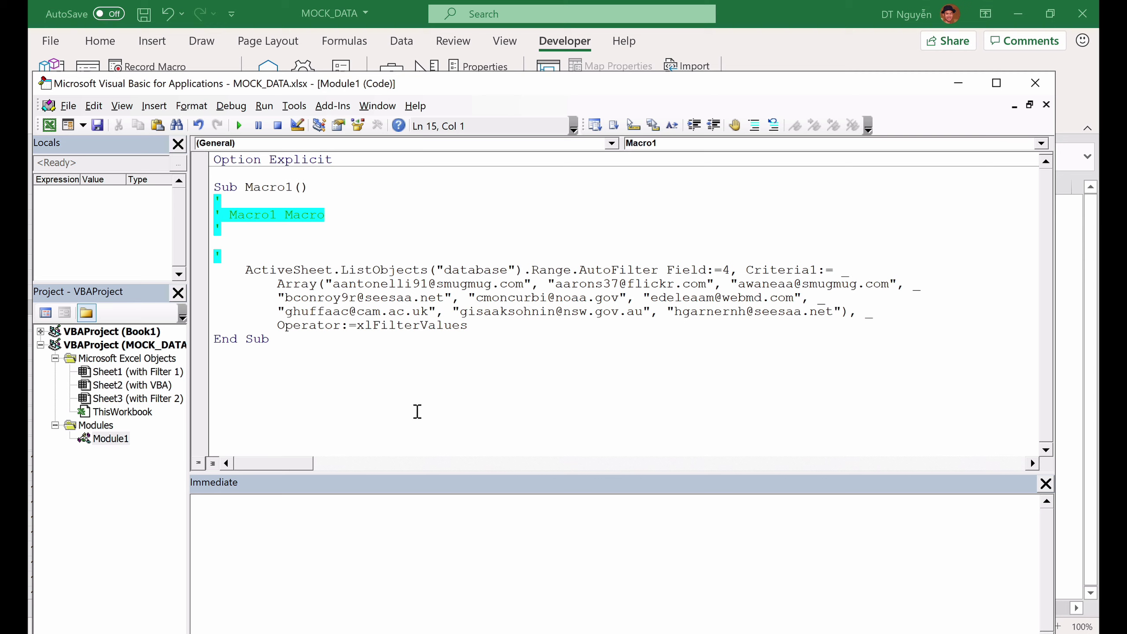
double_click(527, 271)
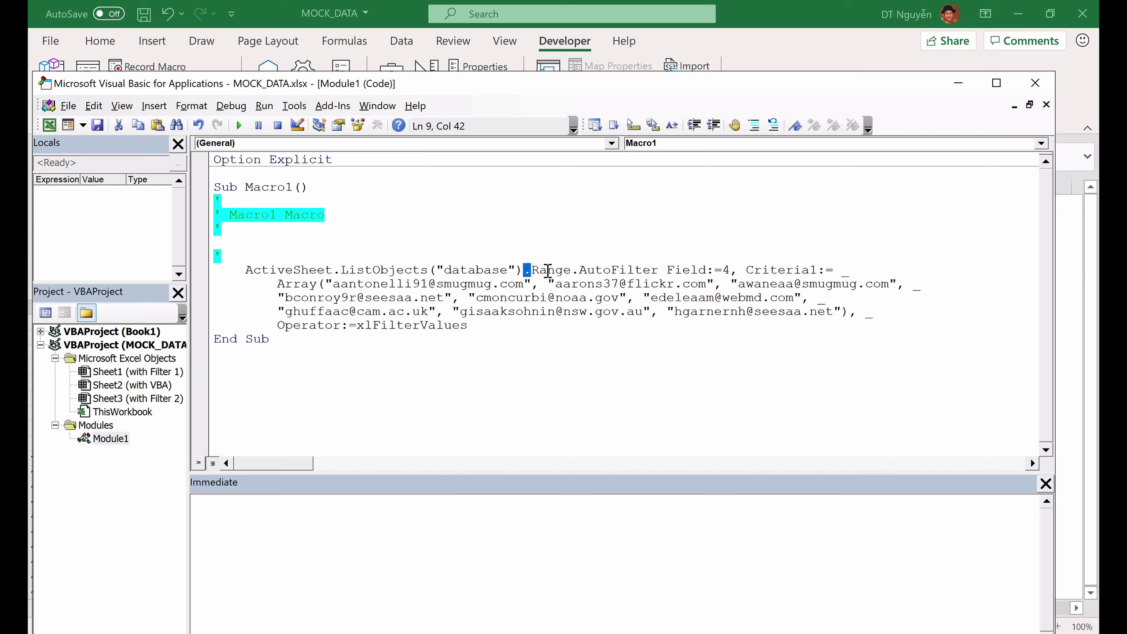
left_click_drag(548, 271, 569, 269)
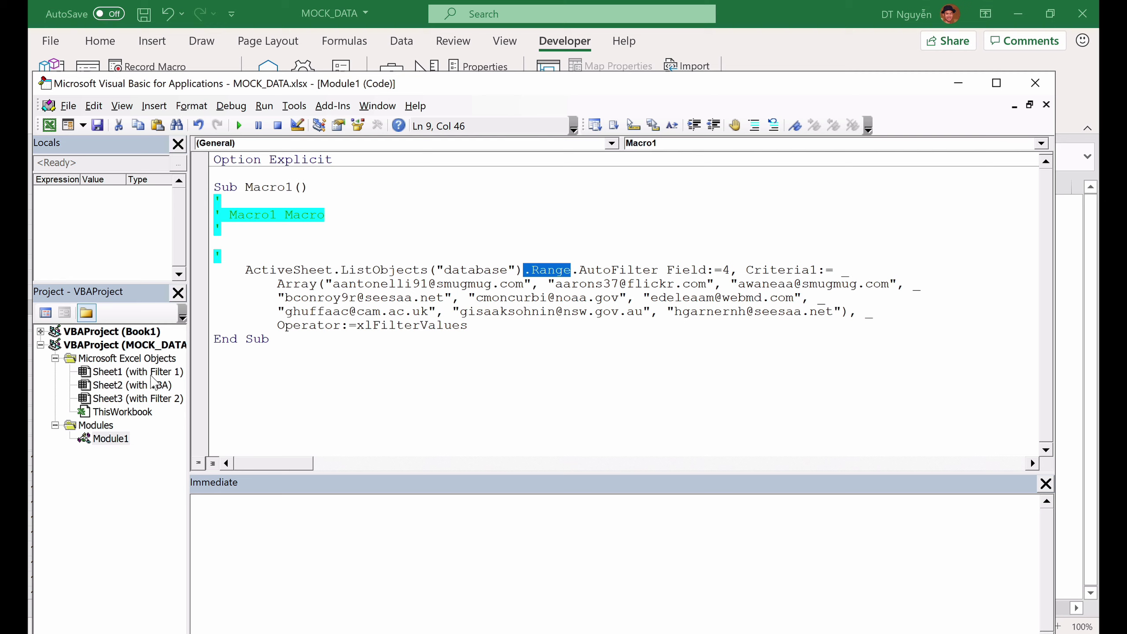
Insert '.Range' before '.AutoFilter' in Sheet2's TextBox1_Change, then close the VBA editor
double_click(119, 386)
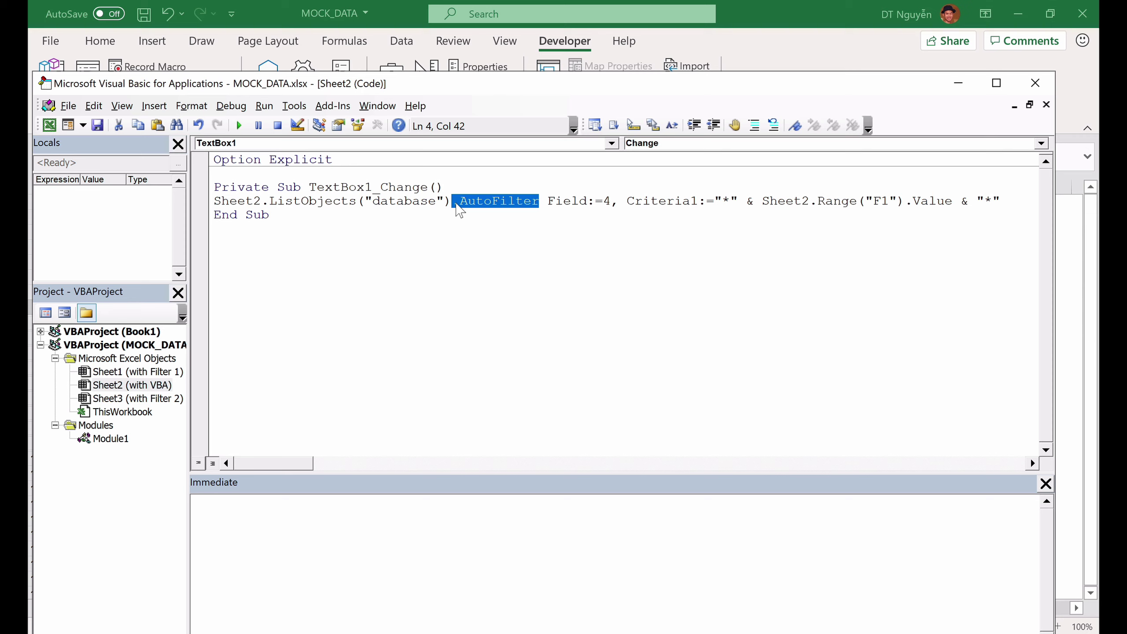
key("Left")
type(".")
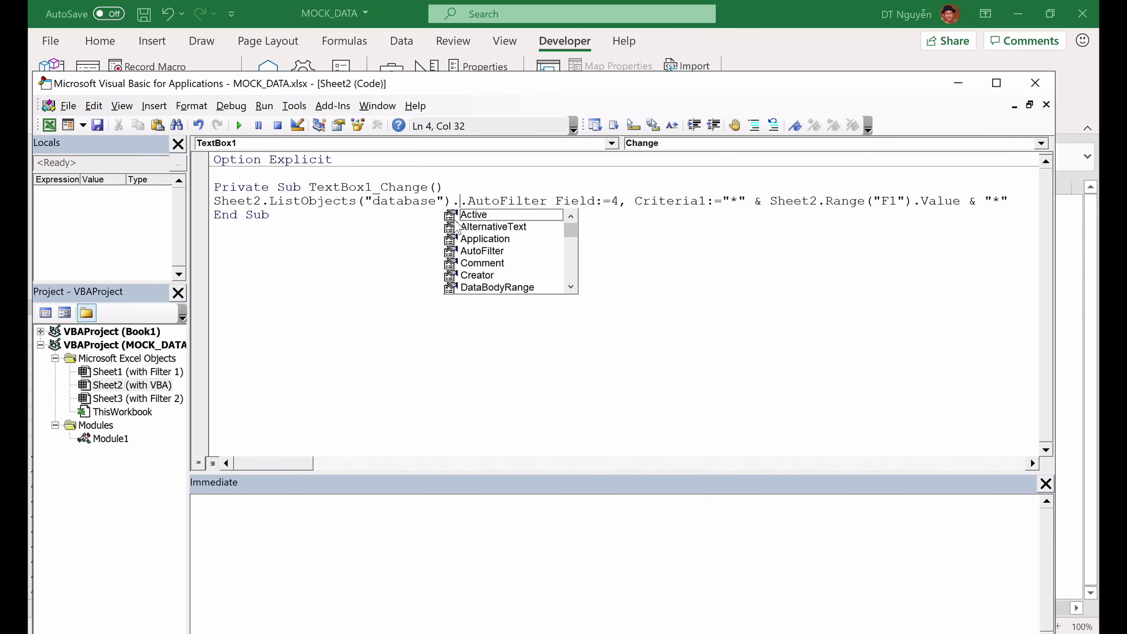
type("range")
left_click(686, 301)
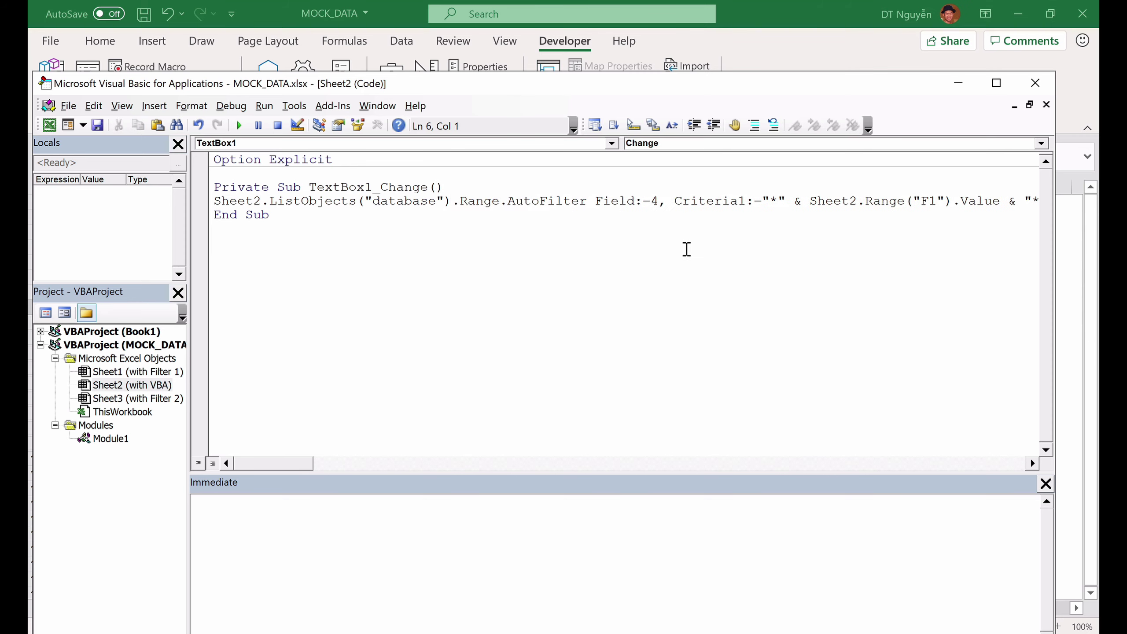
left_click_drag(288, 469, 257, 475)
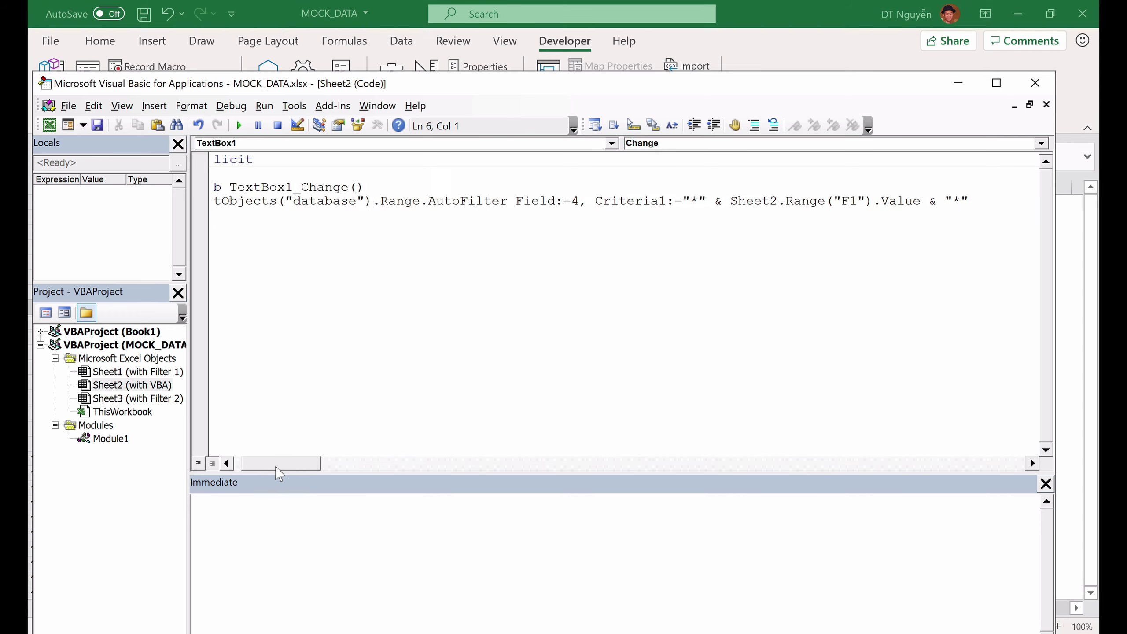
left_click(1036, 82)
Clear the filter on the email column
left_click(653, 387)
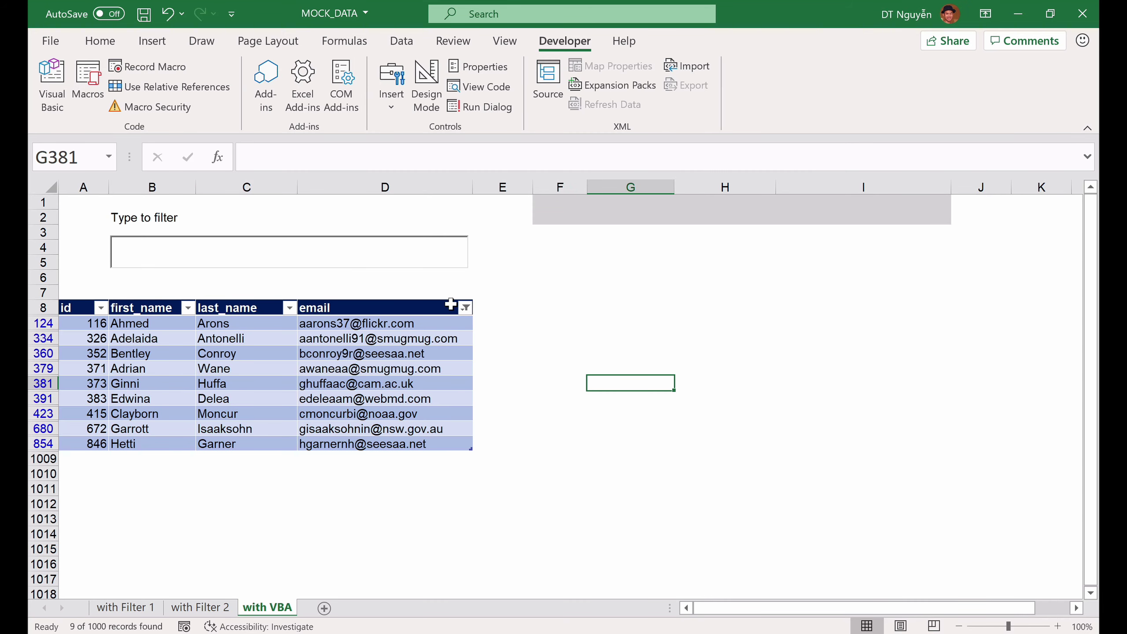
left_click(464, 308)
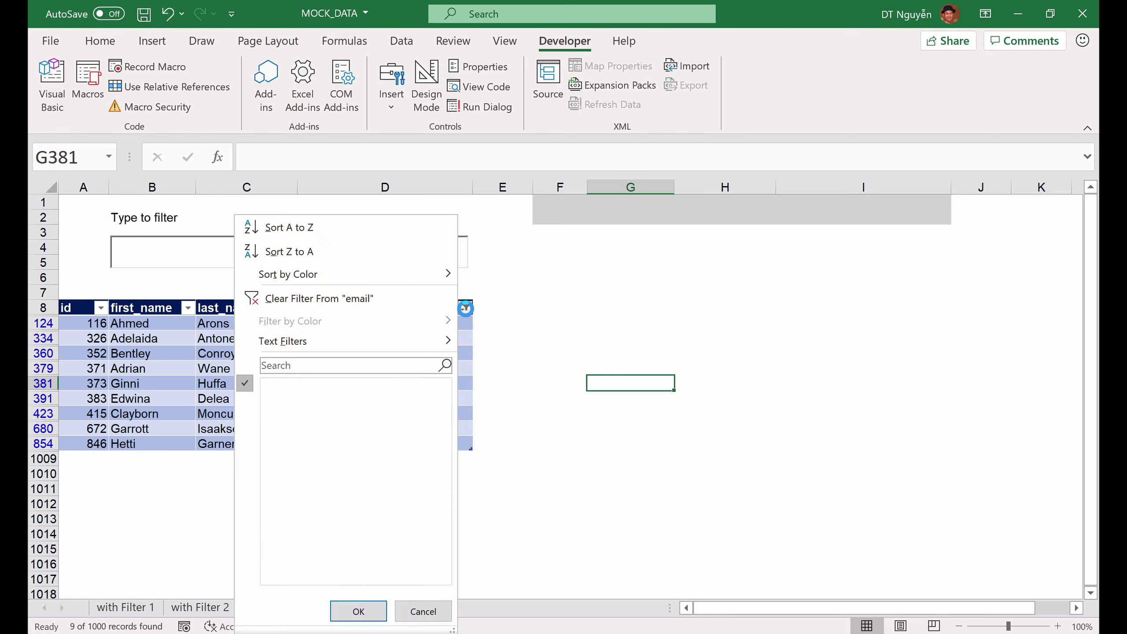
left_click(363, 299)
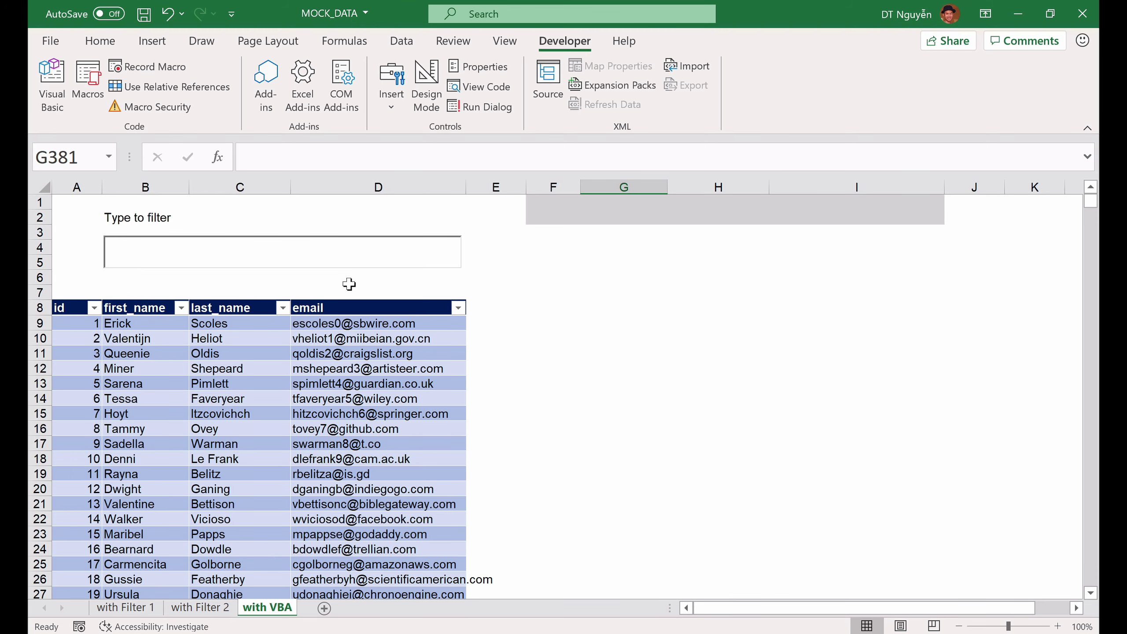
Test the live TextBox filter by building 'esco' (one row left), then backspacing letters away
left_click(311, 255)
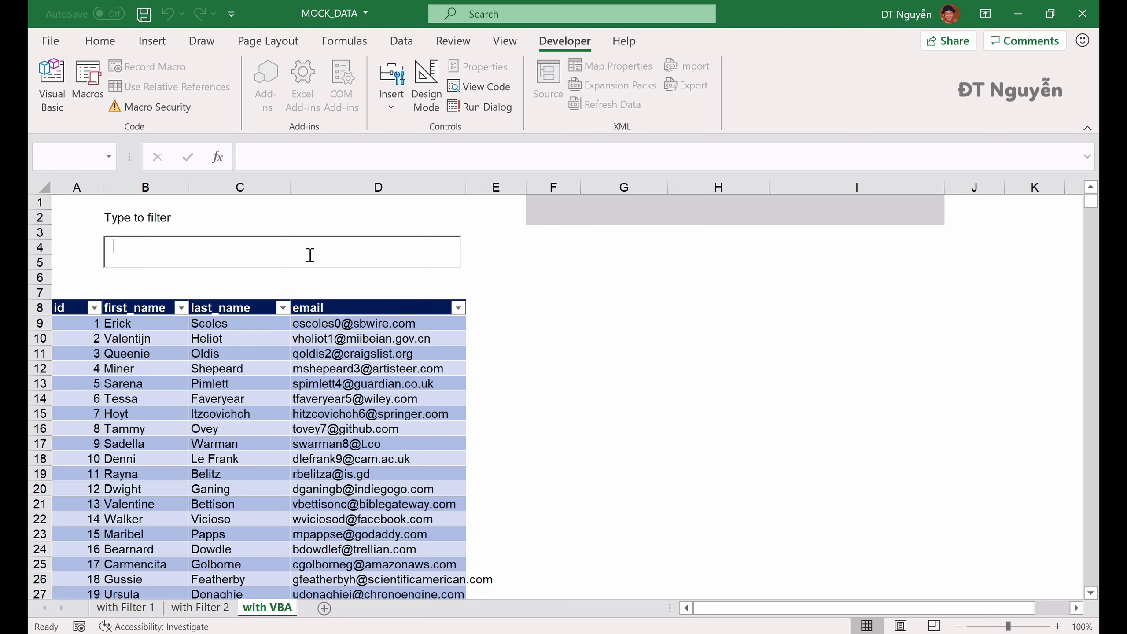
type("esco")
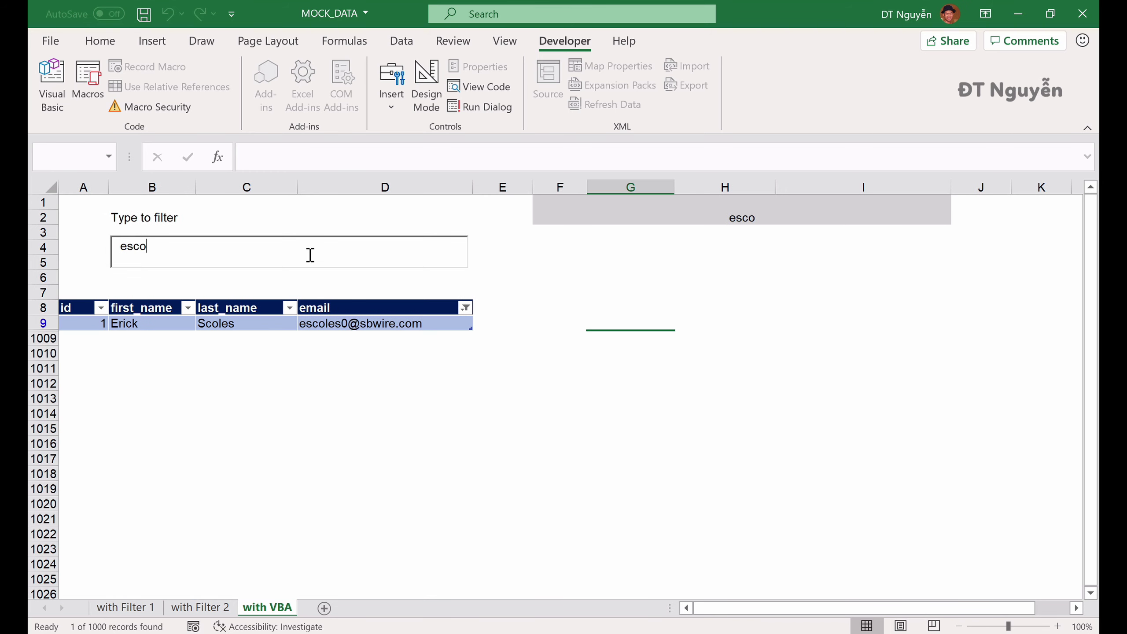
key("BackSpace")
key("BackSpace")
key("BackSpace")
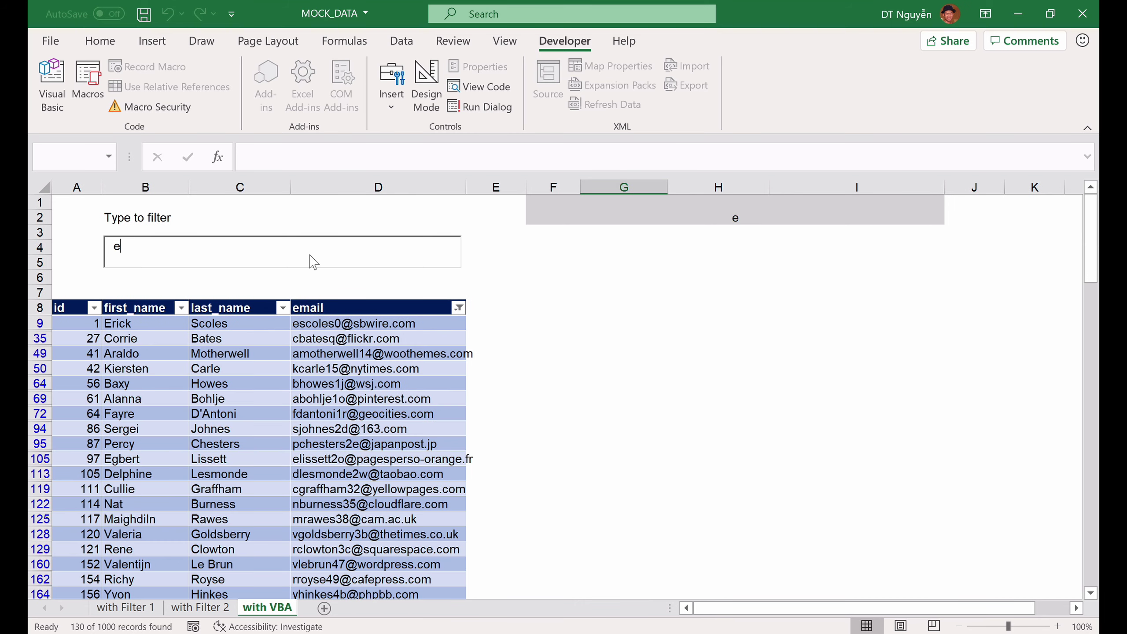
key("BackSpace")
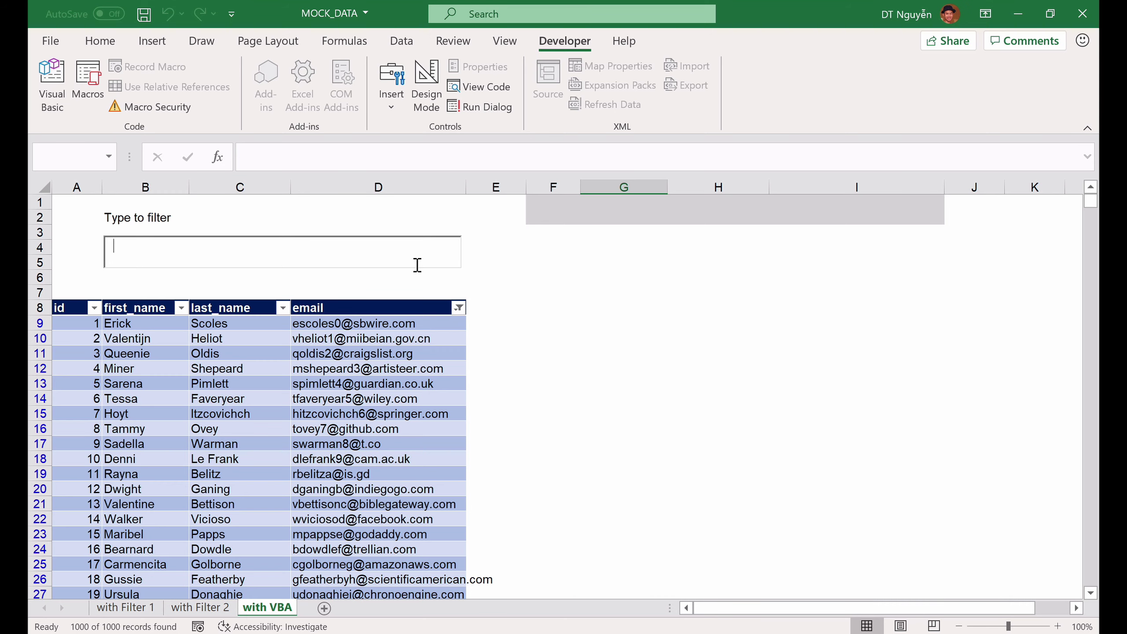
Add 'Application.ScreenUpdating = False' at the start of TextBox1_Change
left_click(61, 96)
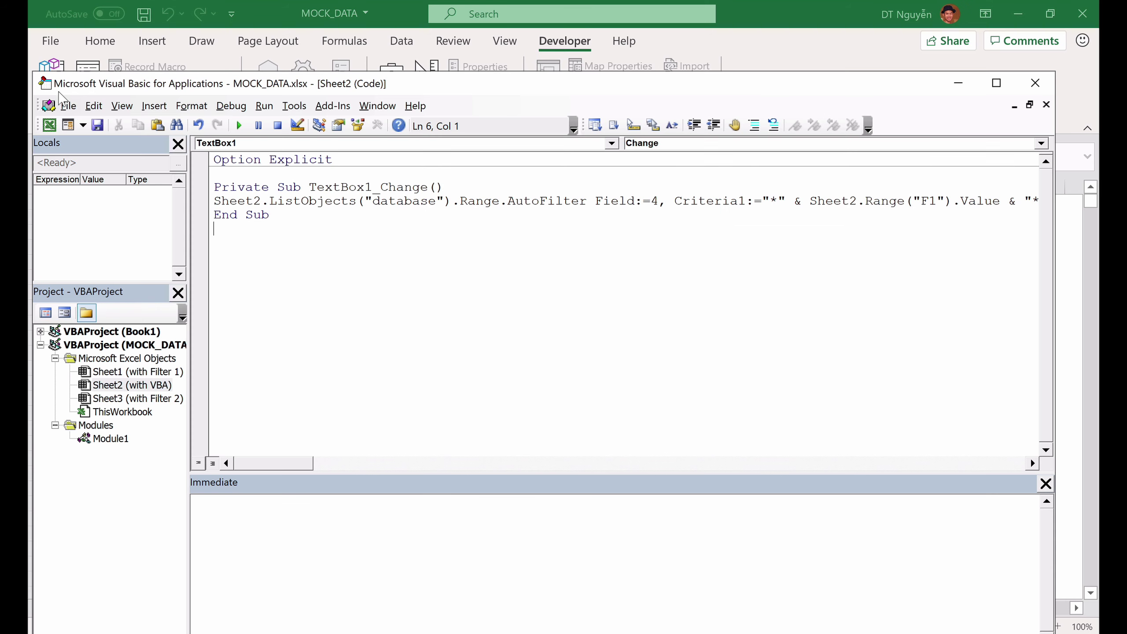
left_click(501, 190)
key("Return")
type("a")
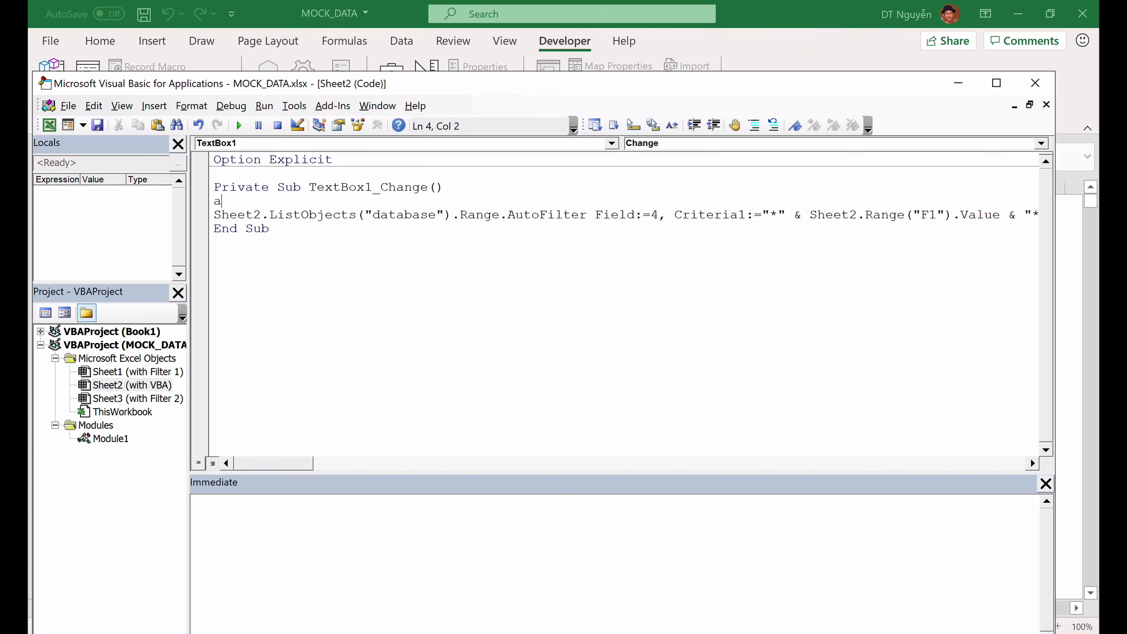
type("pplication")
type(".sc")
key("Tab")
type("= ")
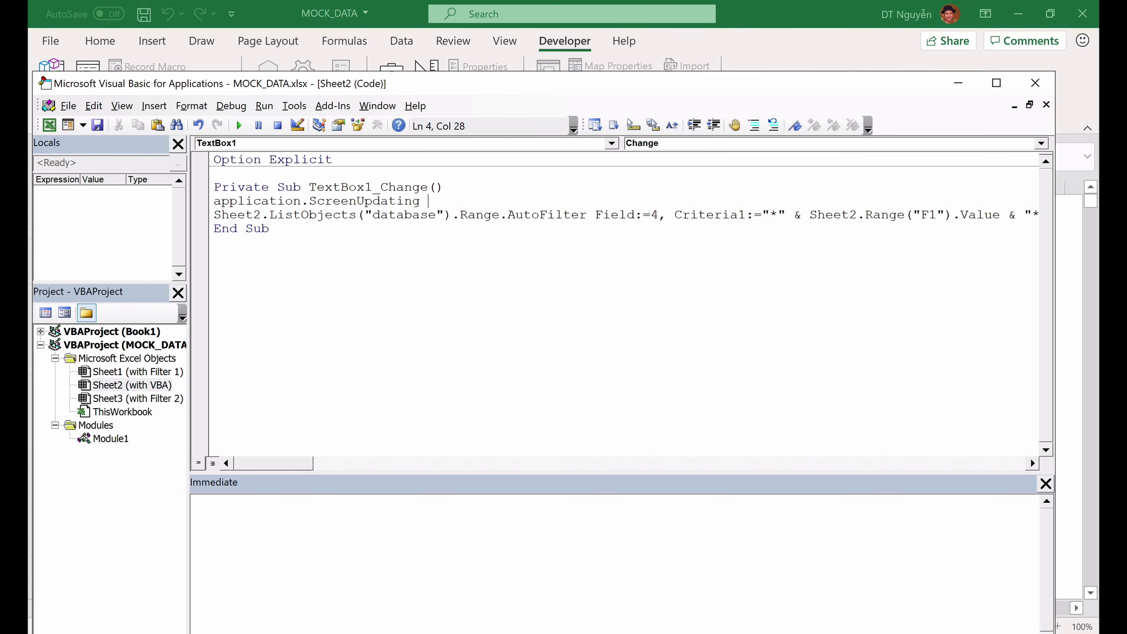
type("false")
left_click(212, 229)
Add 'Application.ScreenUpdating = True' after the AutoFilter line, before End Sub
key("Return")
key("Up")
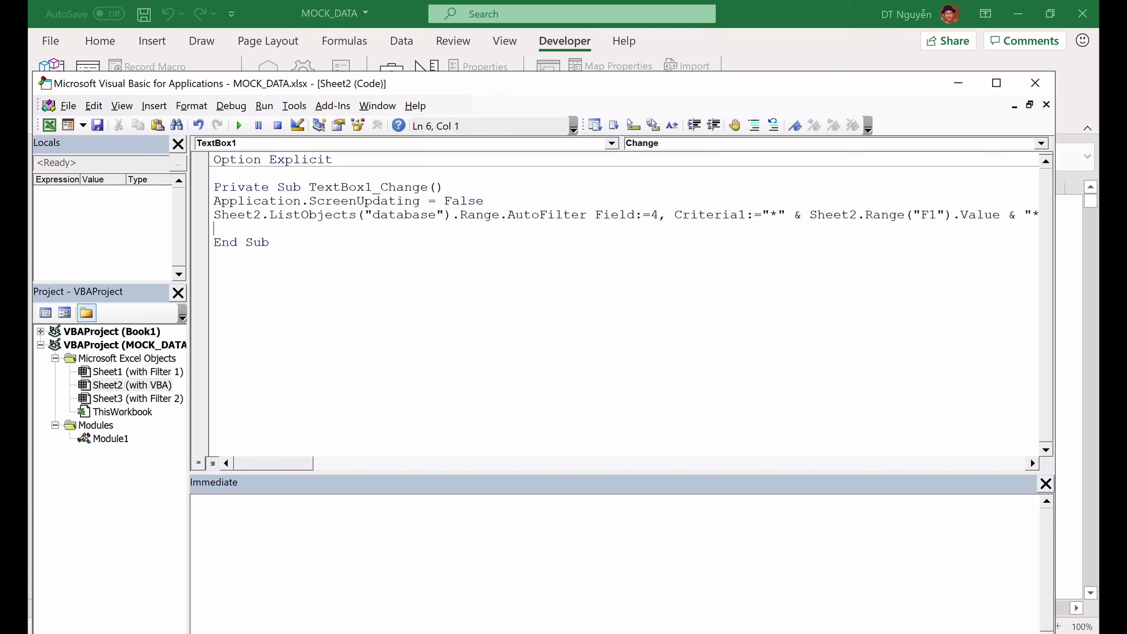
type("applic")
type("ation.scr ")
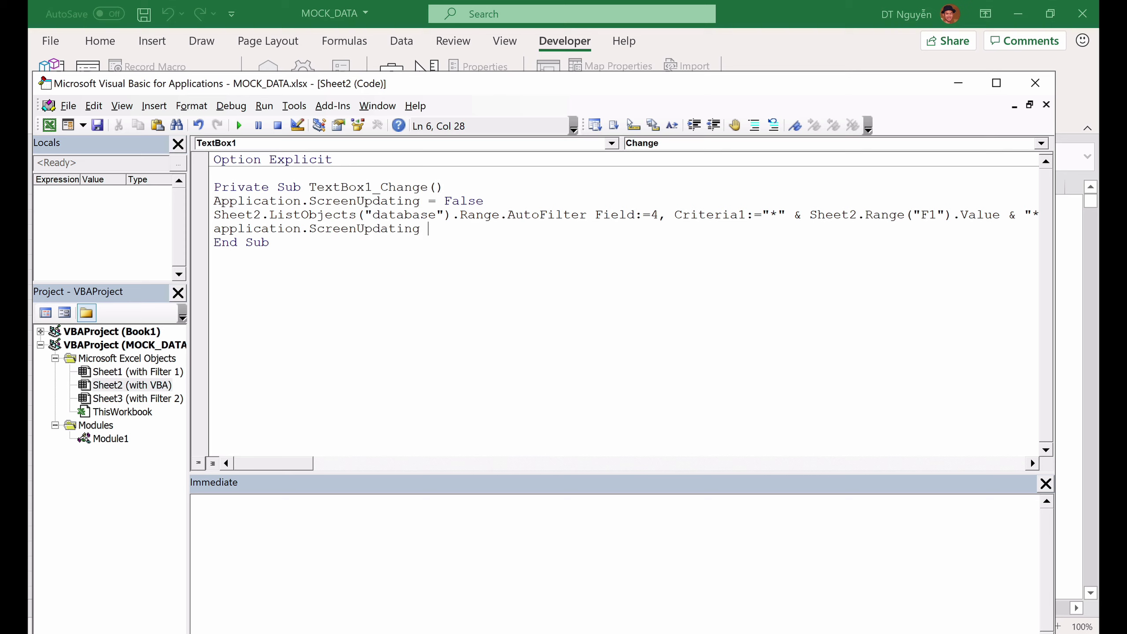
type("= true")
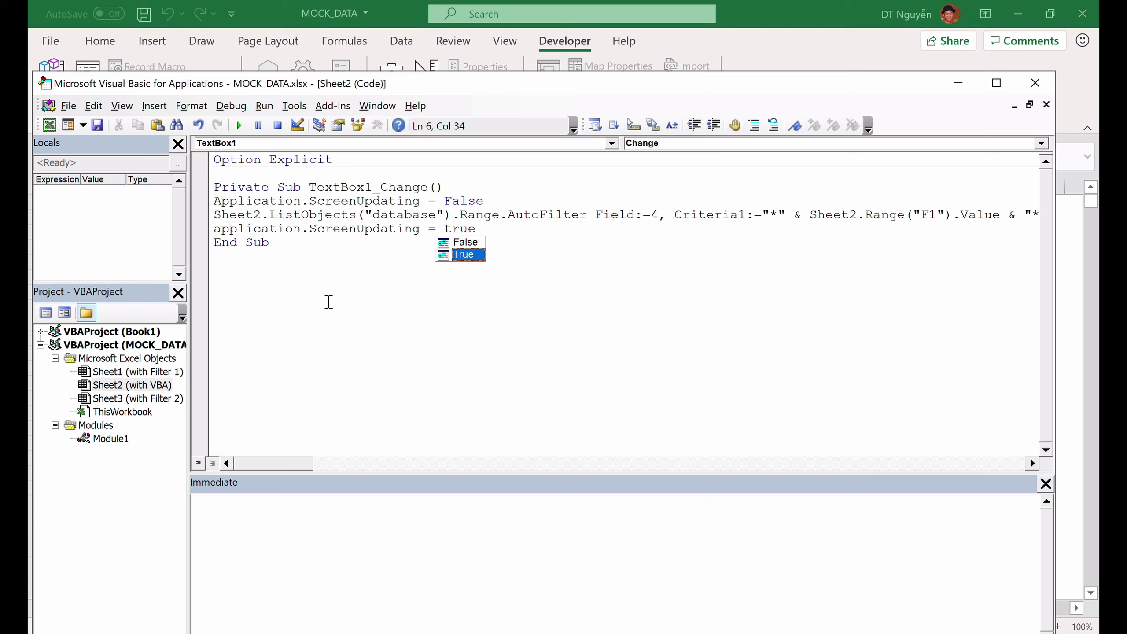
left_click(329, 302)
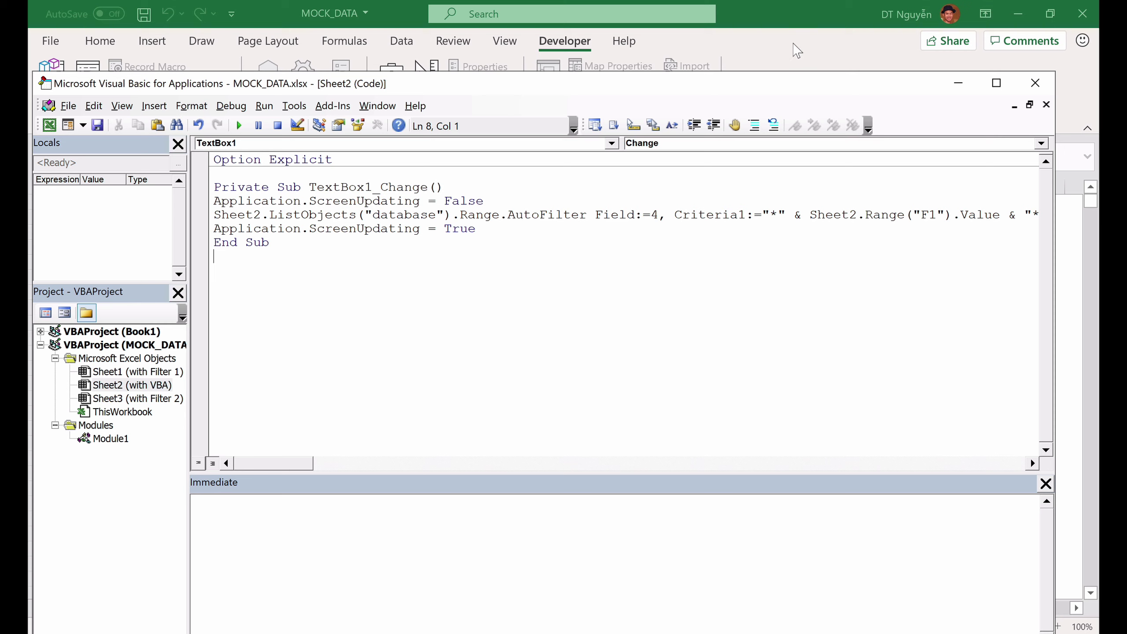
On the with VBA sheet, filter by 'qol' to one record, then clear it to show all 1000
left_click(797, 50)
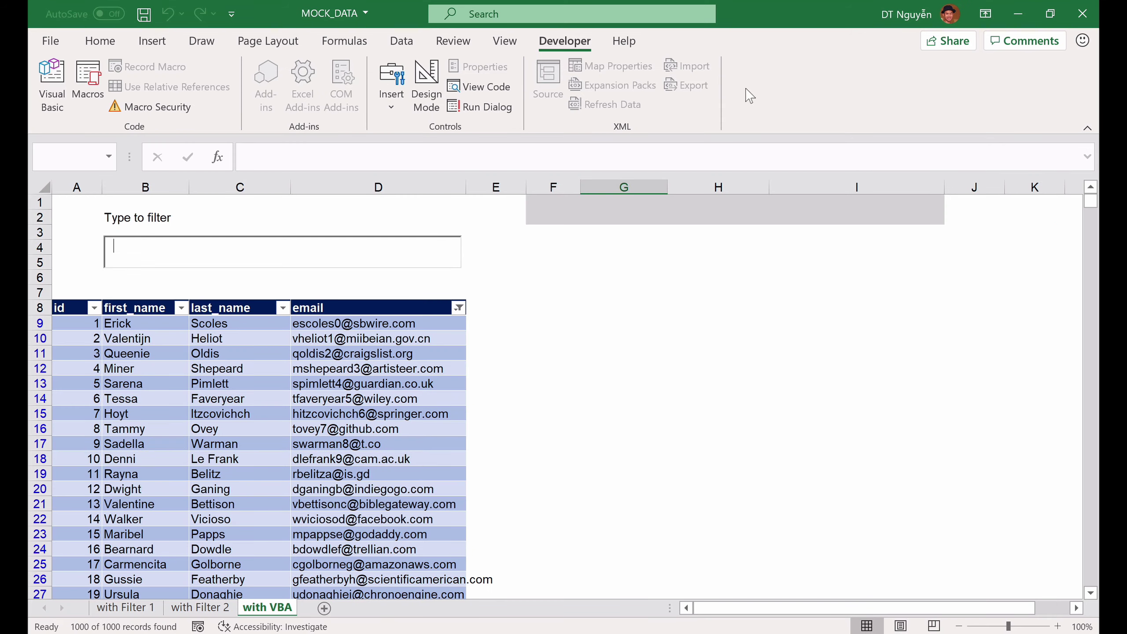
left_click(394, 252)
type("q")
type("ol")
key("BackSpace")
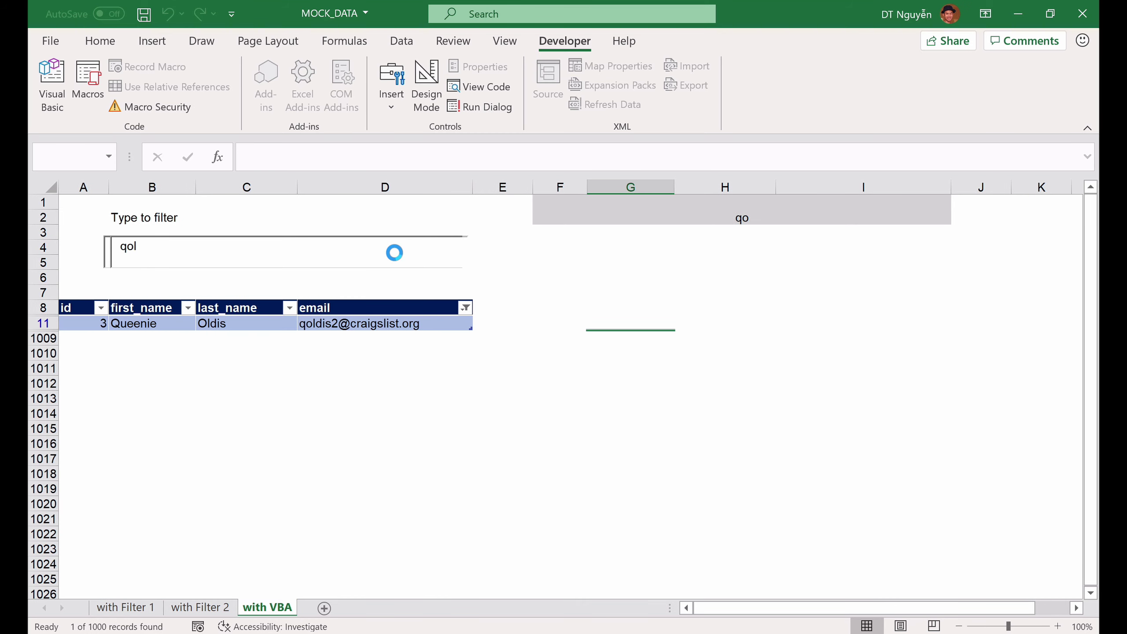
key("BackSpace")
key("BackSpace")
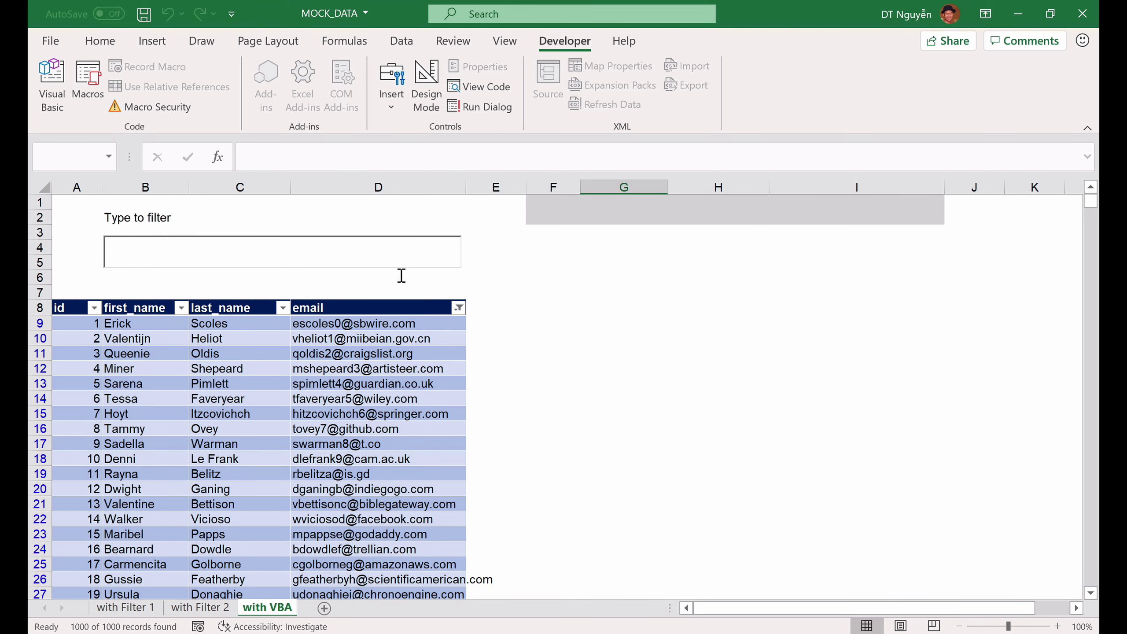
left_click(593, 356)
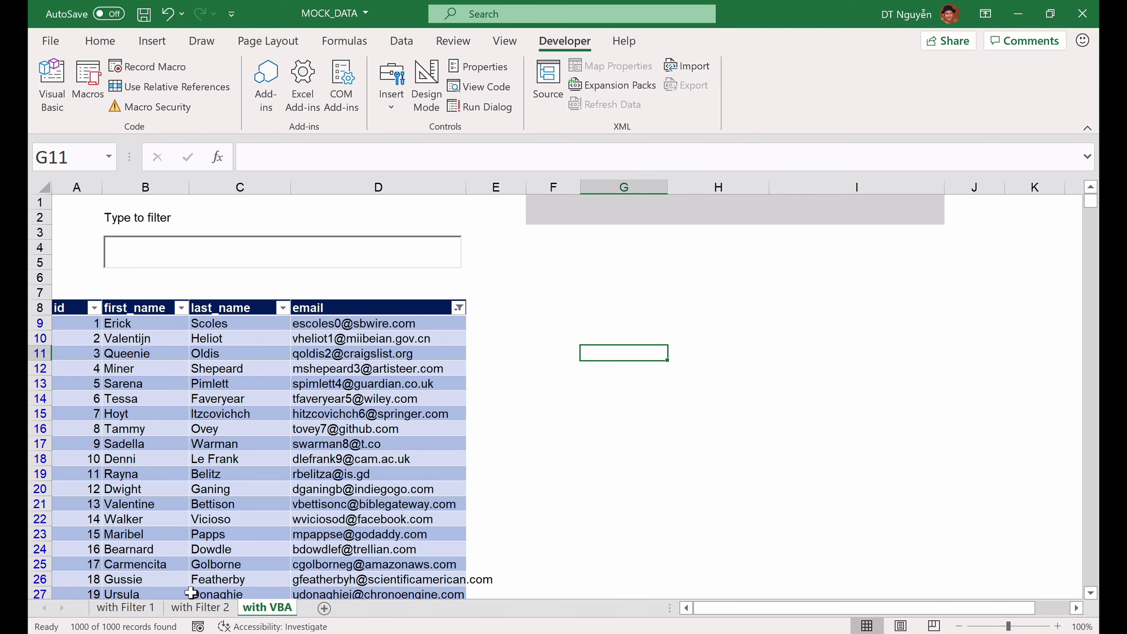
Empty 'gov' from the with Filter 1 sheet's filter box, then return to the with VBA sheet
left_click(124, 607)
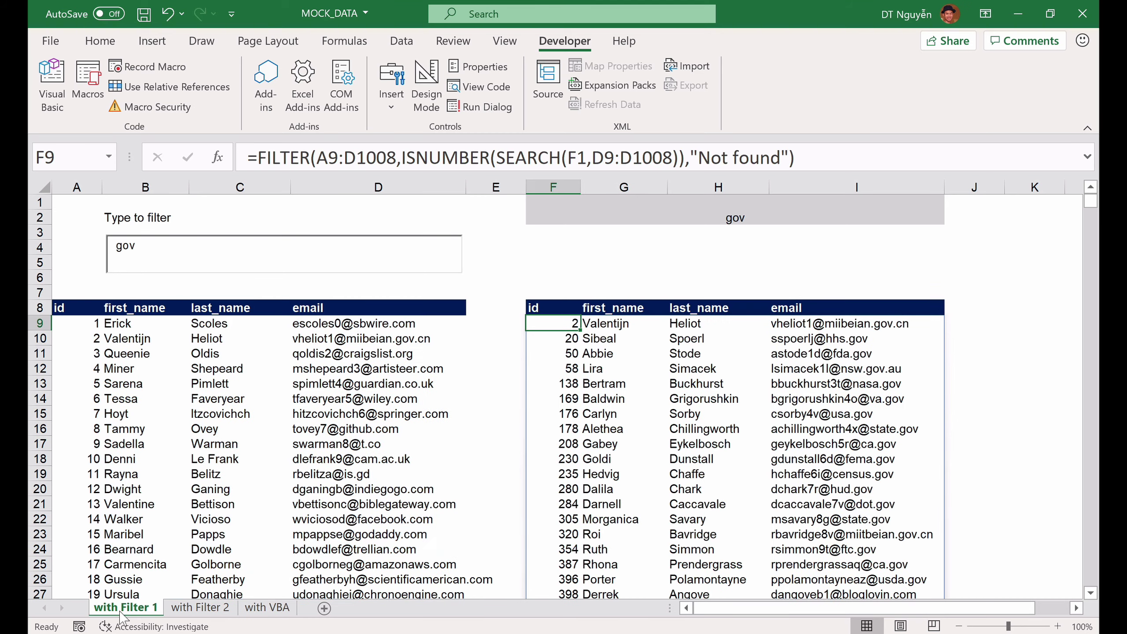
left_click(296, 244)
key("BackSpace")
key("BackSpace")
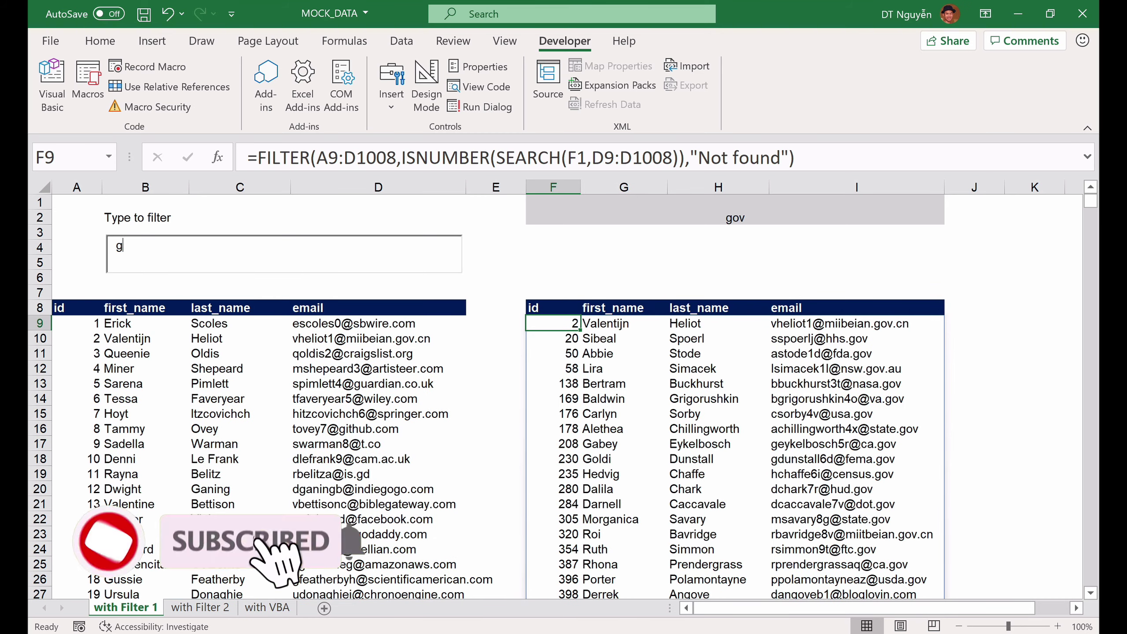
key("BackSpace")
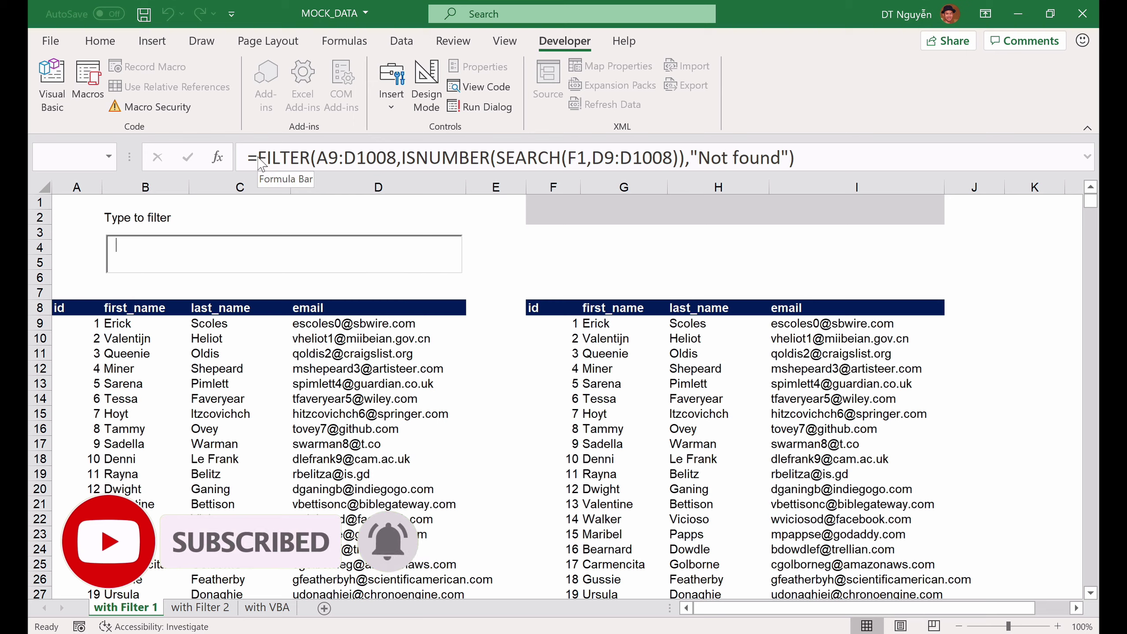
left_click(489, 248)
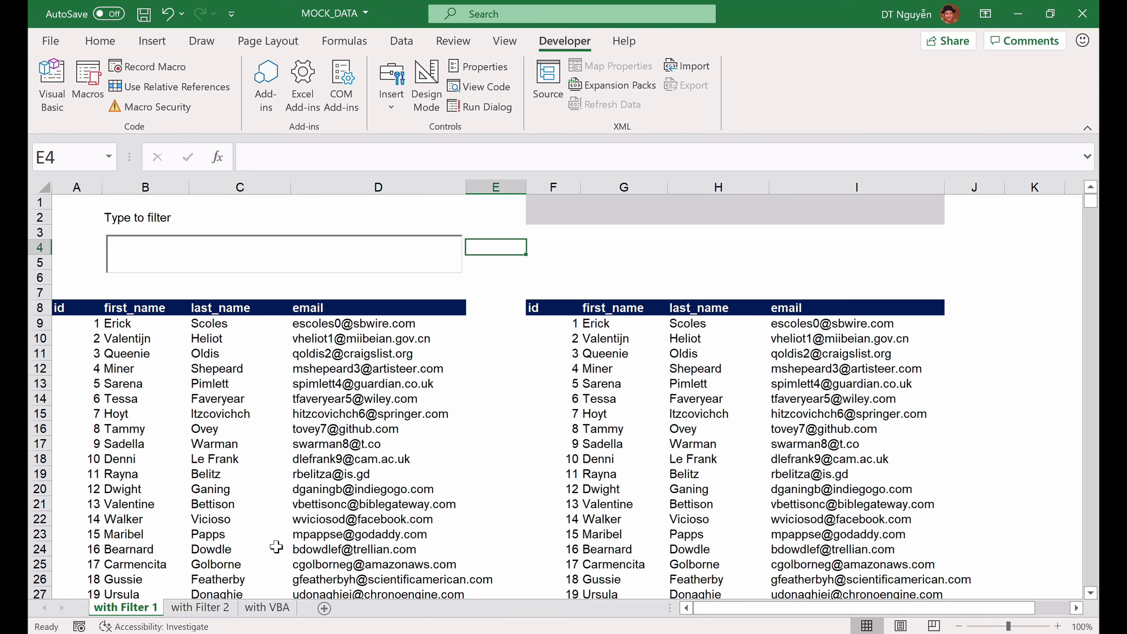
left_click(267, 607)
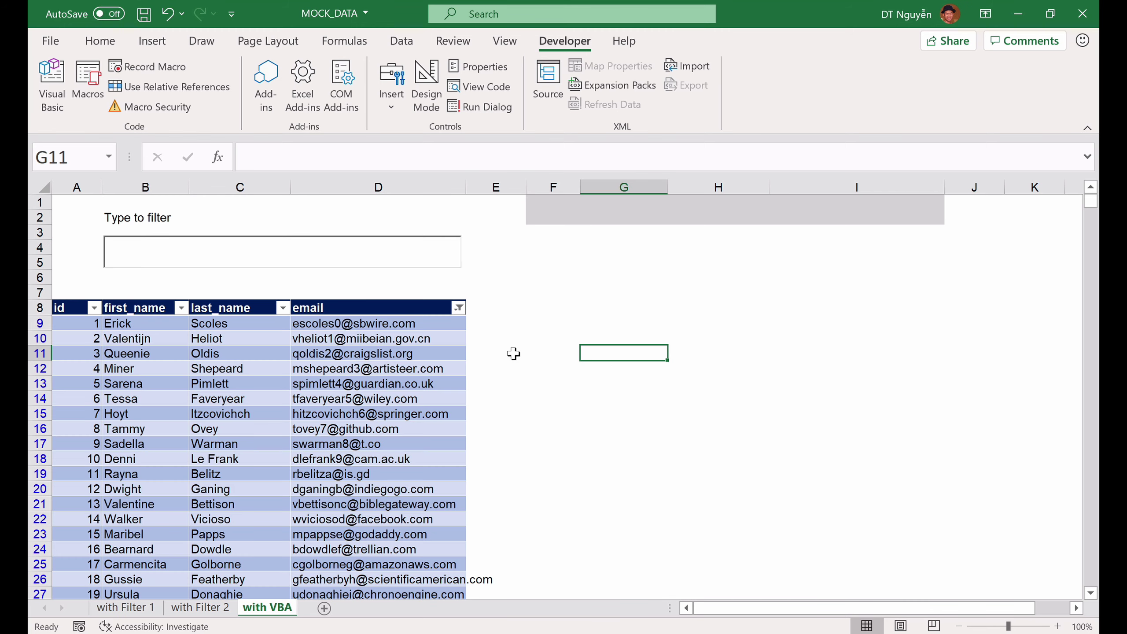
left_click(563, 296)
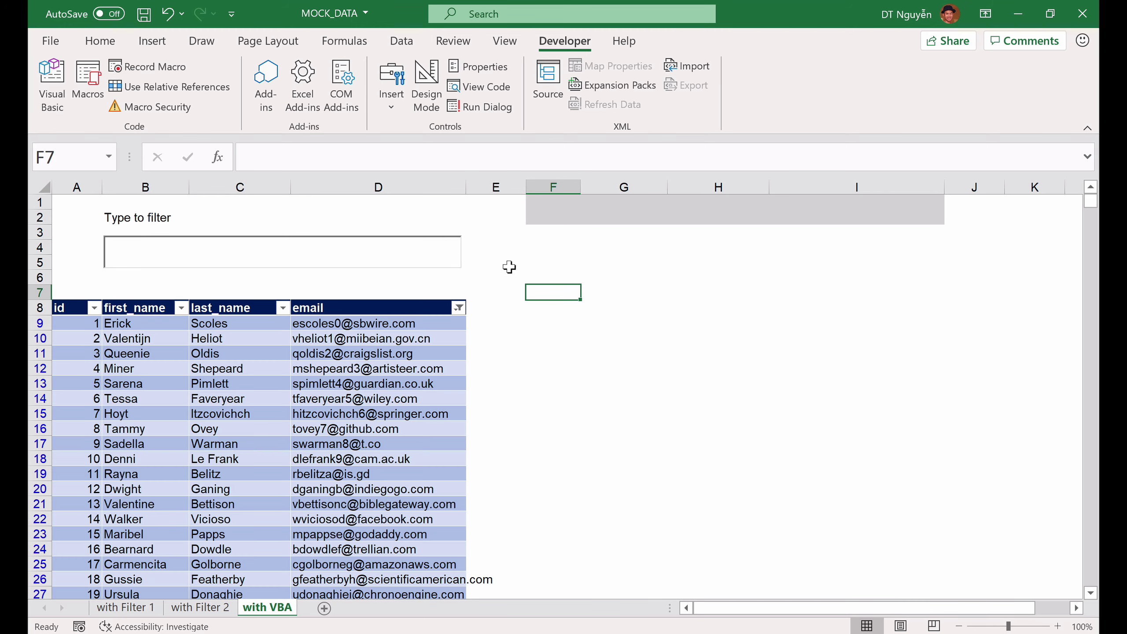
left_click_drag(496, 246, 496, 271)
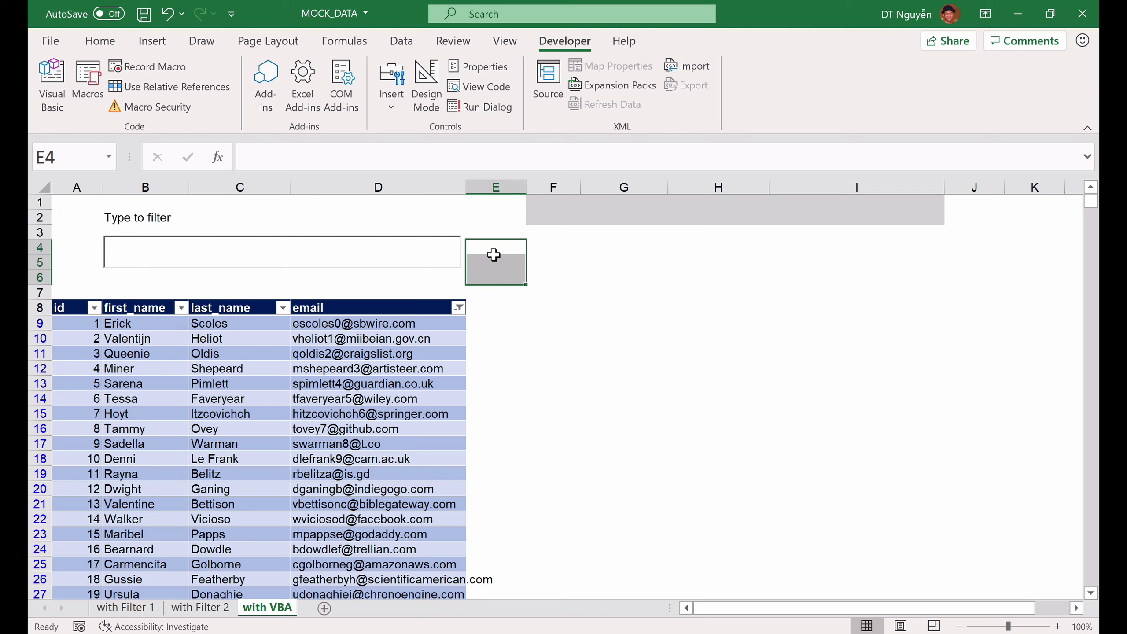
left_click(495, 249)
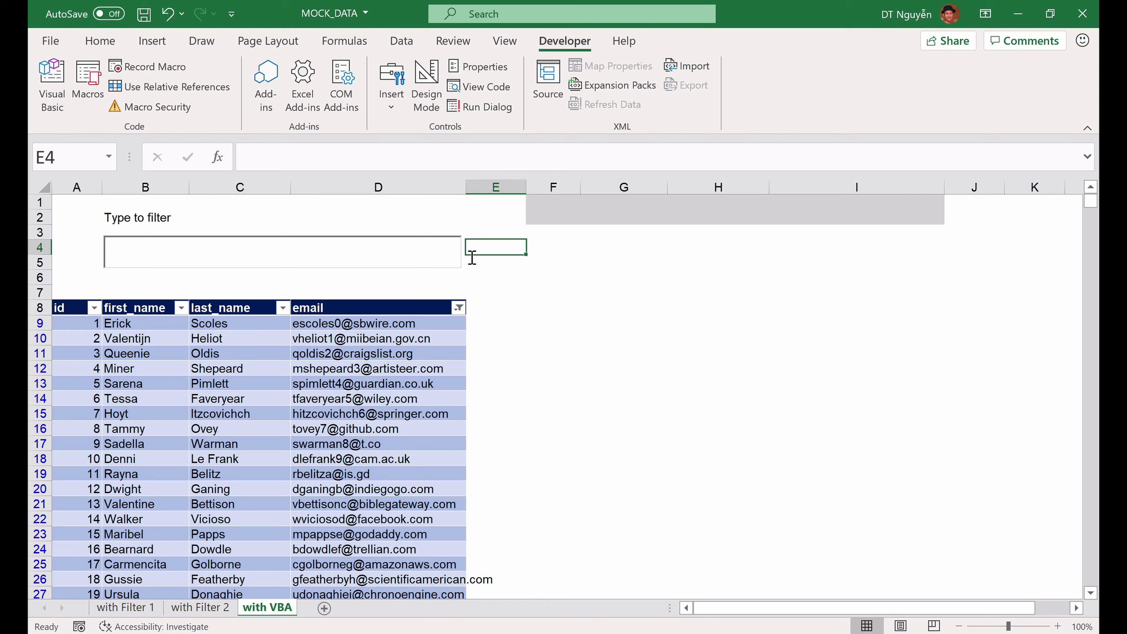
left_click_drag(499, 250, 499, 268)
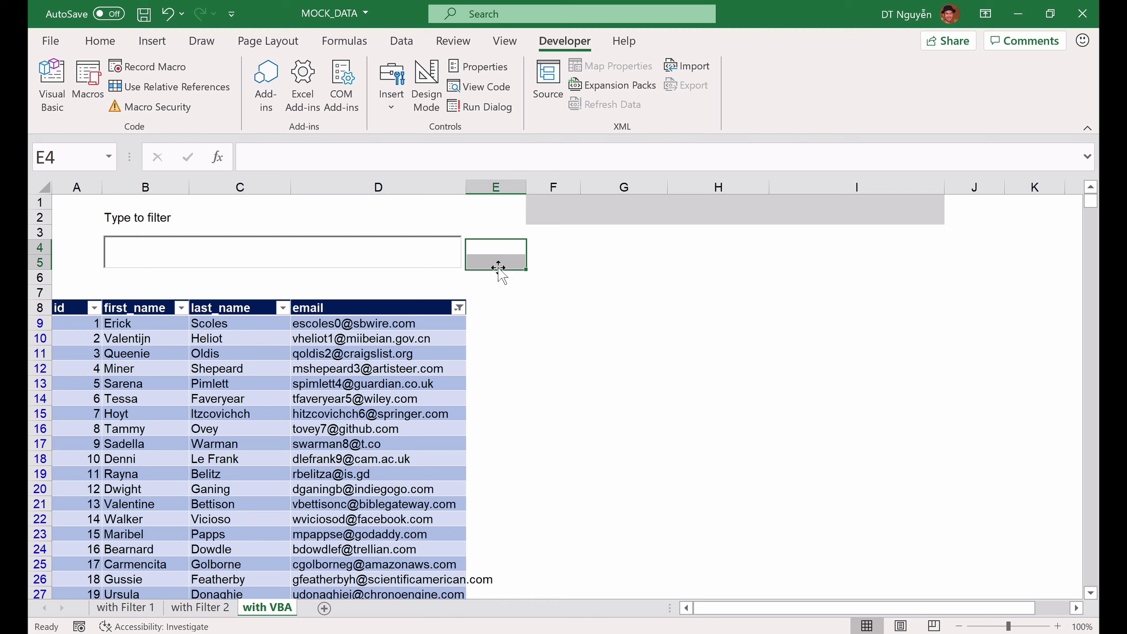
left_click(509, 327)
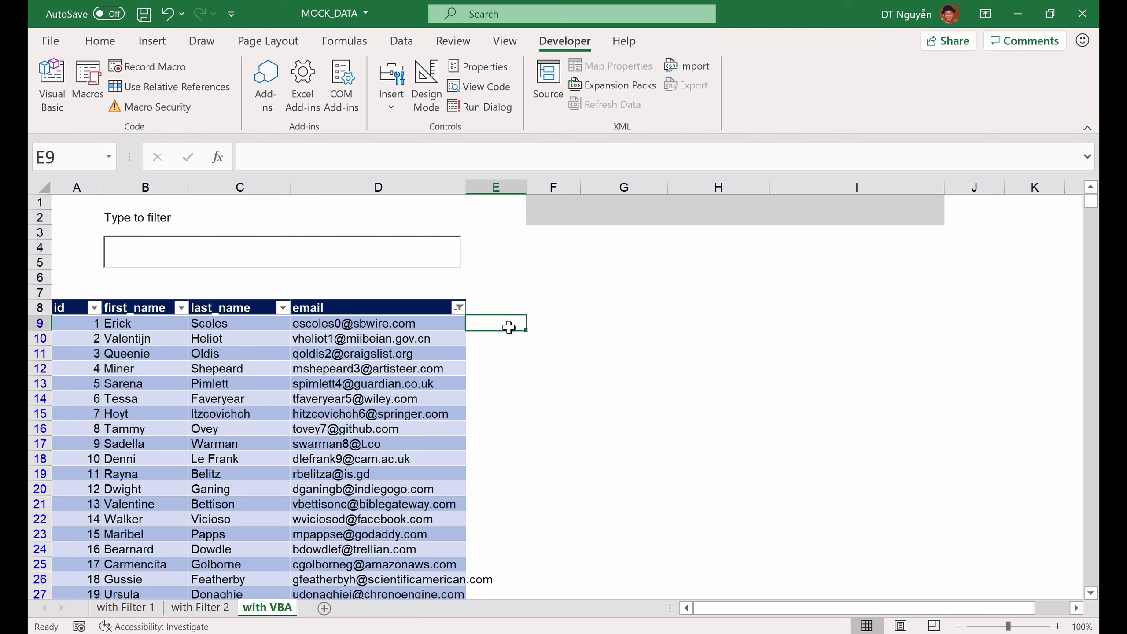
left_click(59, 88)
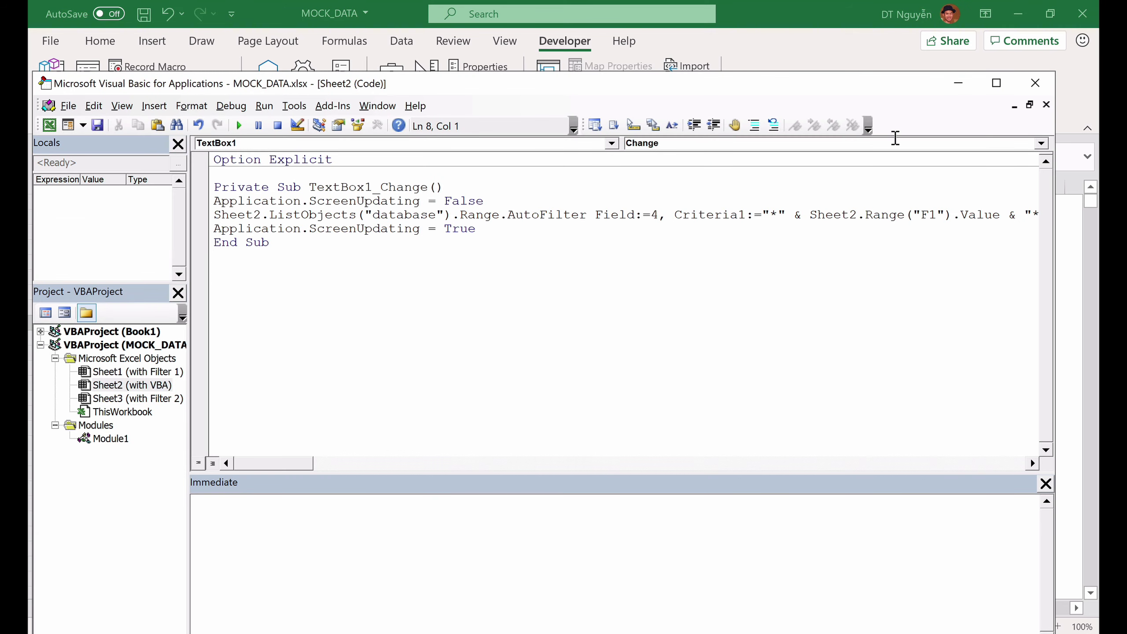
left_click(958, 84)
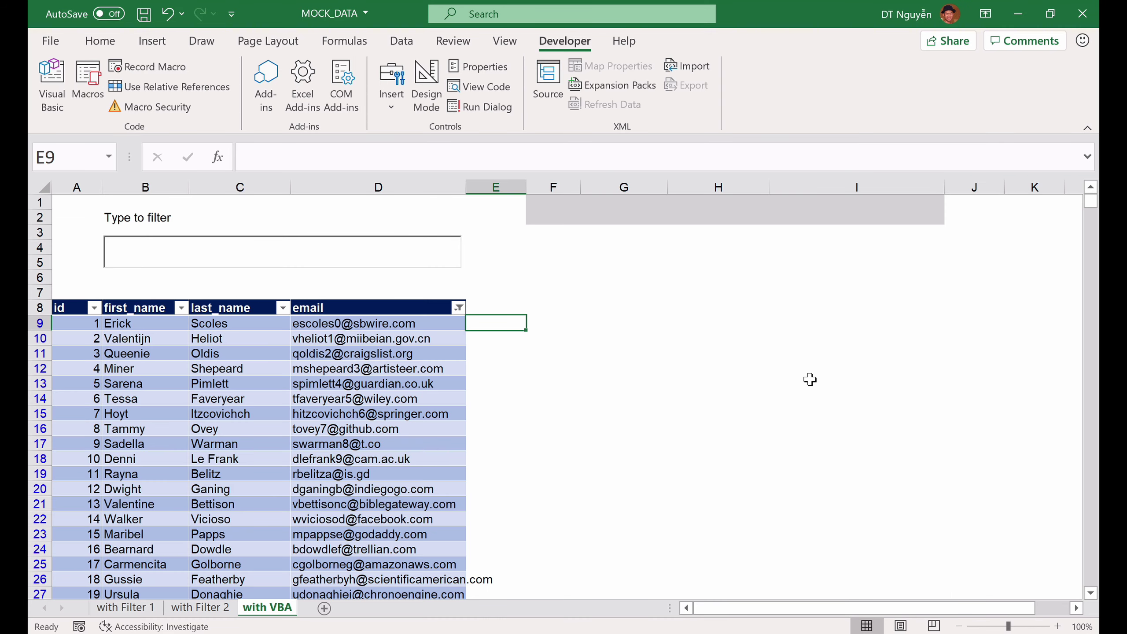
Save As (F12) MOCK_DATA to the Desktop with type Excel Macro-Enabled Workbook, then select G10
key("F12")
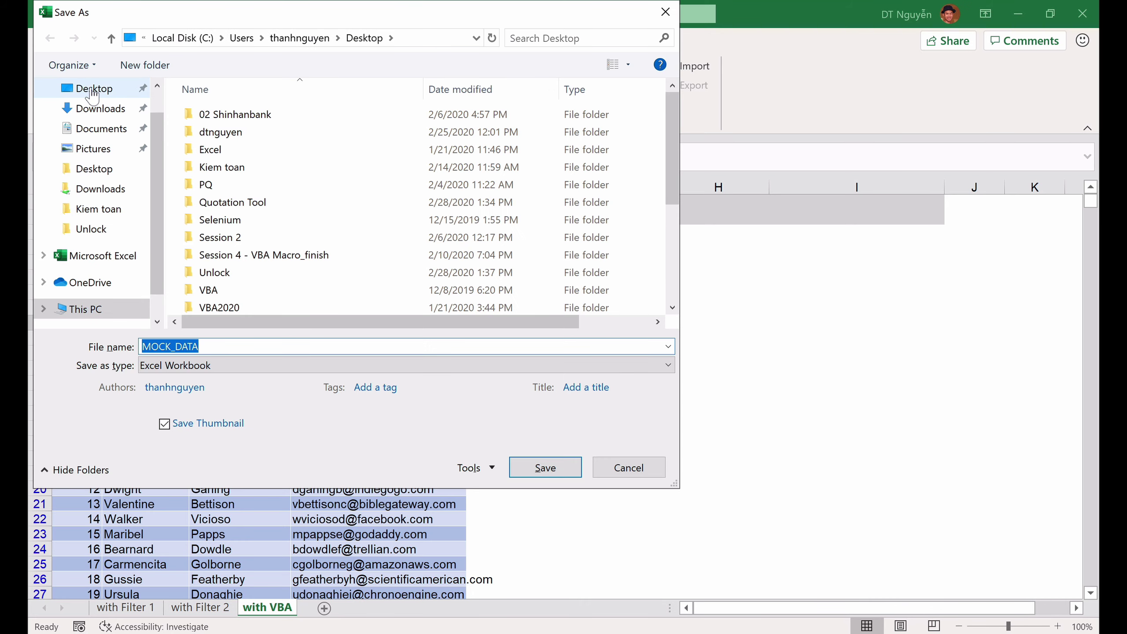
left_click(92, 91)
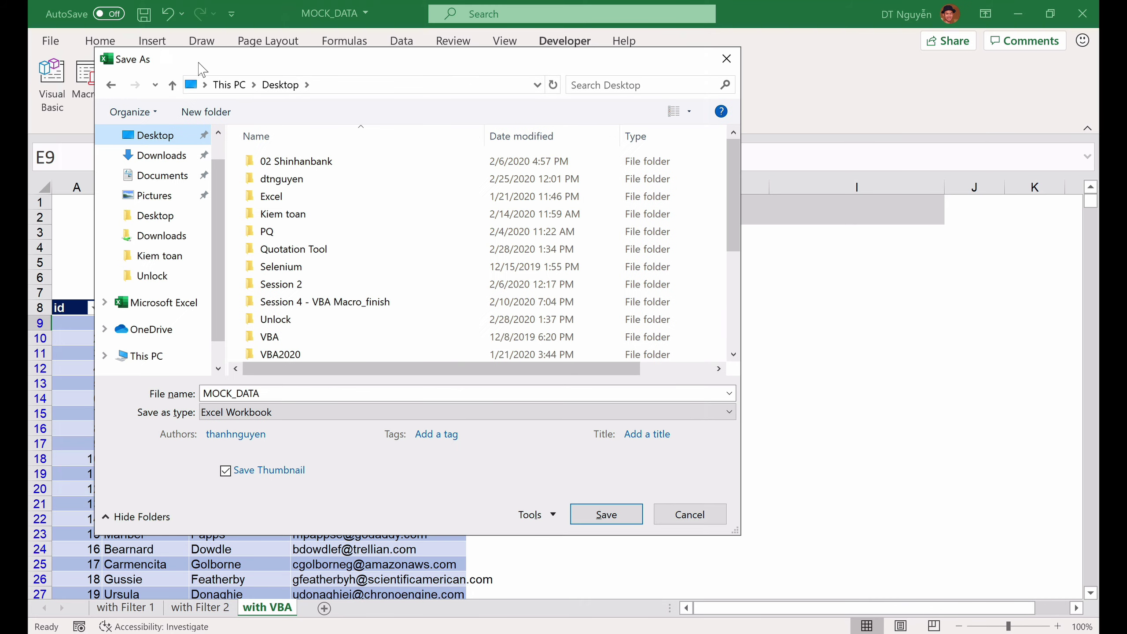
left_click_drag(138, 20, 200, 67)
left_click(233, 419)
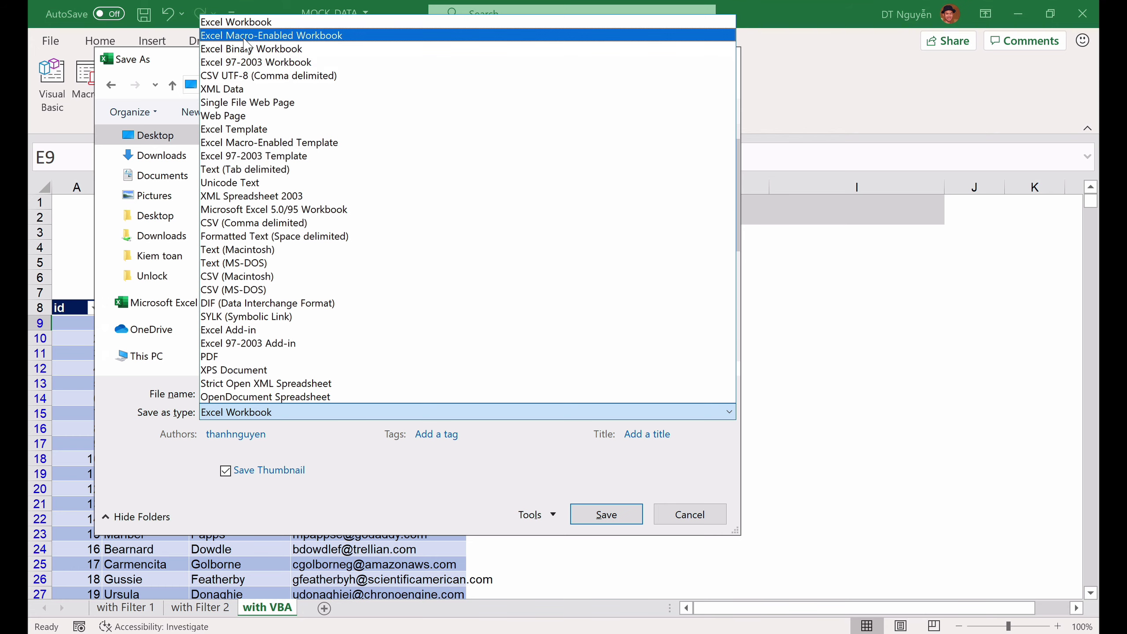
left_click(318, 36)
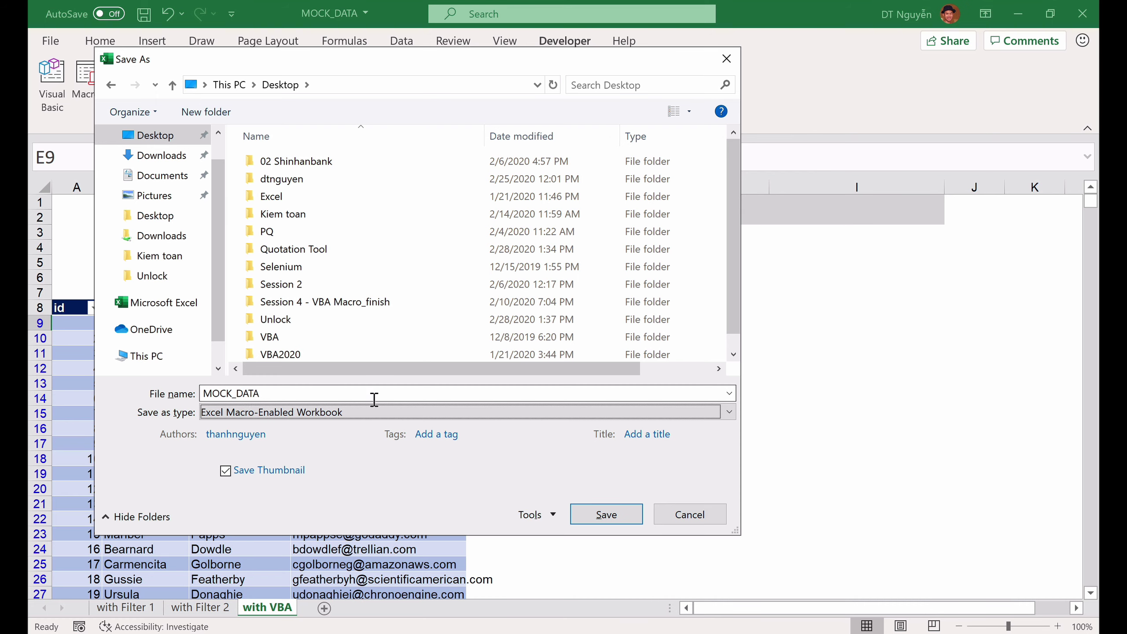
left_click(617, 513)
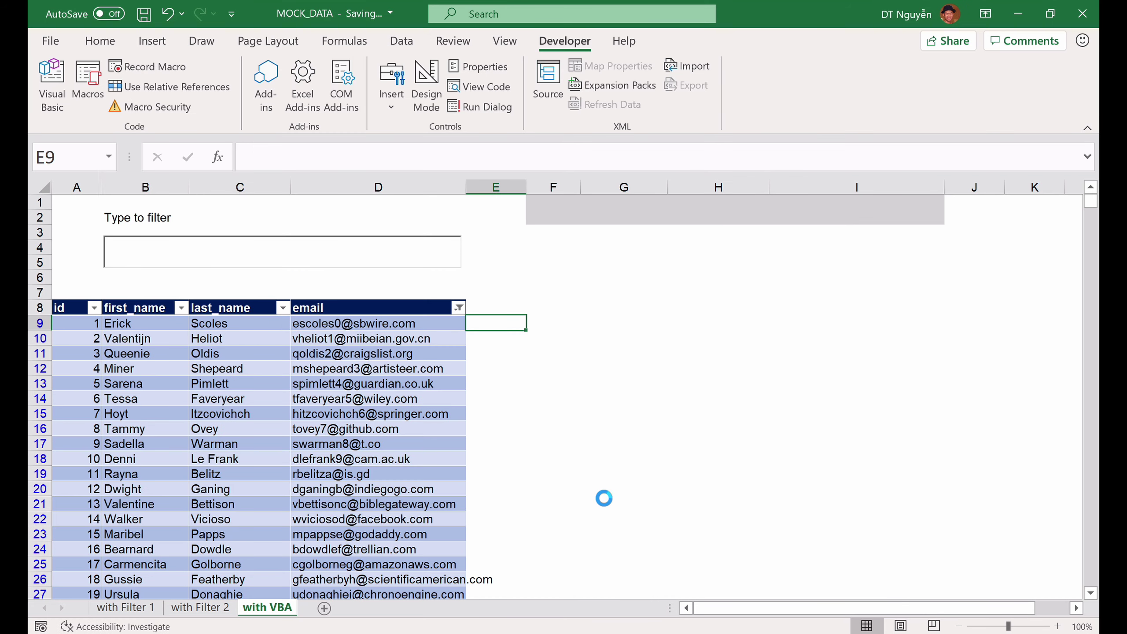
left_click(620, 341)
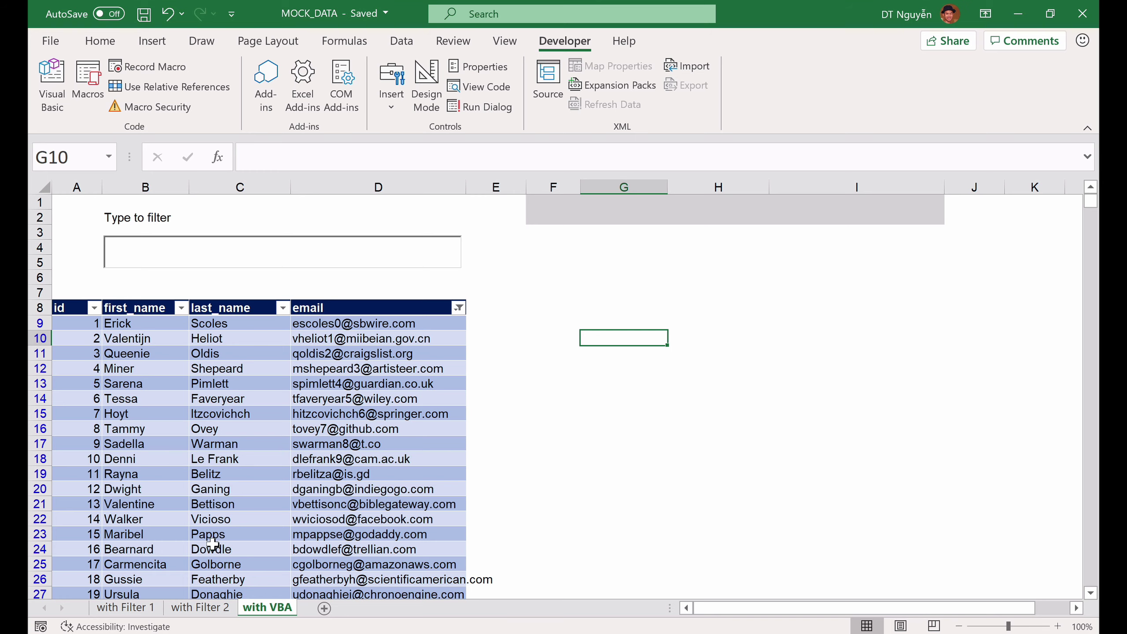
left_click(126, 610)
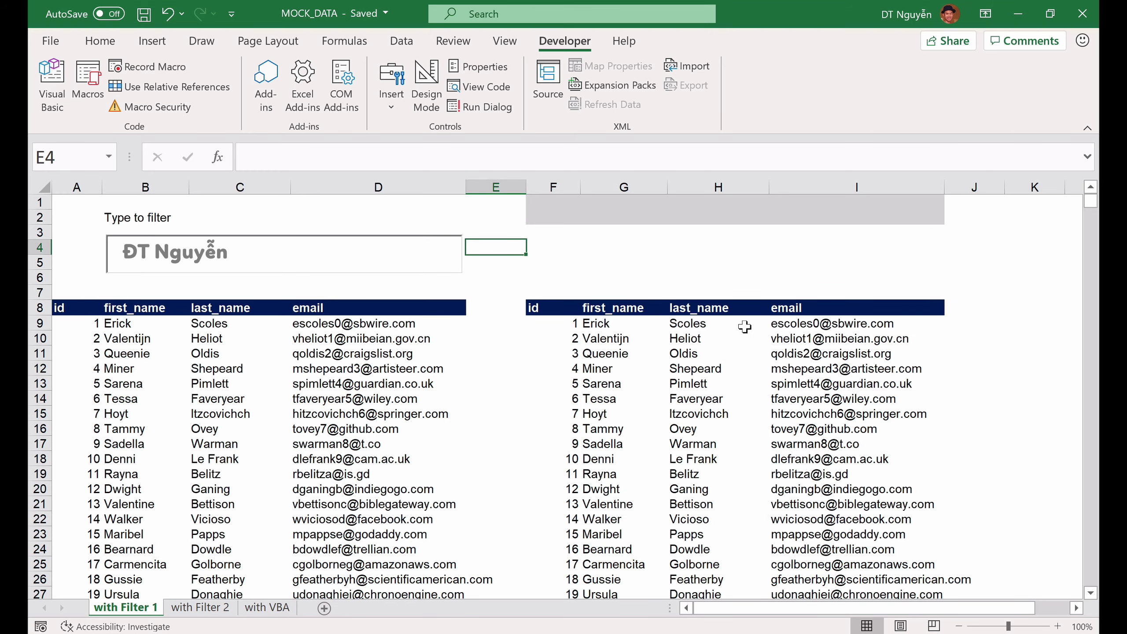
left_click(561, 325)
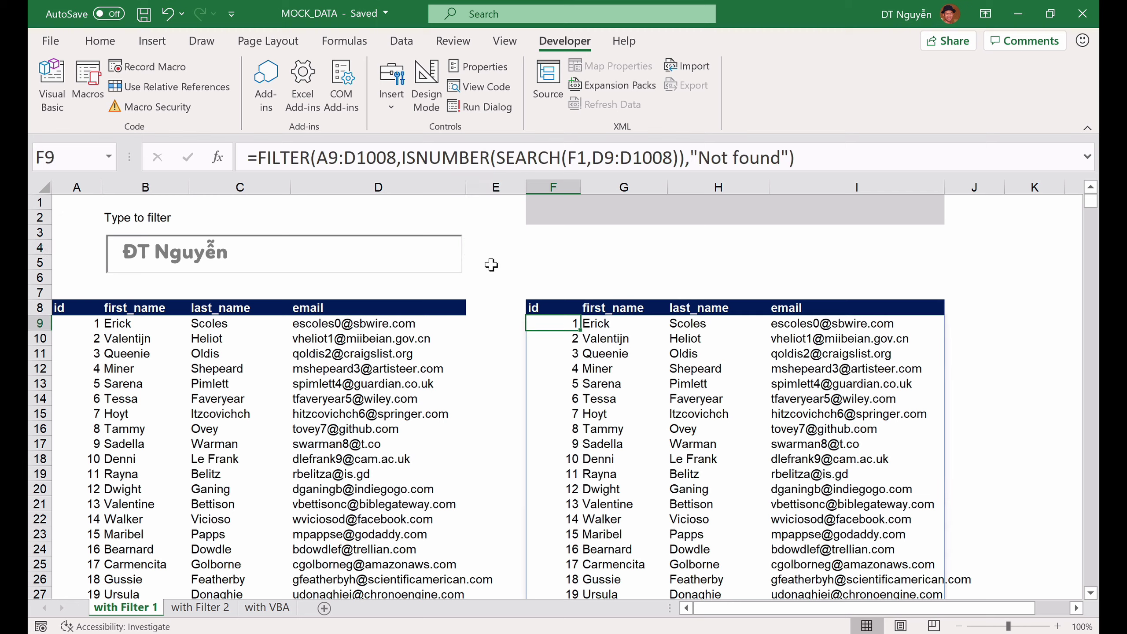
left_click(271, 609)
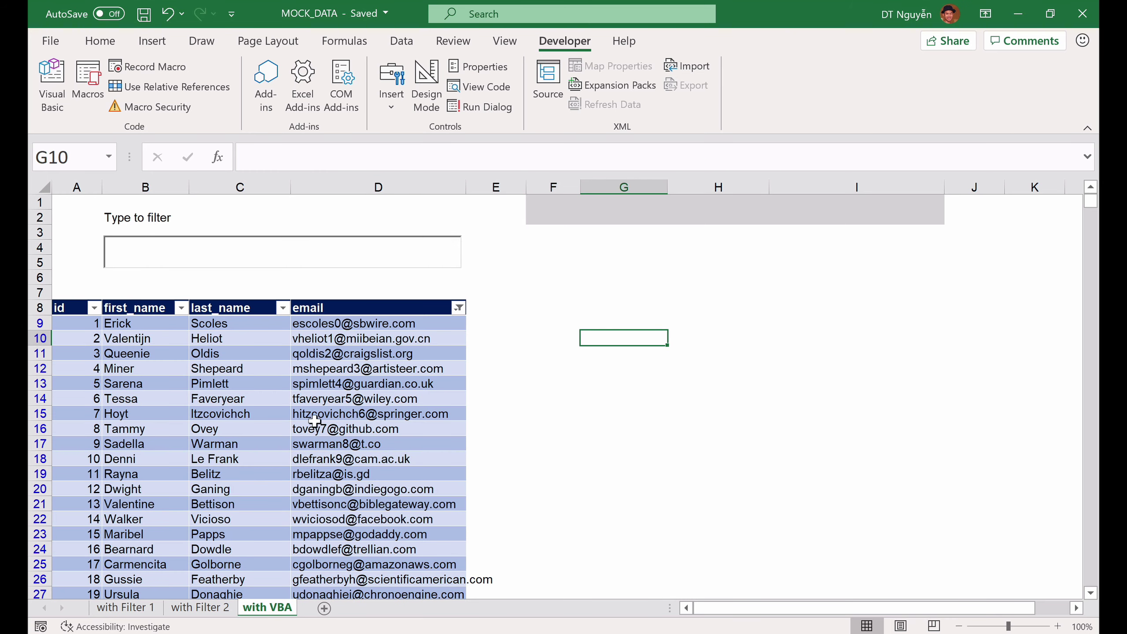